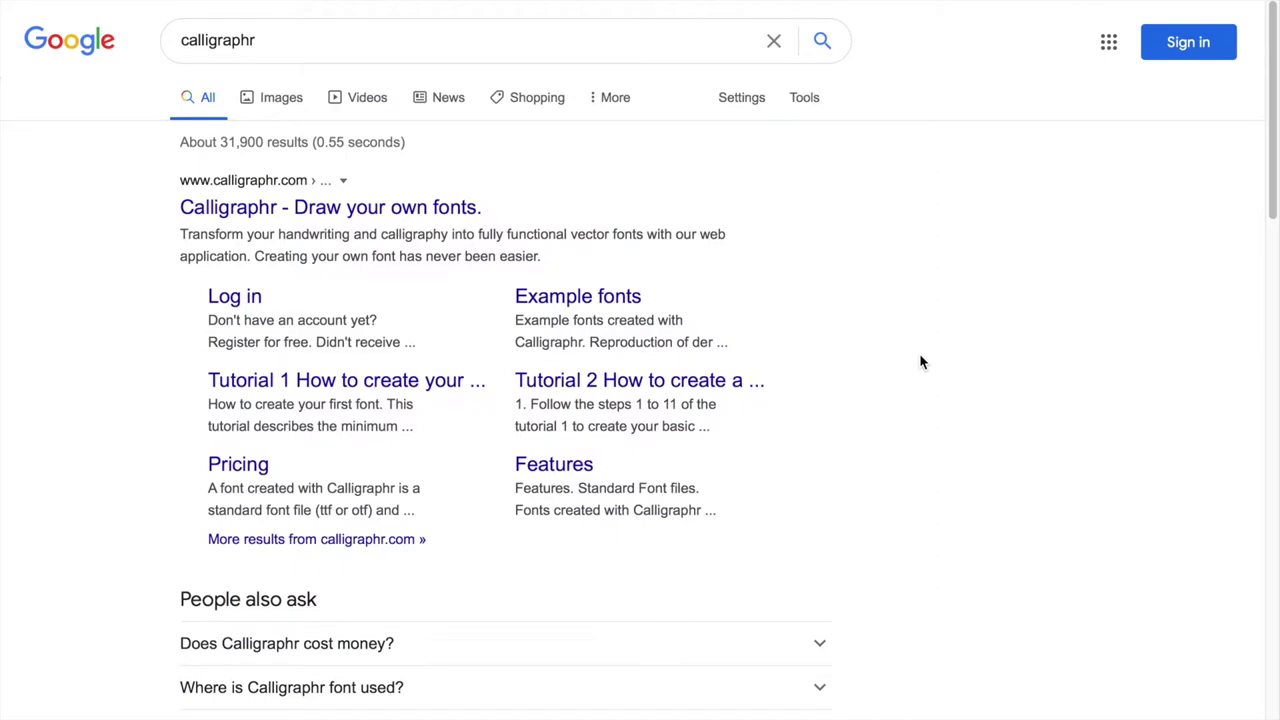
Step: Scroll the Google results for 'calligraphr' to find the Calligraphr 'Draw your own fonts' site
{"action": "scroll", "coordinate": [921, 361], "scroll_direction": "down", "scroll_amount": 1}
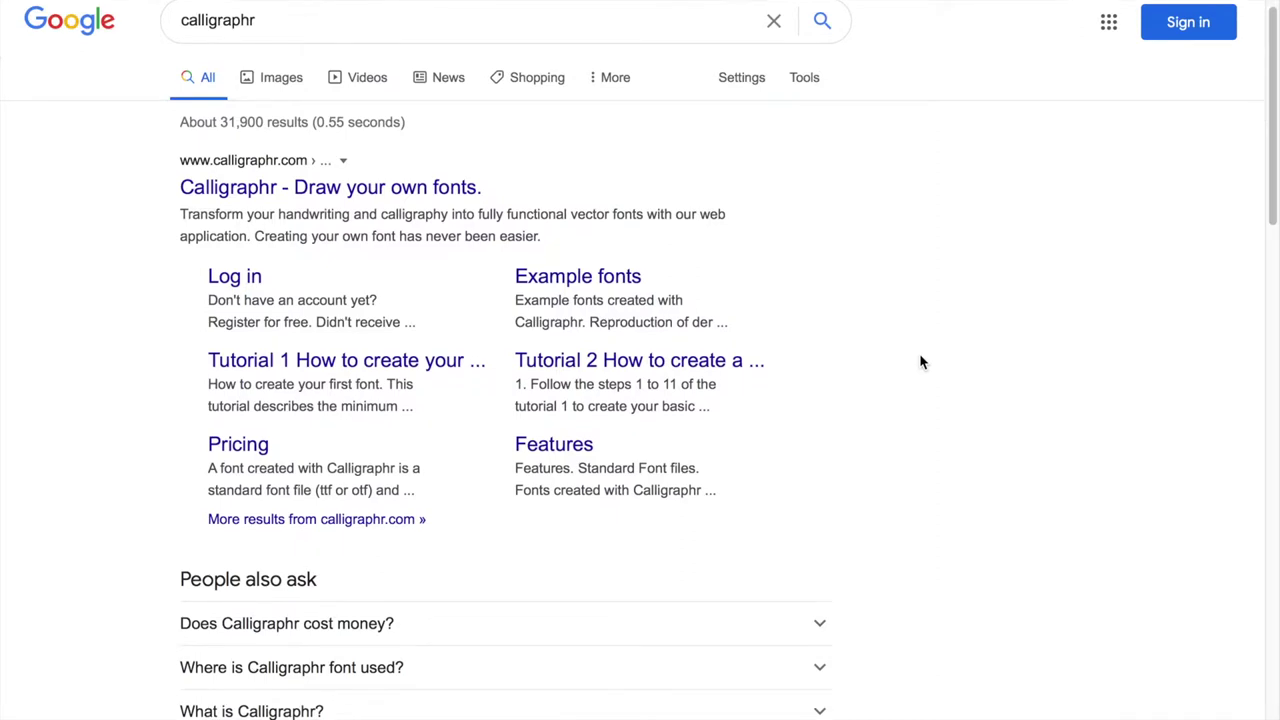
Step: Open the Calligraphr website from the results and browse its homepage
{"action": "left_click", "coordinate": [457, 190]}
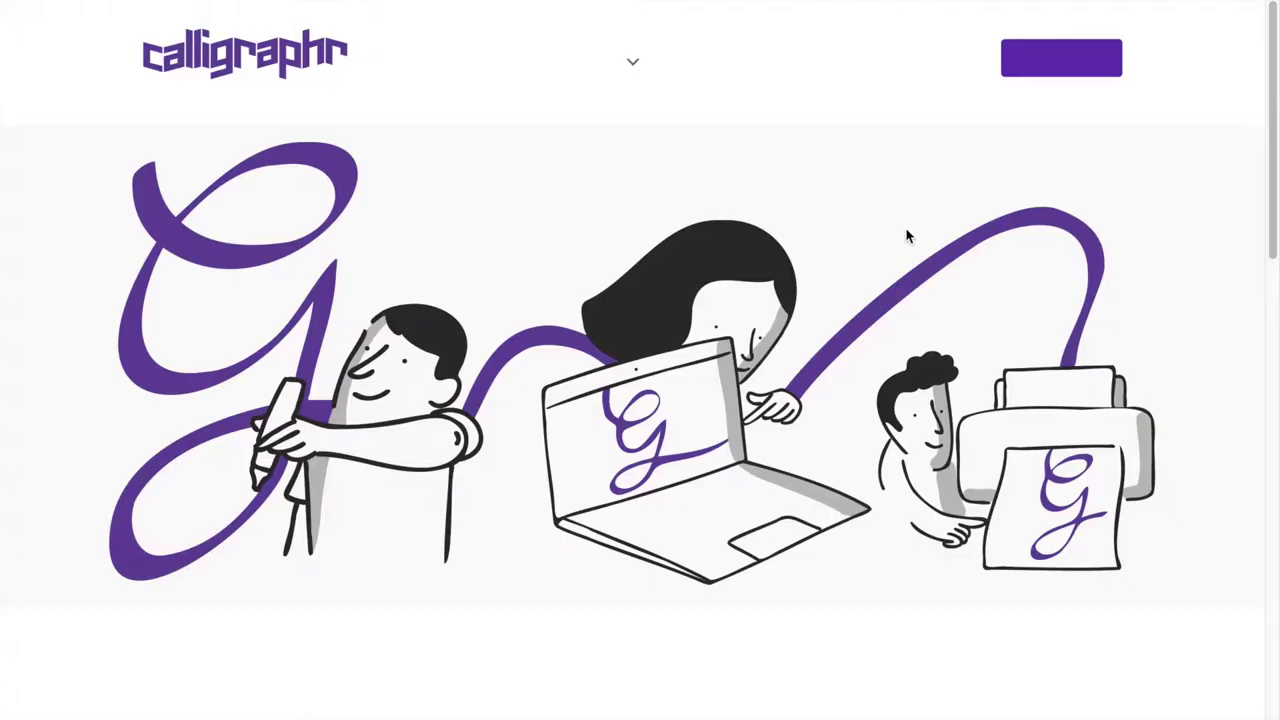
{"action": "scroll", "coordinate": [988, 527], "scroll_direction": "down", "scroll_amount": 5}
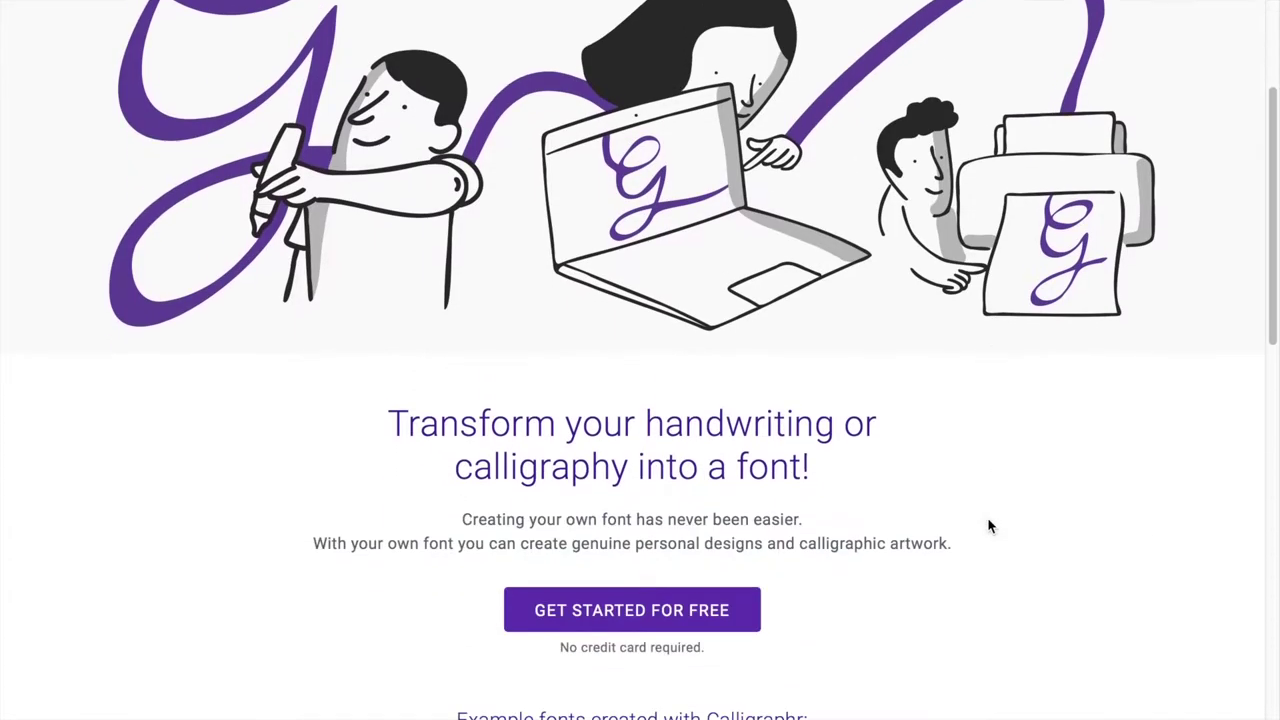
{"action": "scroll", "coordinate": [988, 527], "scroll_direction": "down", "scroll_amount": 3}
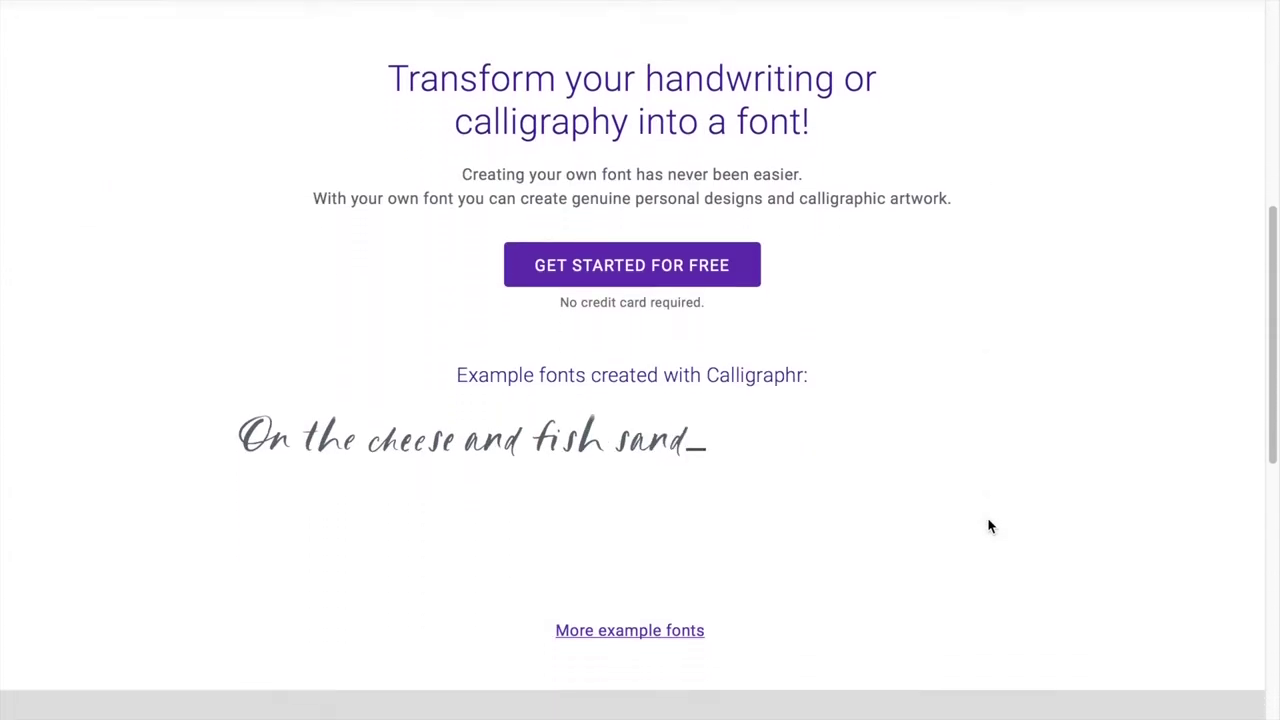
{"action": "scroll", "coordinate": [988, 527], "scroll_direction": "down", "scroll_amount": 5}
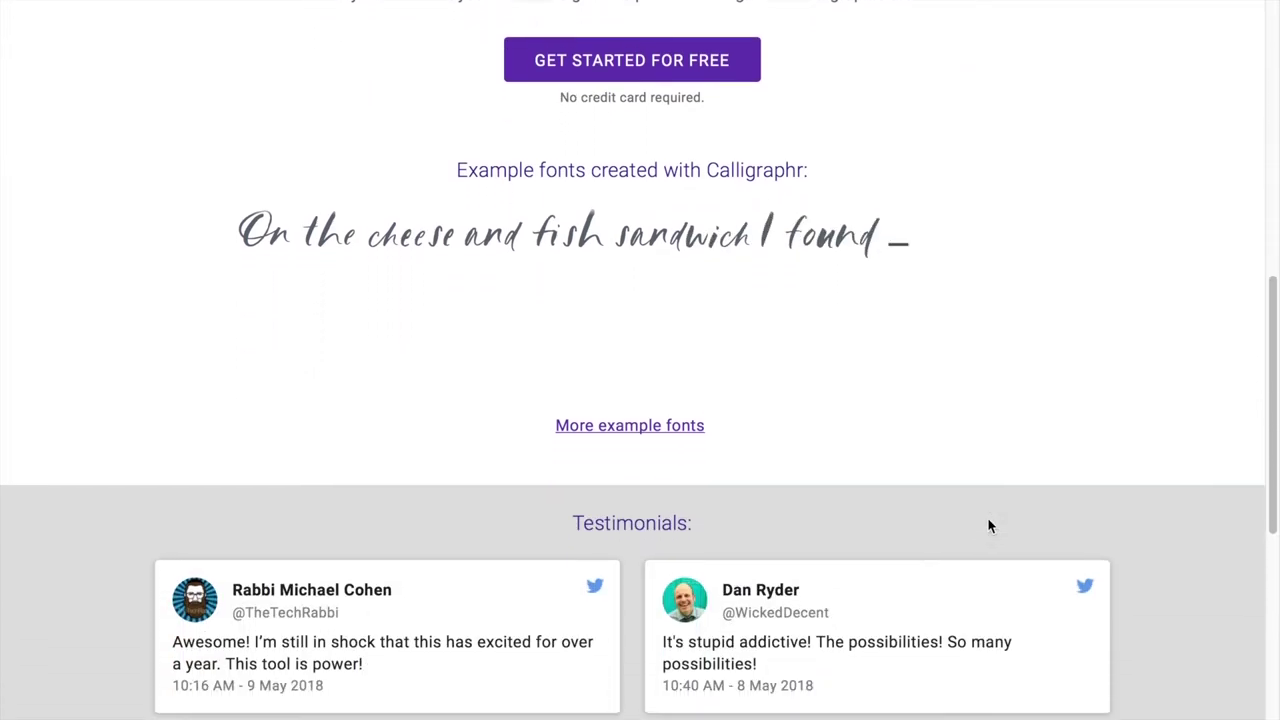
{"action": "scroll", "coordinate": [988, 527], "scroll_direction": "up", "scroll_amount": 9}
{"action": "scroll", "coordinate": [988, 527], "scroll_direction": "up", "scroll_amount": 3}
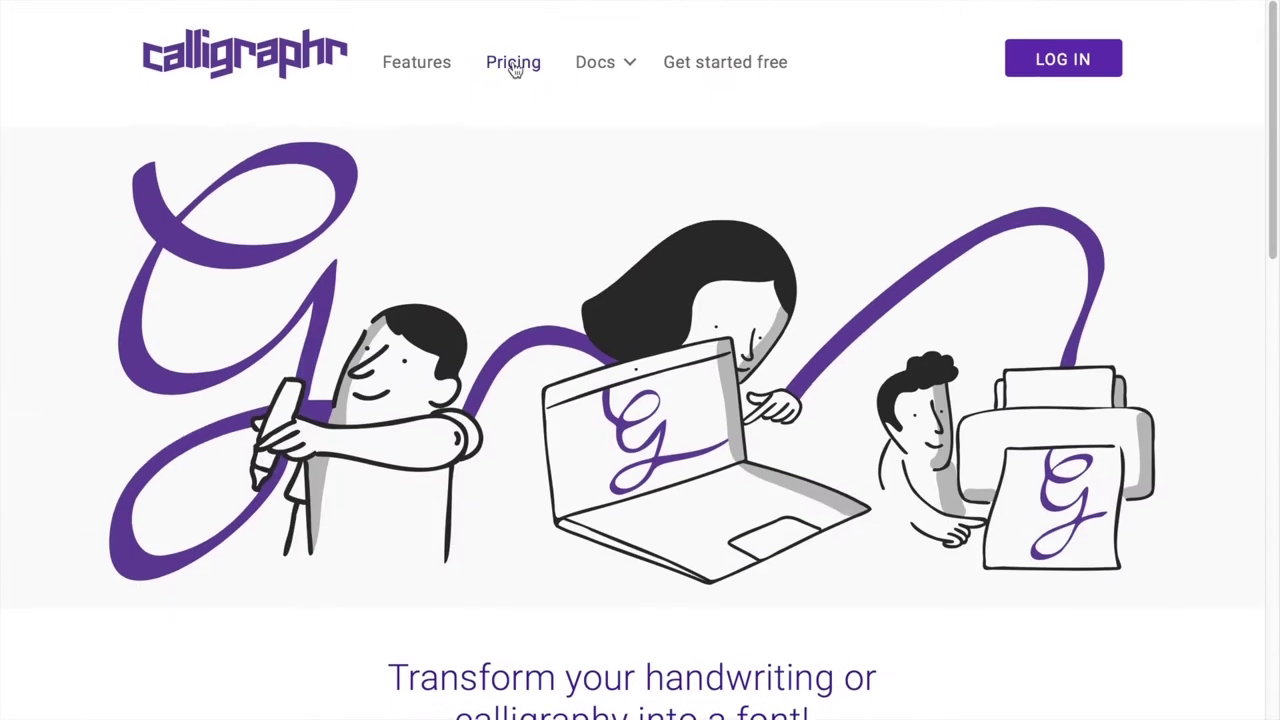
Step: Read the Features page on font files, randomization, ligatures and customizable templates
{"action": "left_click", "coordinate": [400, 70]}
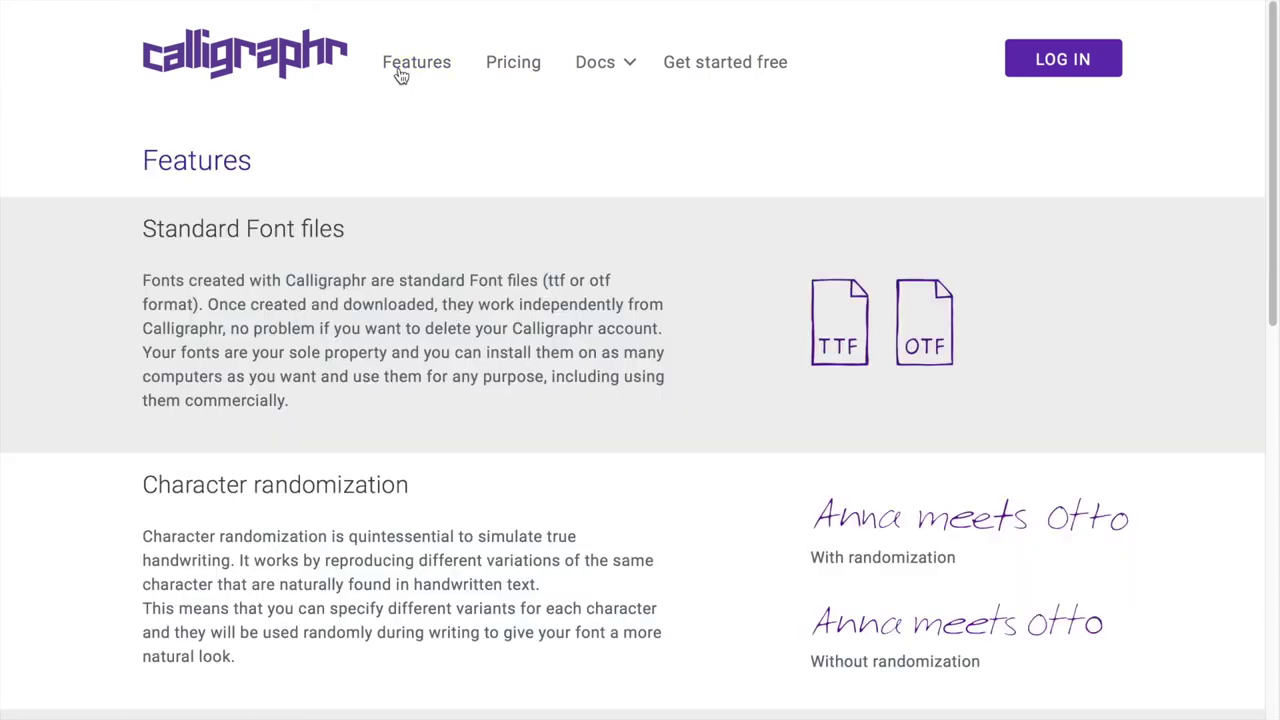
{"action": "scroll", "coordinate": [728, 594], "scroll_direction": "down", "scroll_amount": 1}
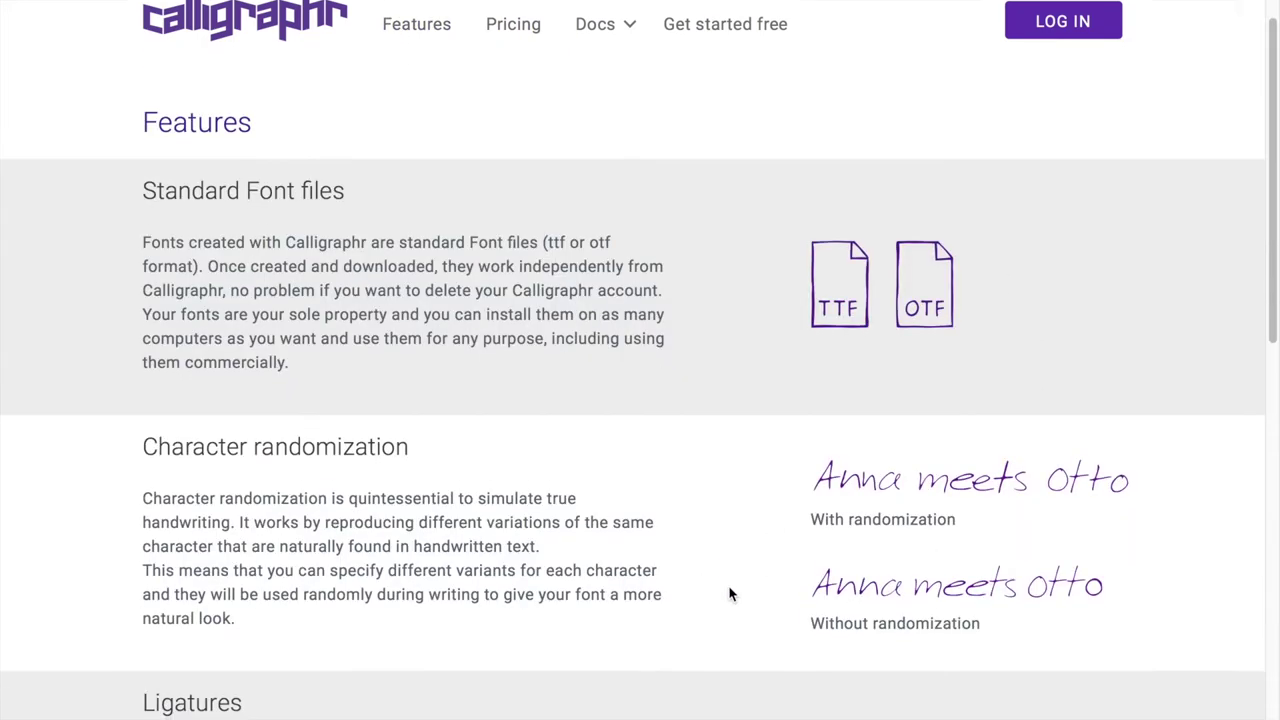
{"action": "scroll", "coordinate": [728, 594], "scroll_direction": "down", "scroll_amount": 1}
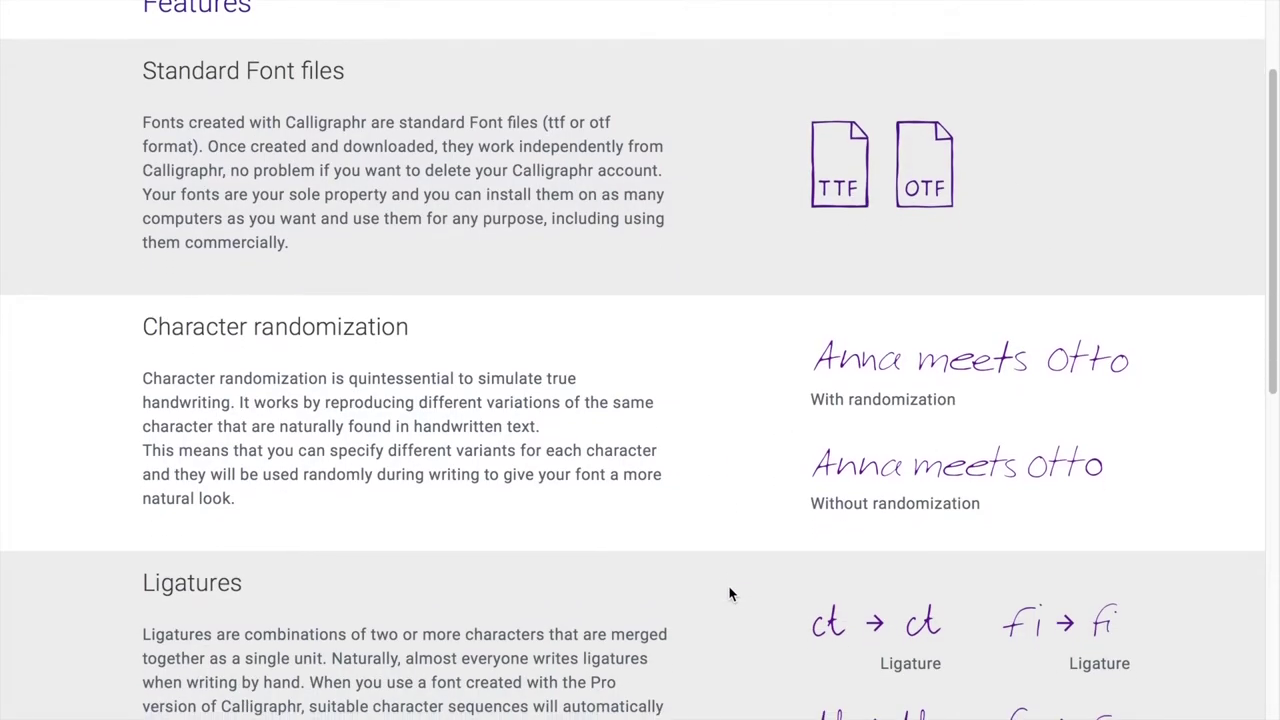
{"action": "scroll", "coordinate": [728, 594], "scroll_direction": "down", "scroll_amount": 1}
{"action": "scroll", "coordinate": [728, 594], "scroll_direction": "down", "scroll_amount": 2}
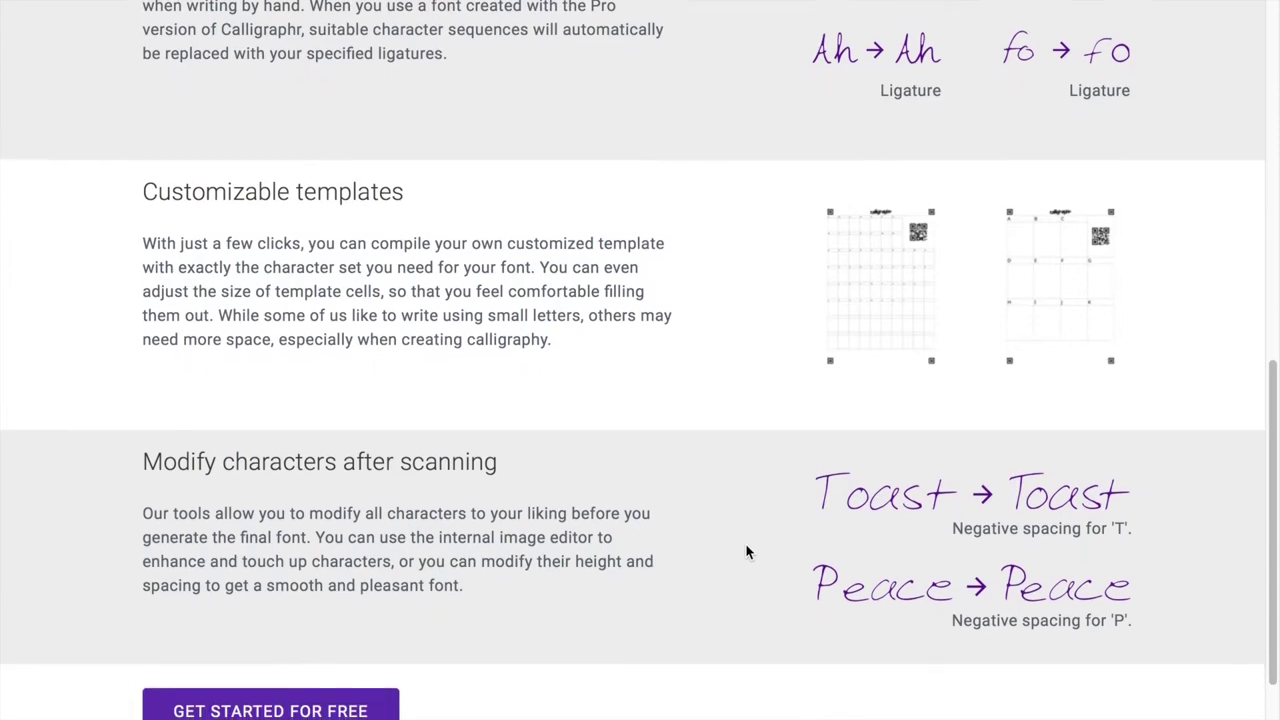
{"action": "scroll", "coordinate": [745, 552], "scroll_direction": "down", "scroll_amount": 2}
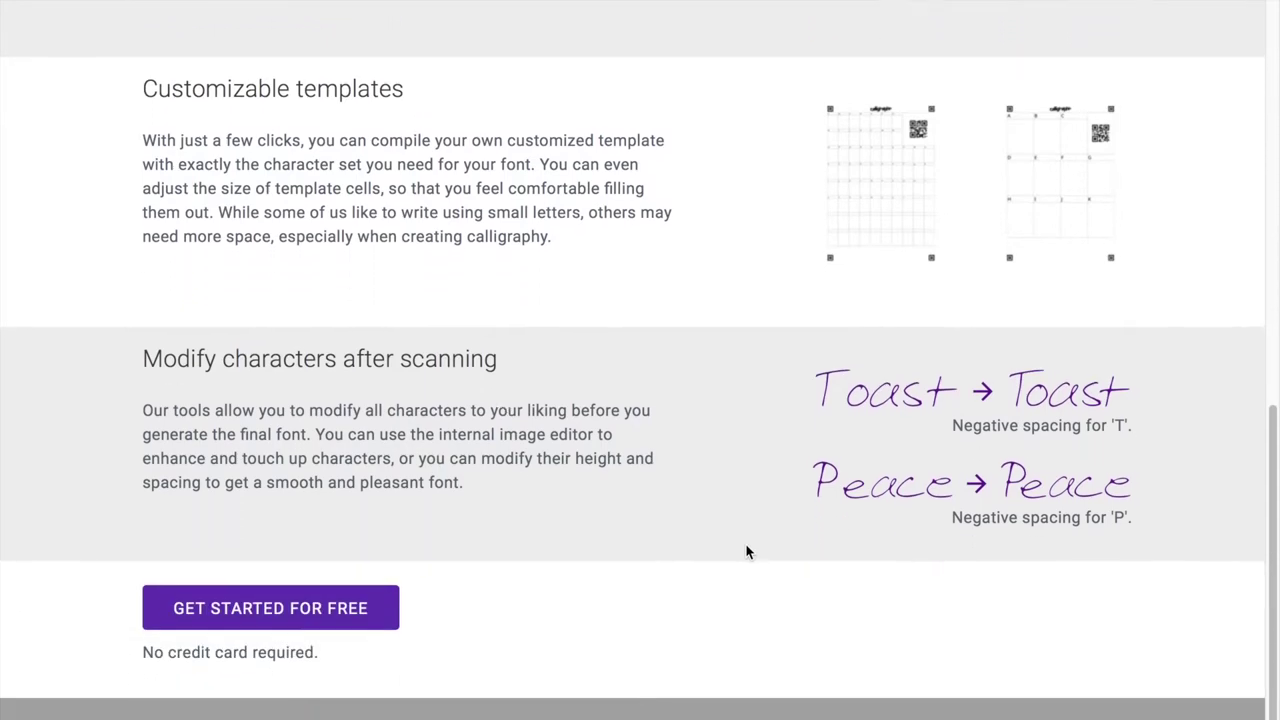
{"action": "scroll", "coordinate": [745, 552], "scroll_direction": "up", "scroll_amount": 8}
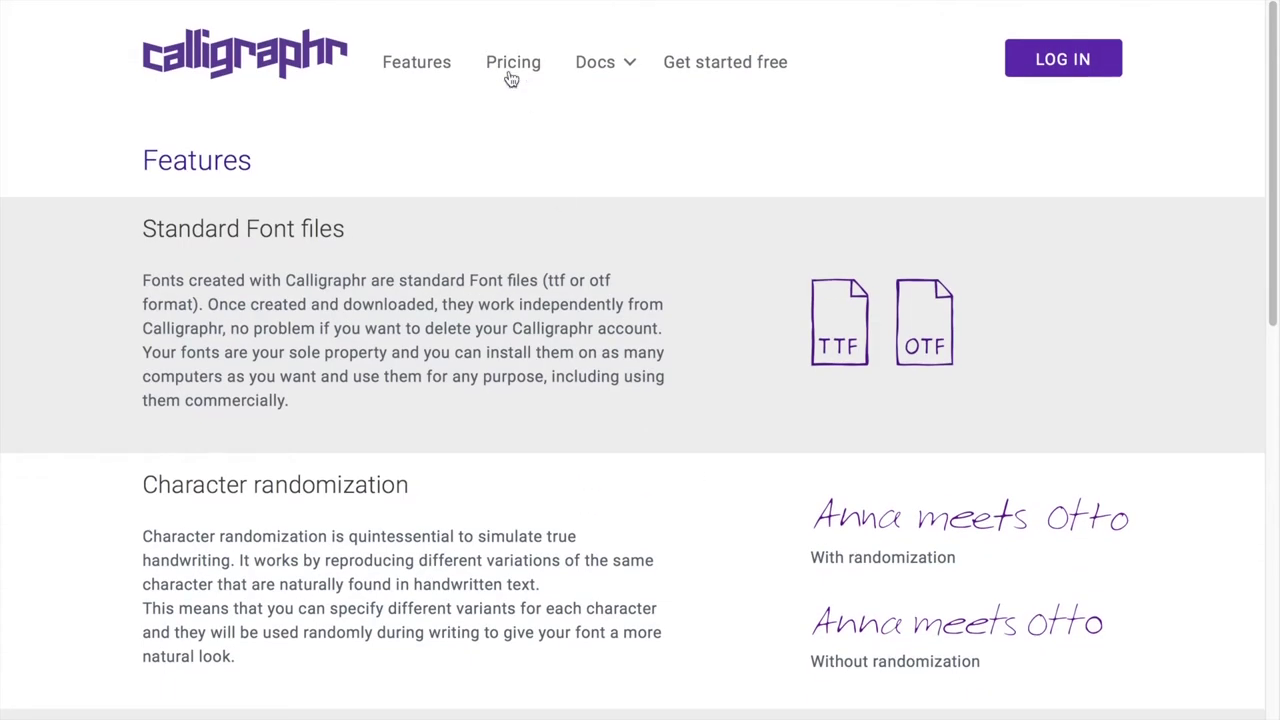
Step: Review the Free vs Pro pricing table, with Pro at $8 for one month
{"action": "left_click", "coordinate": [515, 68]}
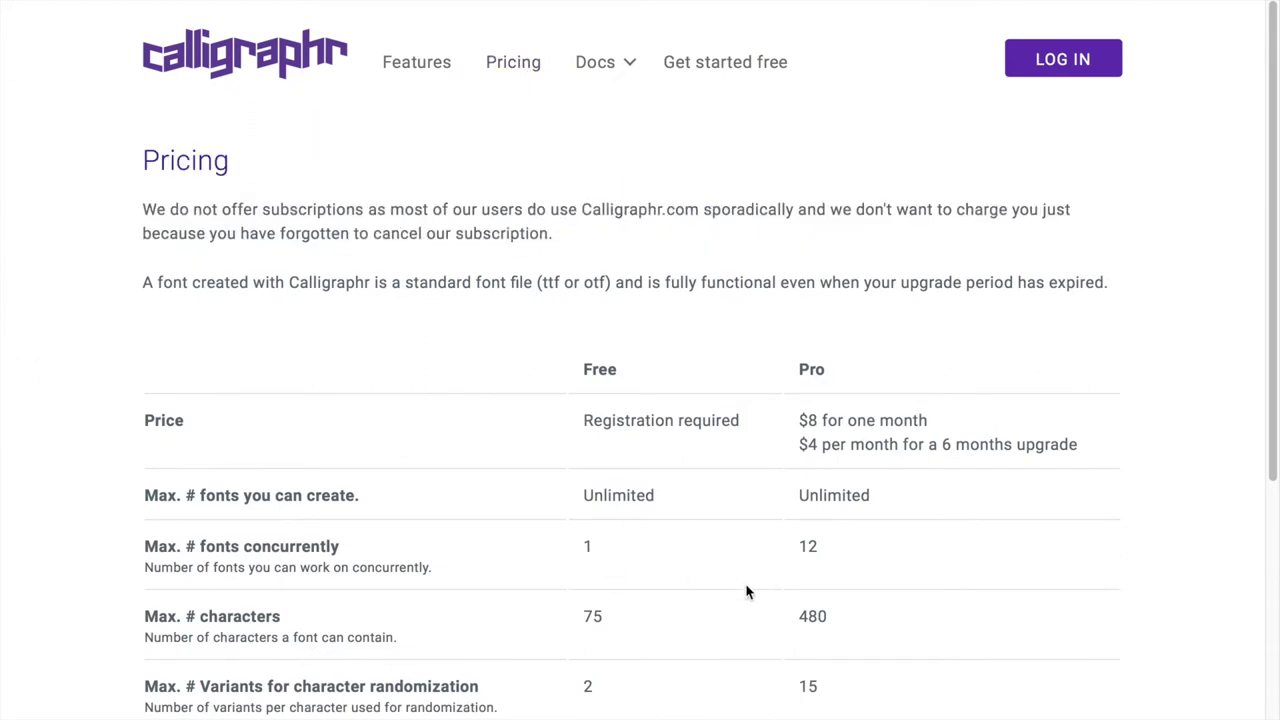
{"action": "scroll", "coordinate": [745, 592], "scroll_direction": "down", "scroll_amount": 1}
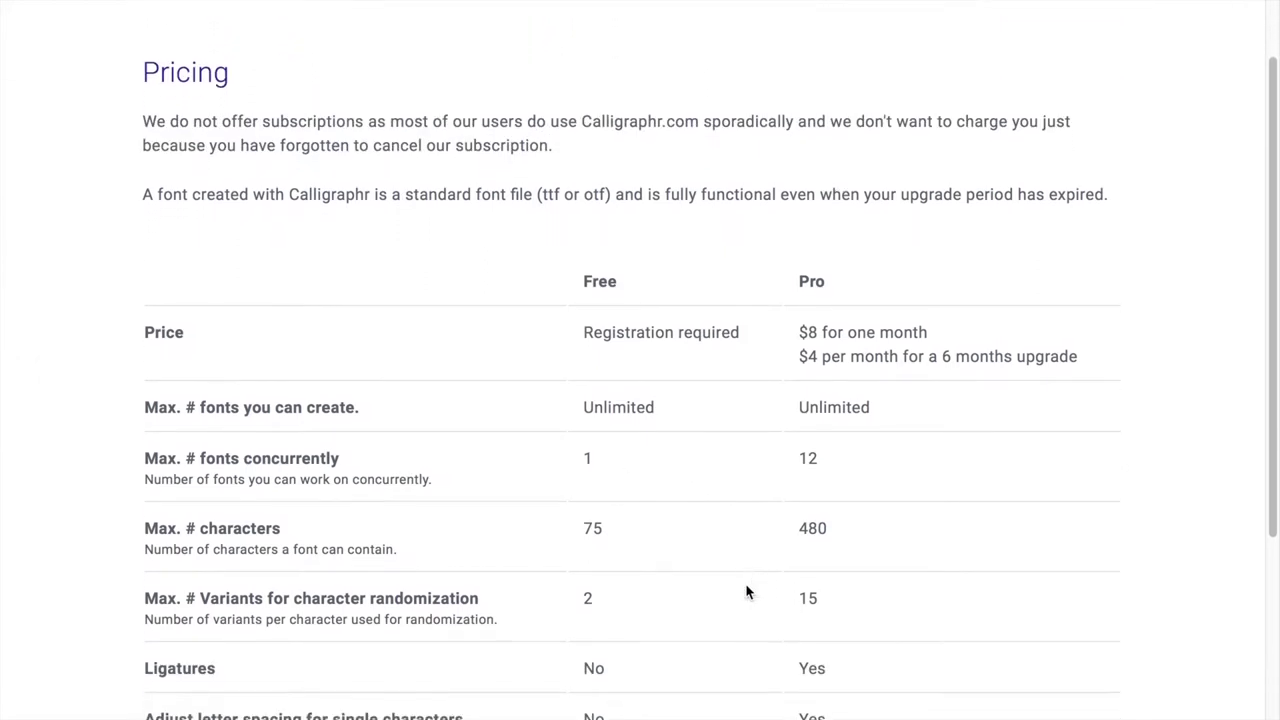
{"action": "scroll", "coordinate": [745, 592], "scroll_direction": "down", "scroll_amount": 2}
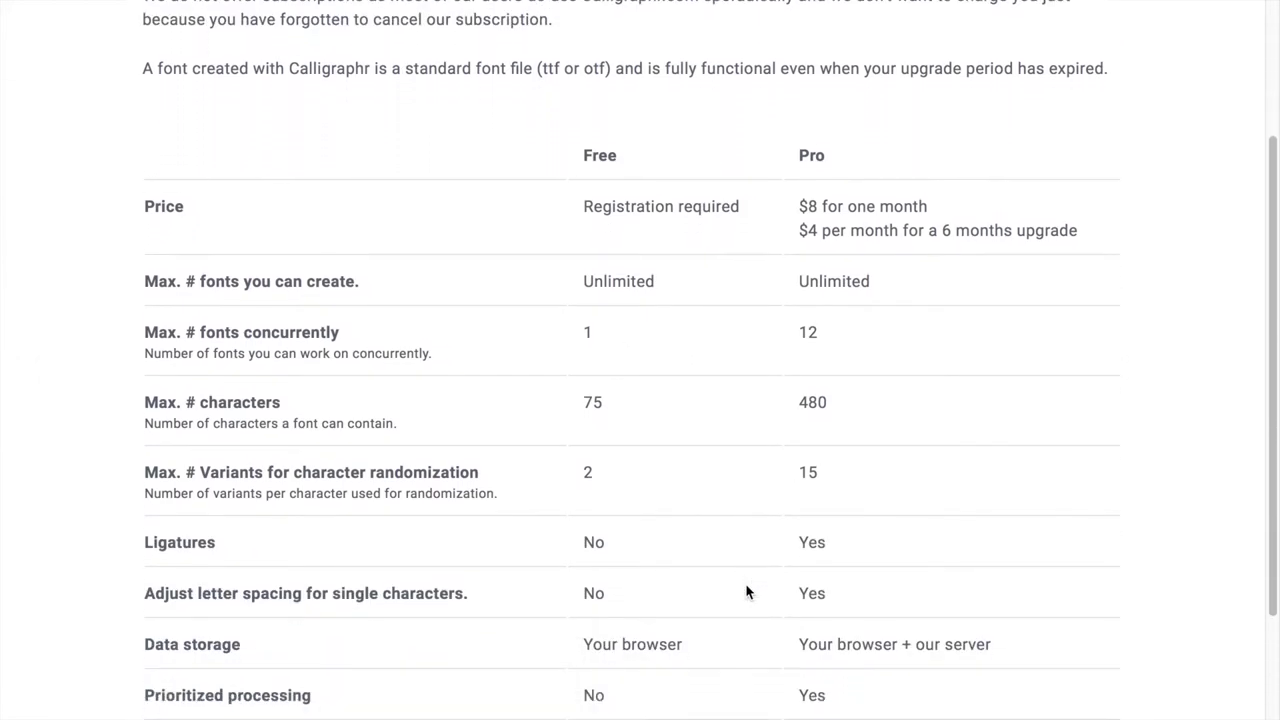
{"action": "scroll", "coordinate": [746, 586], "scroll_direction": "down", "scroll_amount": 1}
{"action": "scroll", "coordinate": [746, 586], "scroll_direction": "up", "scroll_amount": 1}
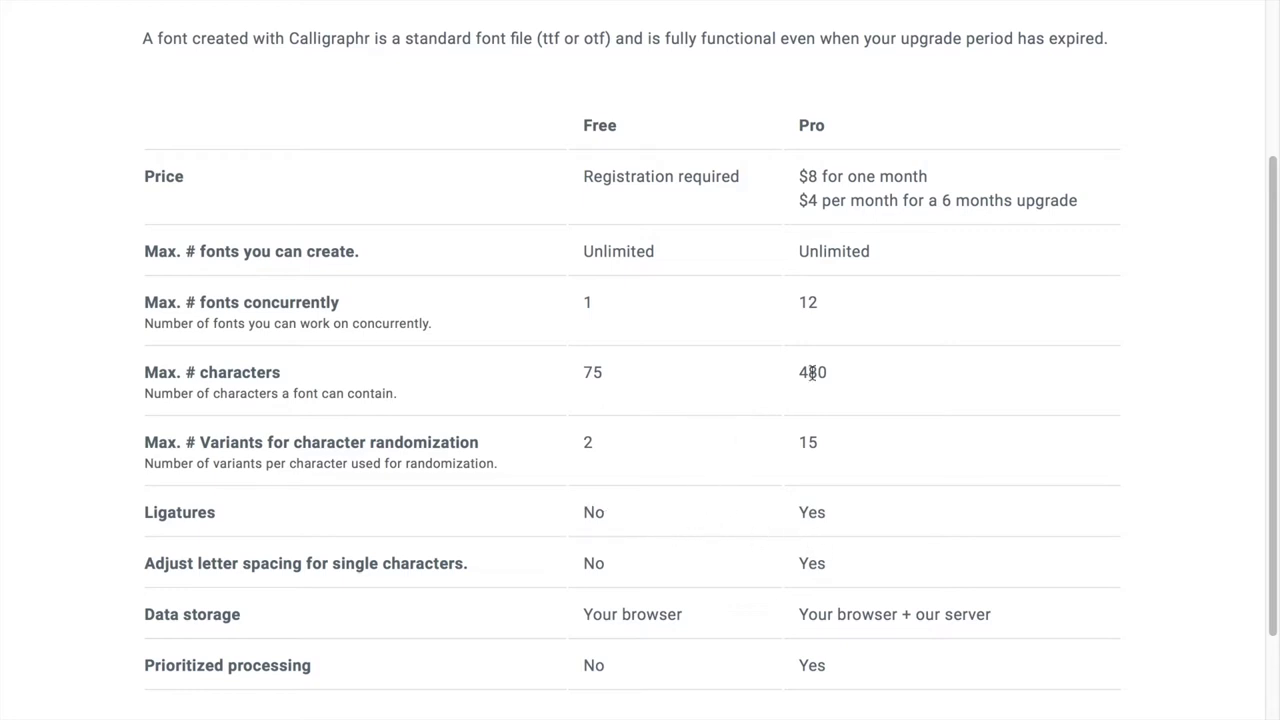
{"action": "scroll", "coordinate": [1194, 423], "scroll_direction": "up", "scroll_amount": 5}
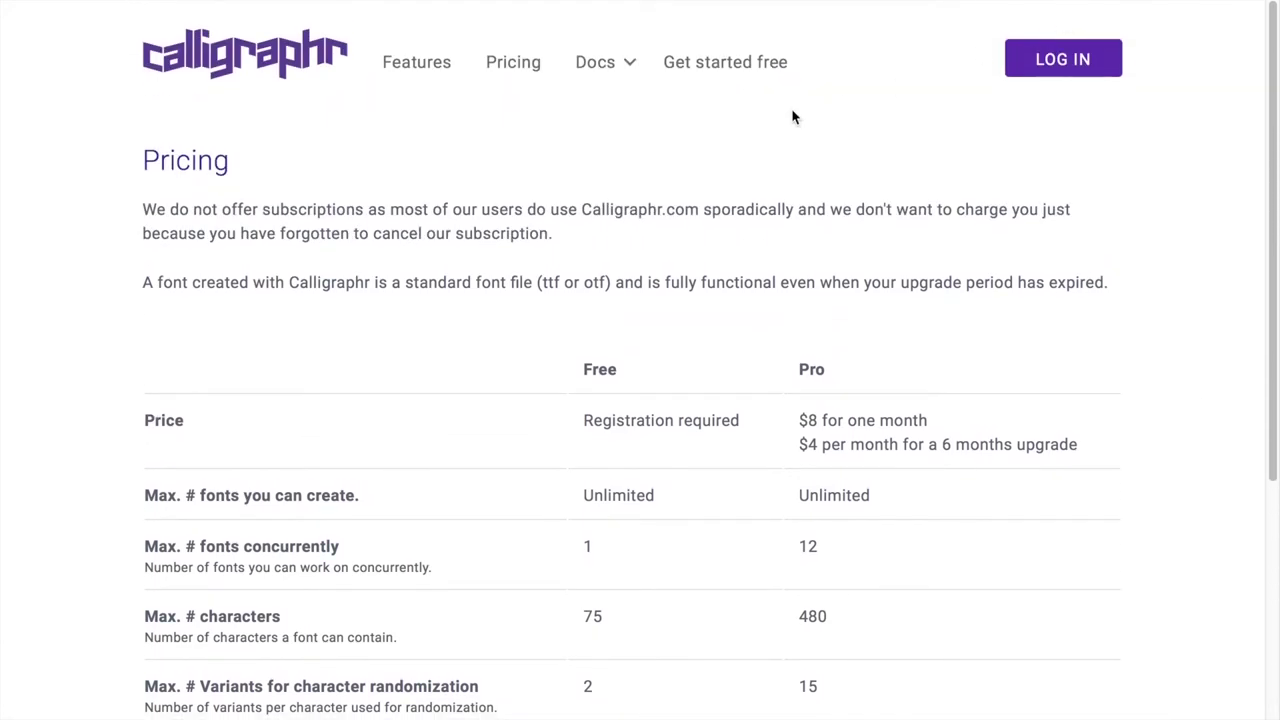
{"action": "left_click", "coordinate": [743, 68]}
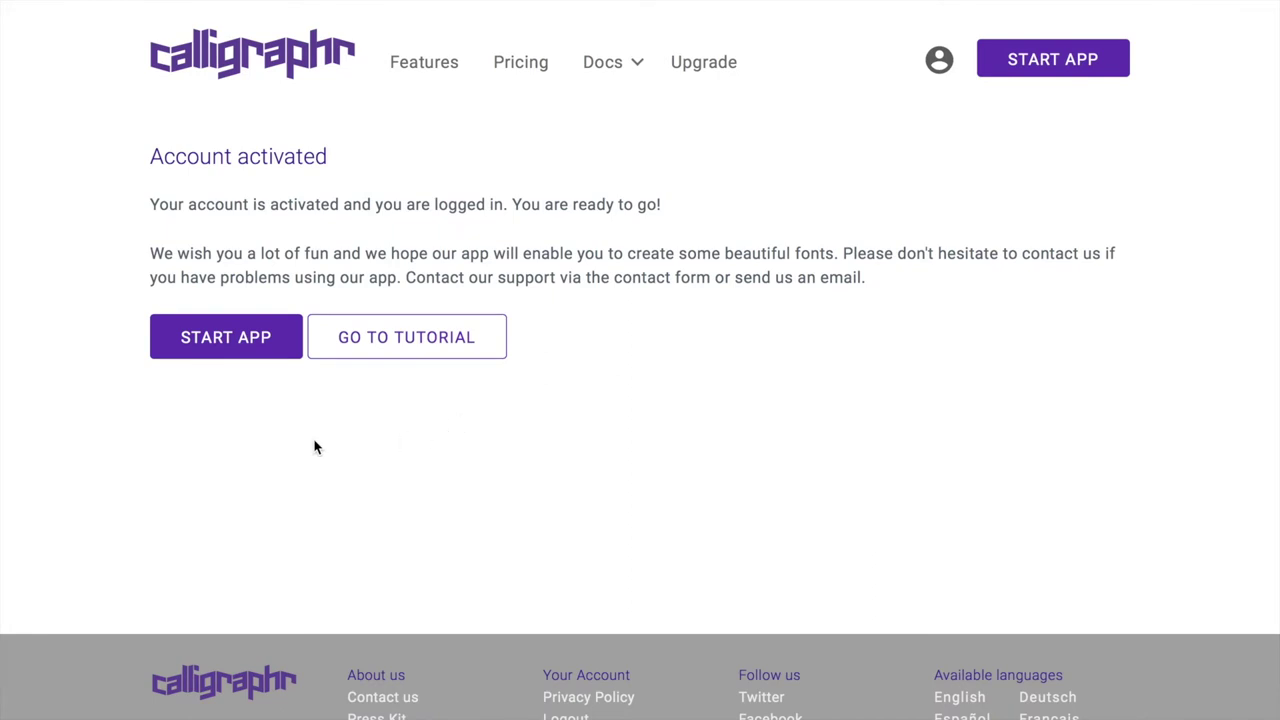
{"action": "left_click", "coordinate": [375, 346]}
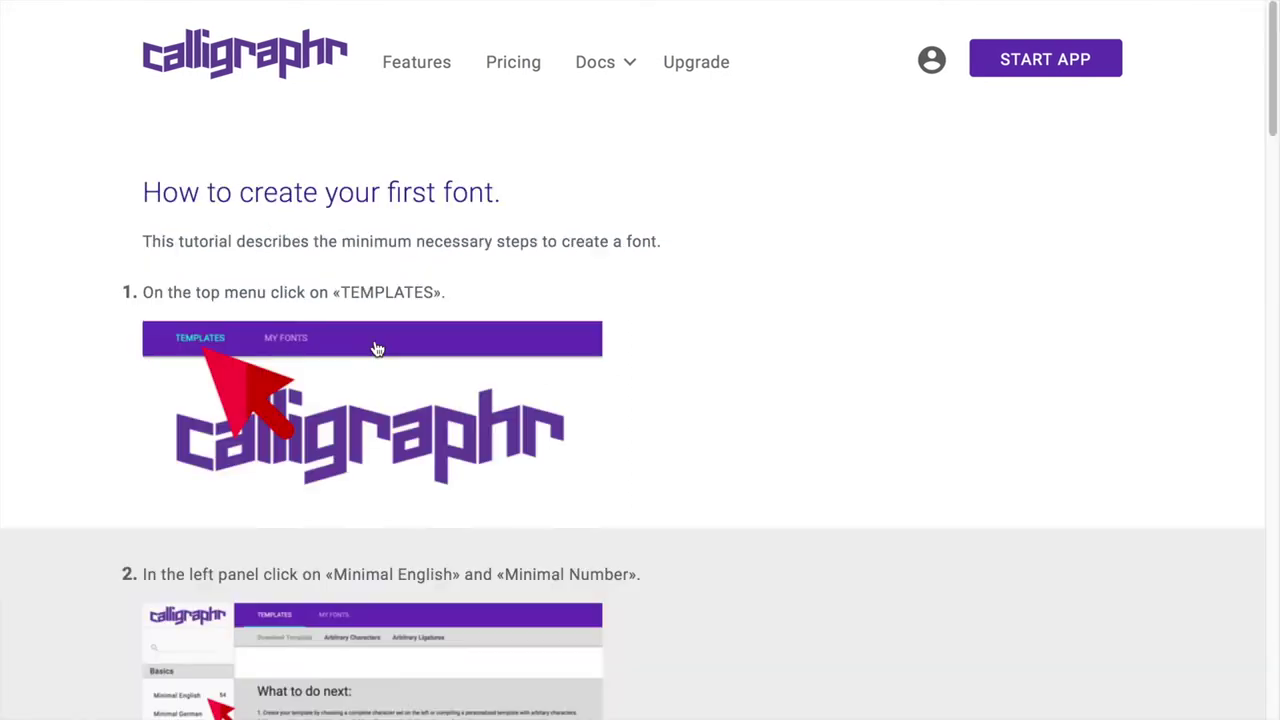
{"action": "scroll", "coordinate": [727, 391], "scroll_direction": "down", "scroll_amount": 3}
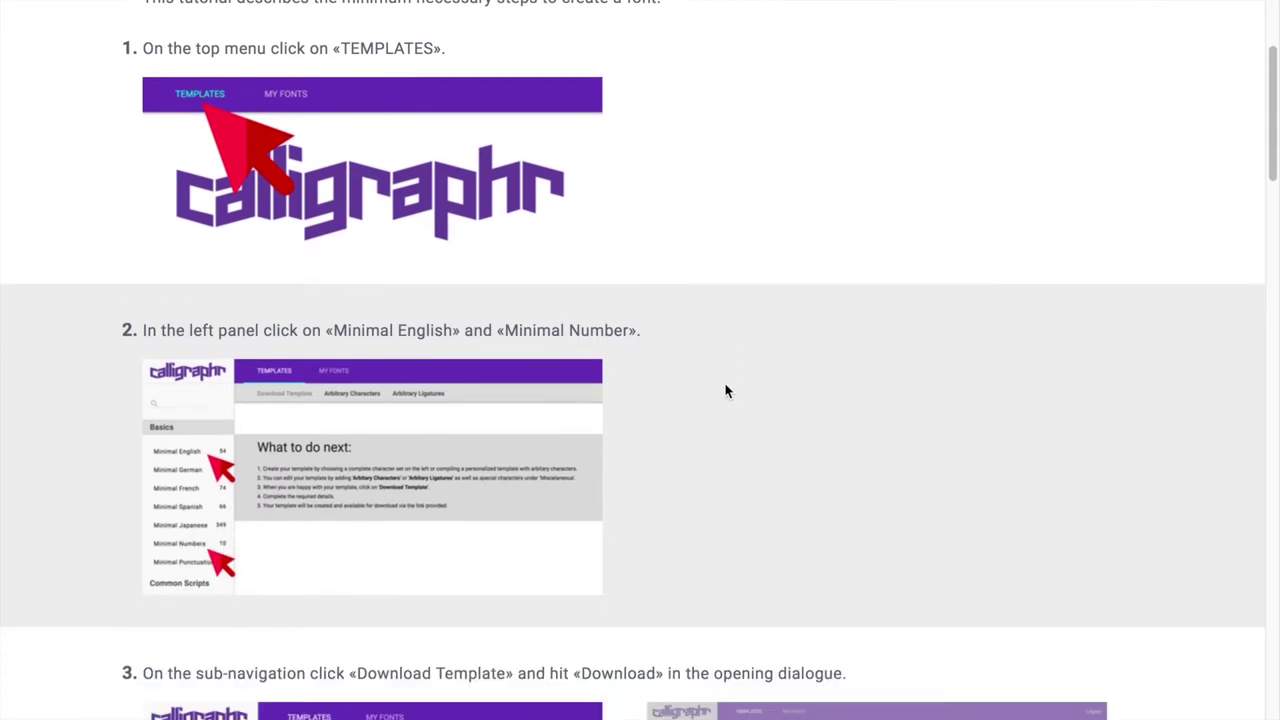
{"action": "scroll", "coordinate": [727, 391], "scroll_direction": "up", "scroll_amount": 2}
{"action": "scroll", "coordinate": [727, 391], "scroll_direction": "down", "scroll_amount": 3}
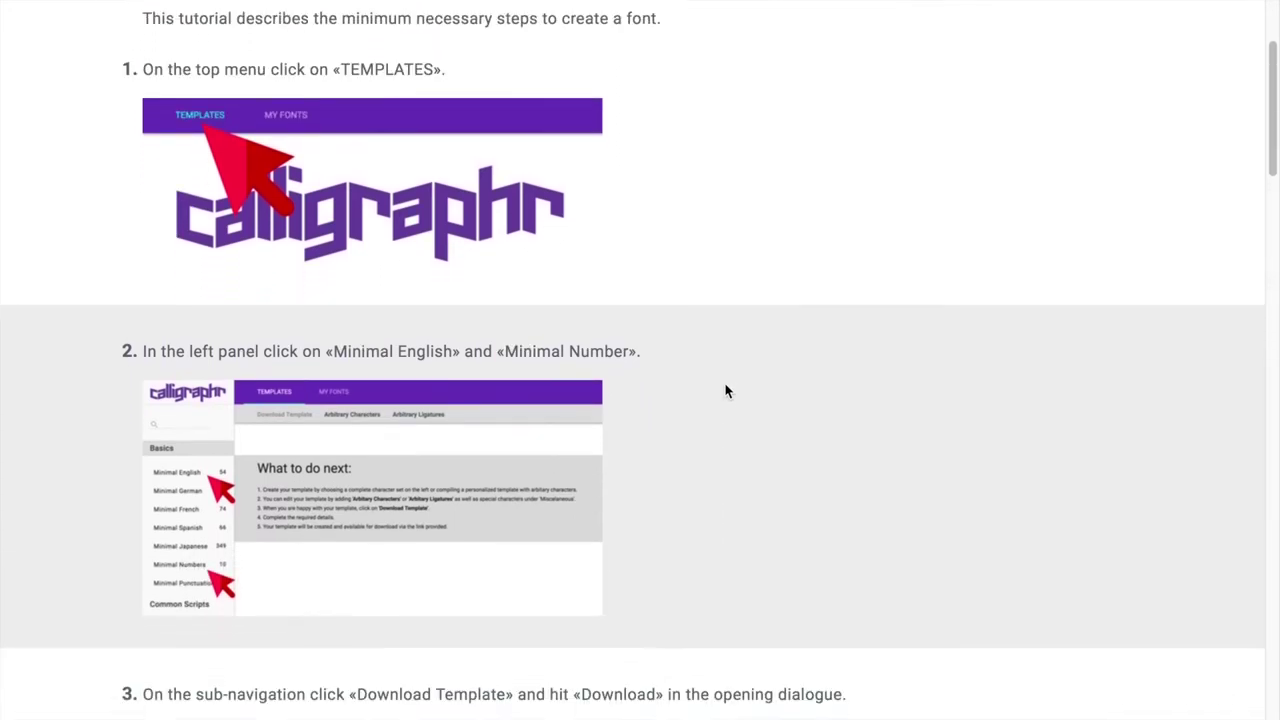
{"action": "scroll", "coordinate": [727, 391], "scroll_direction": "down", "scroll_amount": 2}
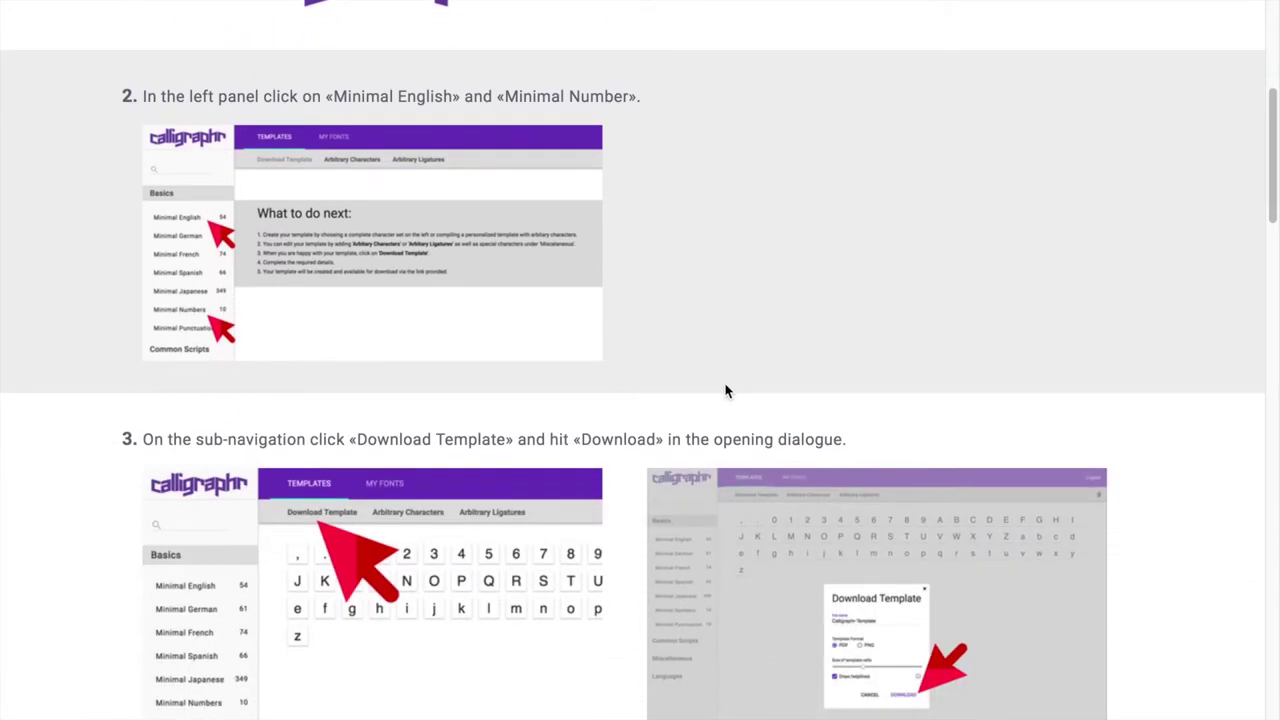
{"action": "scroll", "coordinate": [727, 391], "scroll_direction": "down", "scroll_amount": 1}
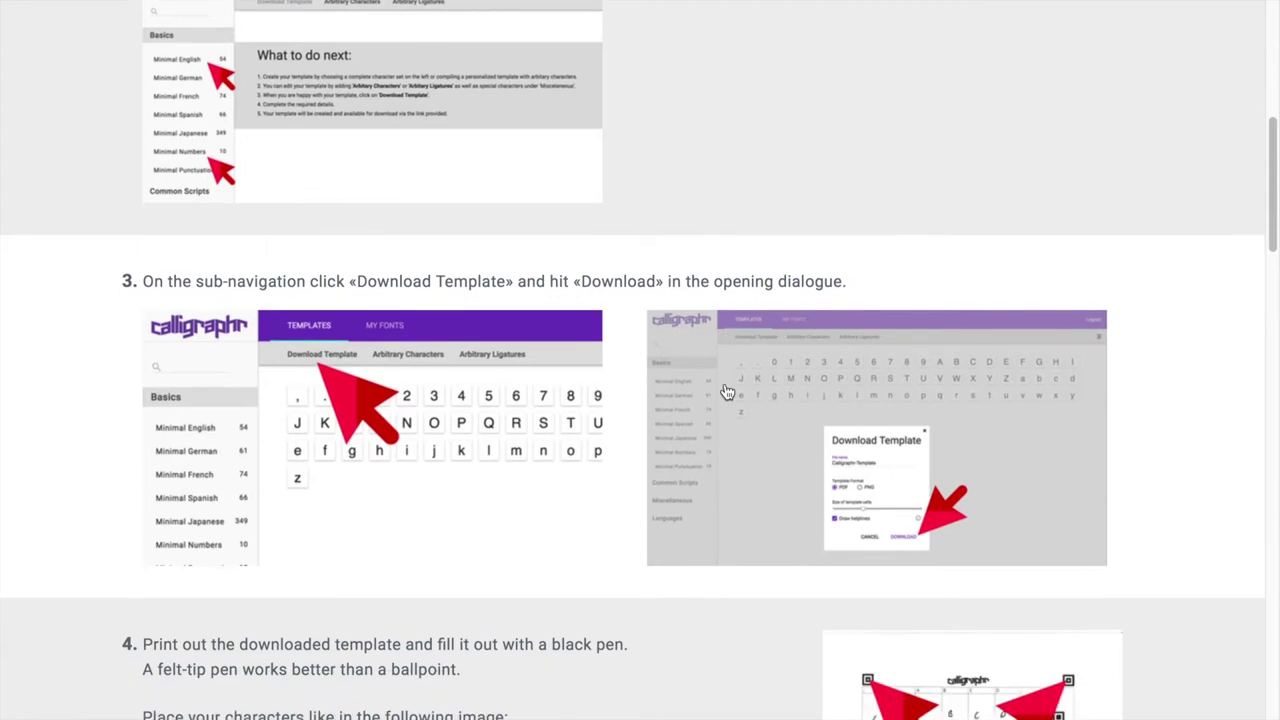
{"action": "scroll", "coordinate": [727, 391], "scroll_direction": "down", "scroll_amount": 2}
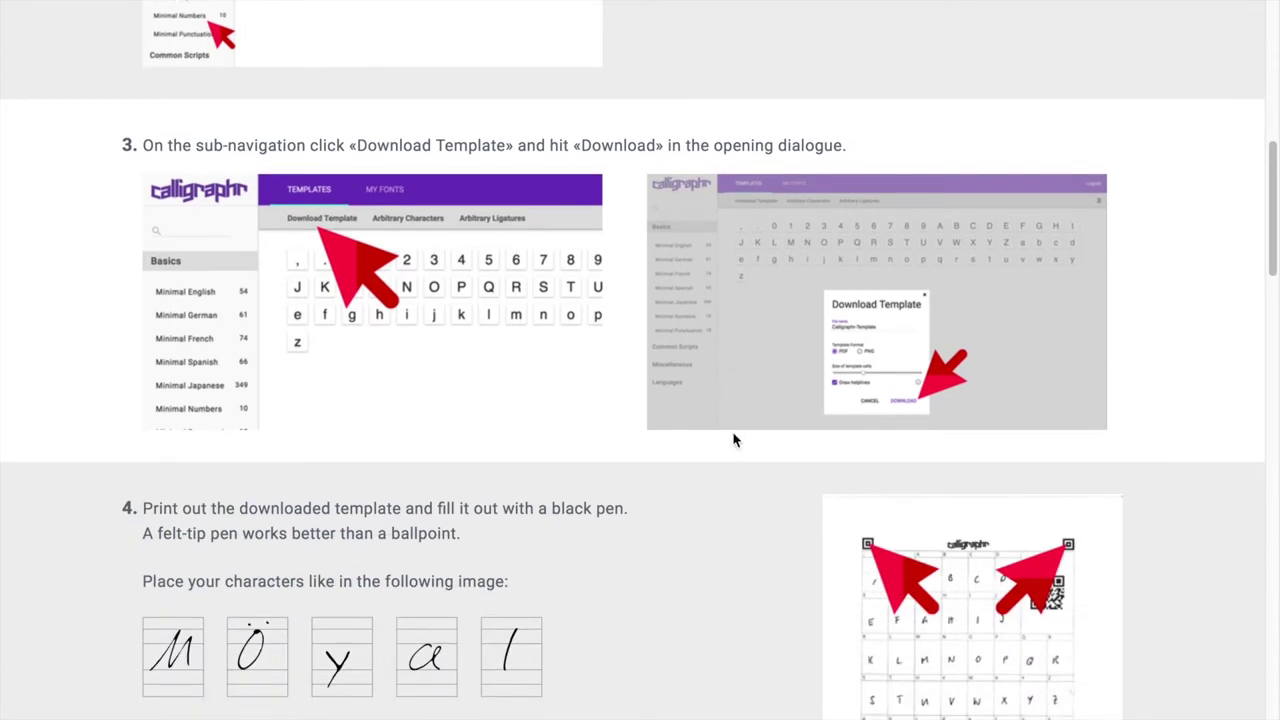
{"action": "scroll", "coordinate": [446, 497], "scroll_direction": "down", "scroll_amount": 3}
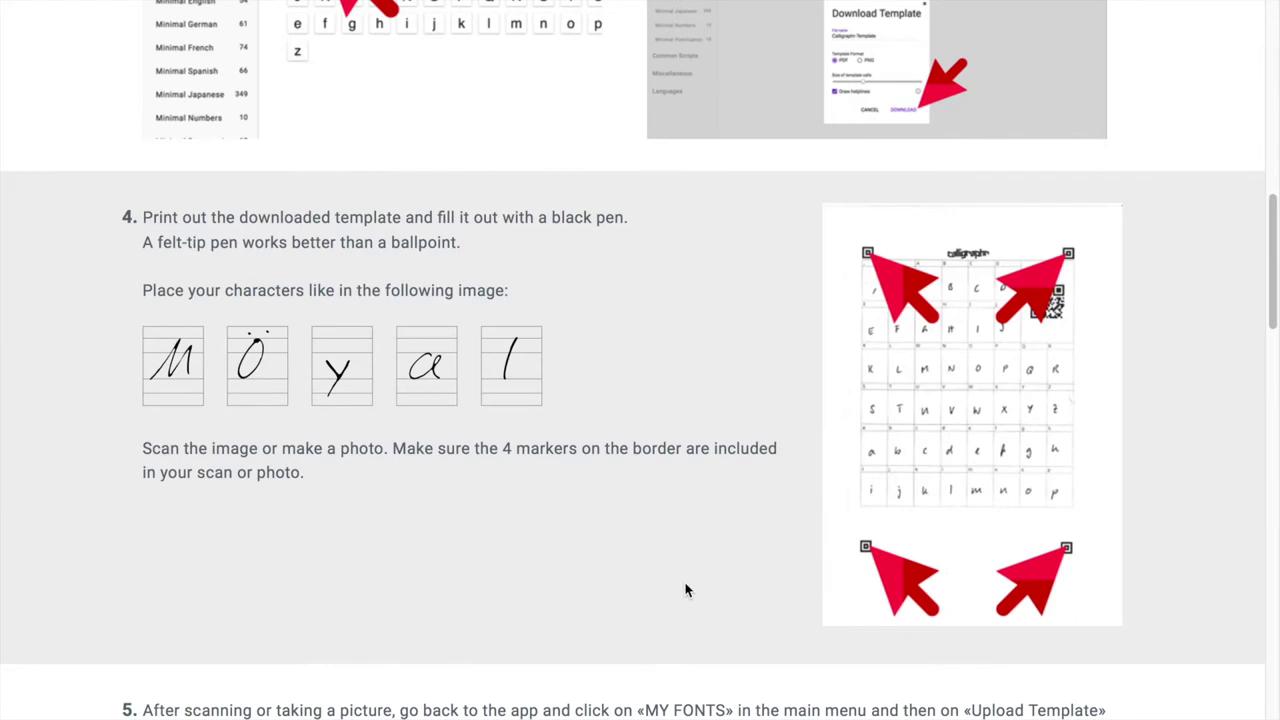
{"action": "scroll", "coordinate": [751, 604], "scroll_direction": "down", "scroll_amount": 4}
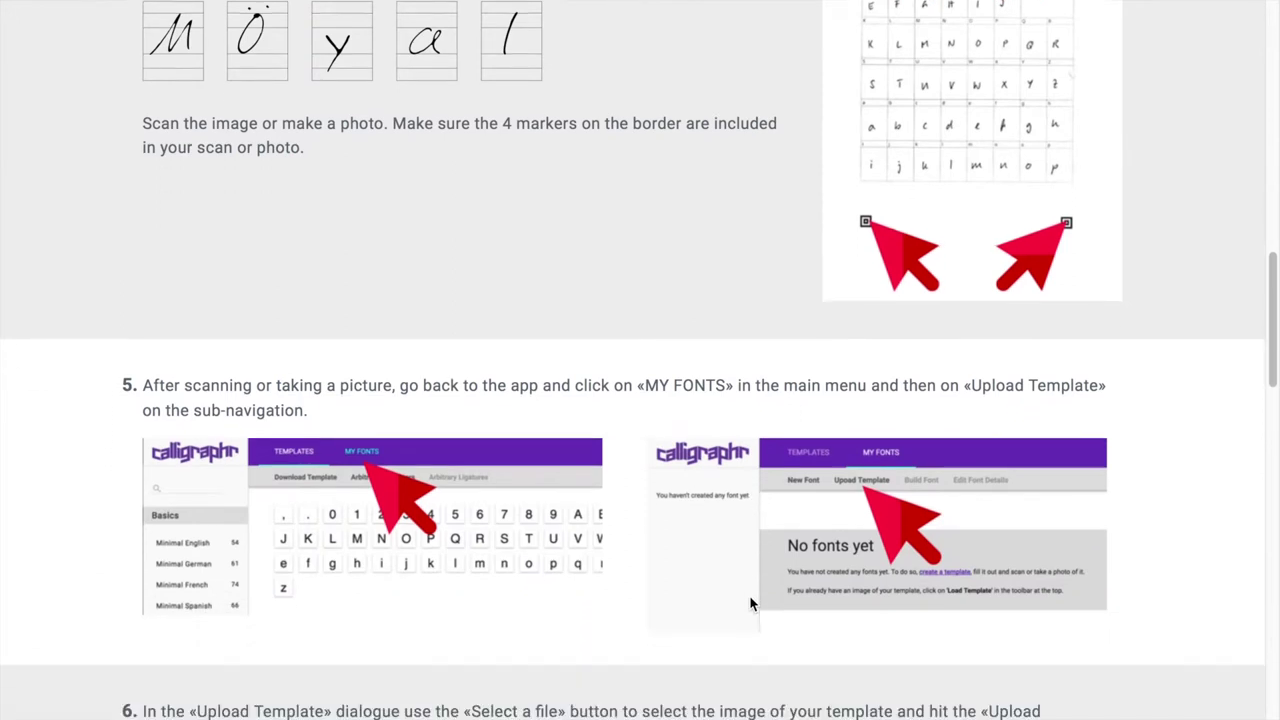
{"action": "scroll", "coordinate": [751, 604], "scroll_direction": "down", "scroll_amount": 1}
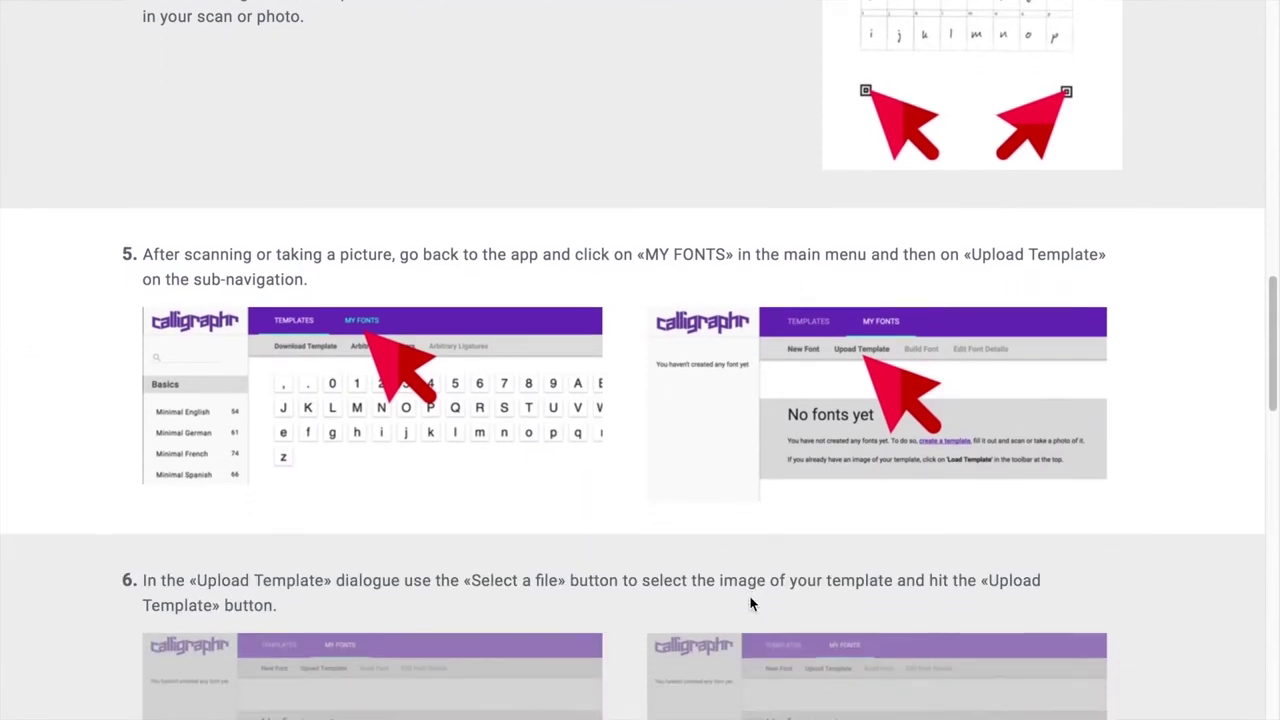
{"action": "scroll", "coordinate": [750, 598], "scroll_direction": "down", "scroll_amount": 3}
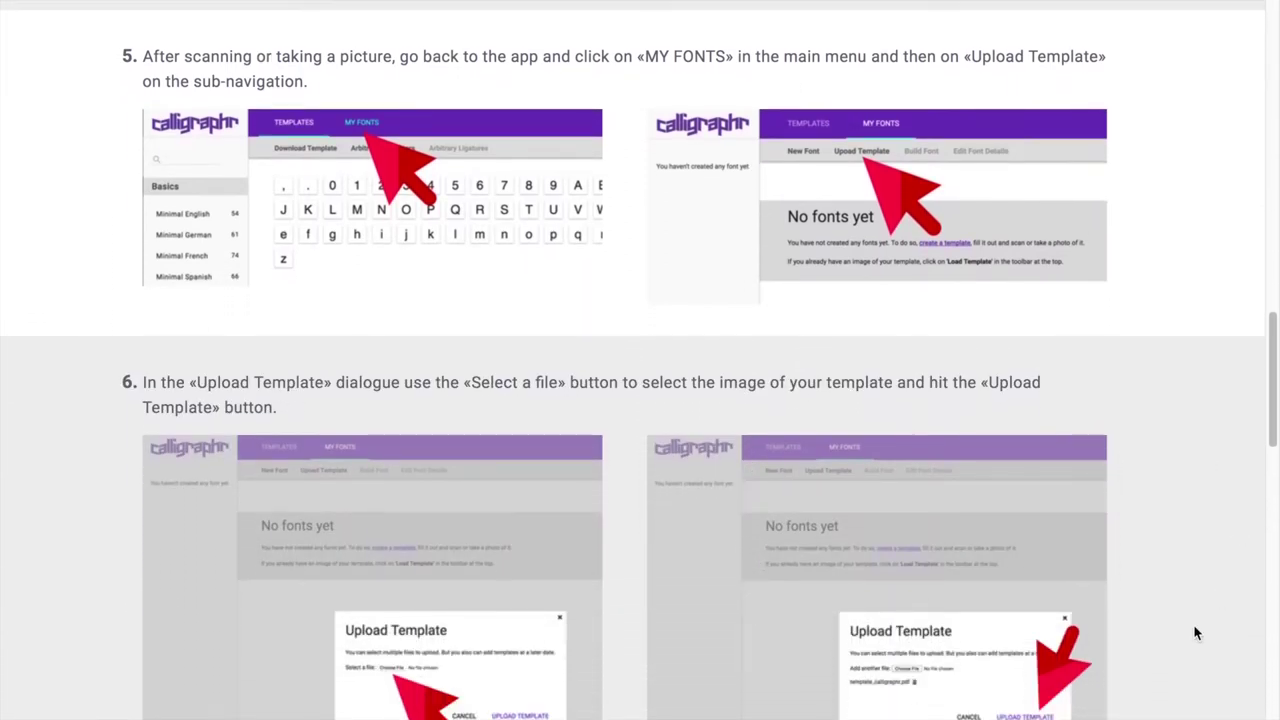
{"action": "scroll", "coordinate": [1196, 632], "scroll_direction": "down", "scroll_amount": 2}
{"action": "scroll", "coordinate": [1196, 632], "scroll_direction": "down", "scroll_amount": 4}
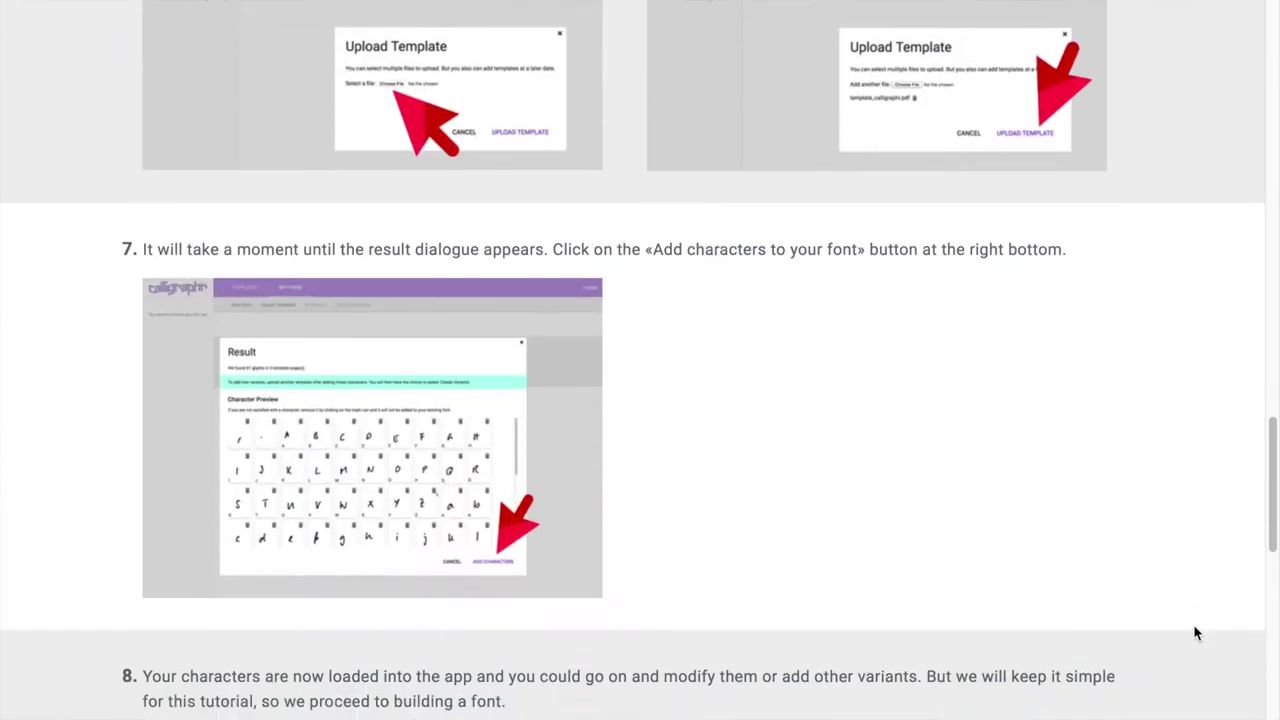
{"action": "scroll", "coordinate": [1196, 632], "scroll_direction": "down", "scroll_amount": 3}
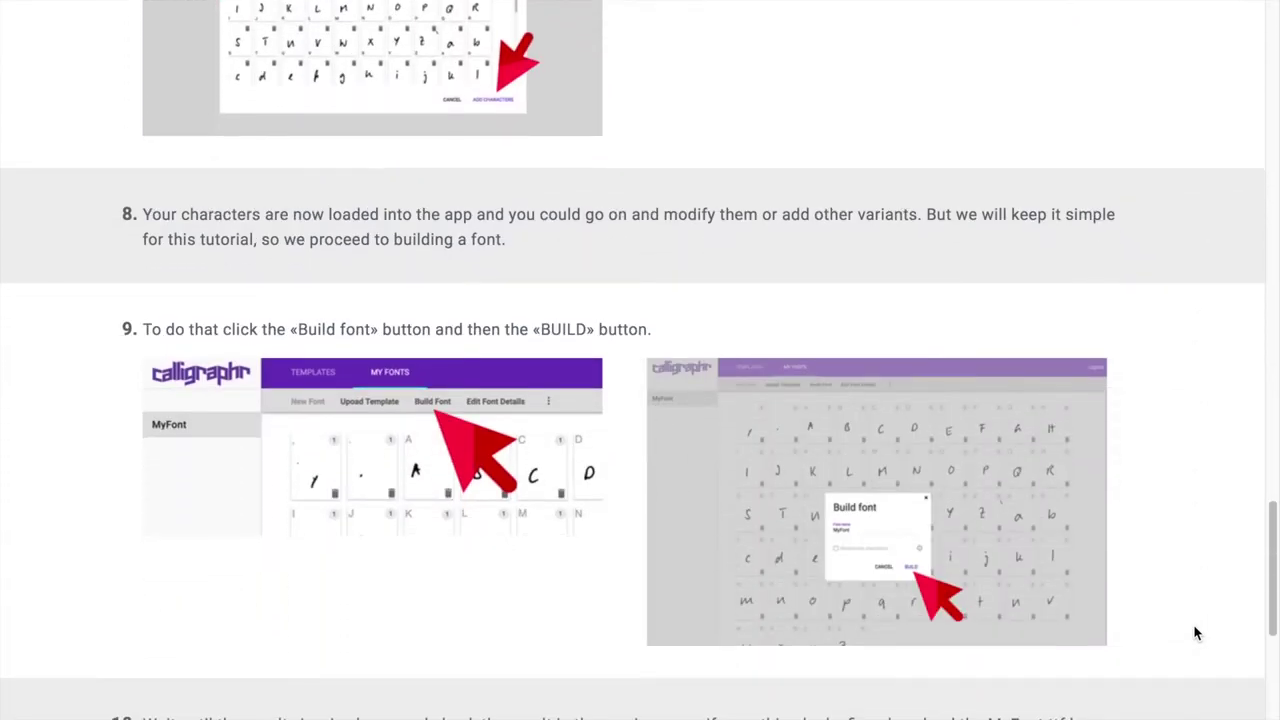
{"action": "scroll", "coordinate": [1196, 632], "scroll_direction": "down", "scroll_amount": 2}
{"action": "scroll", "coordinate": [1195, 628], "scroll_direction": "down", "scroll_amount": 5}
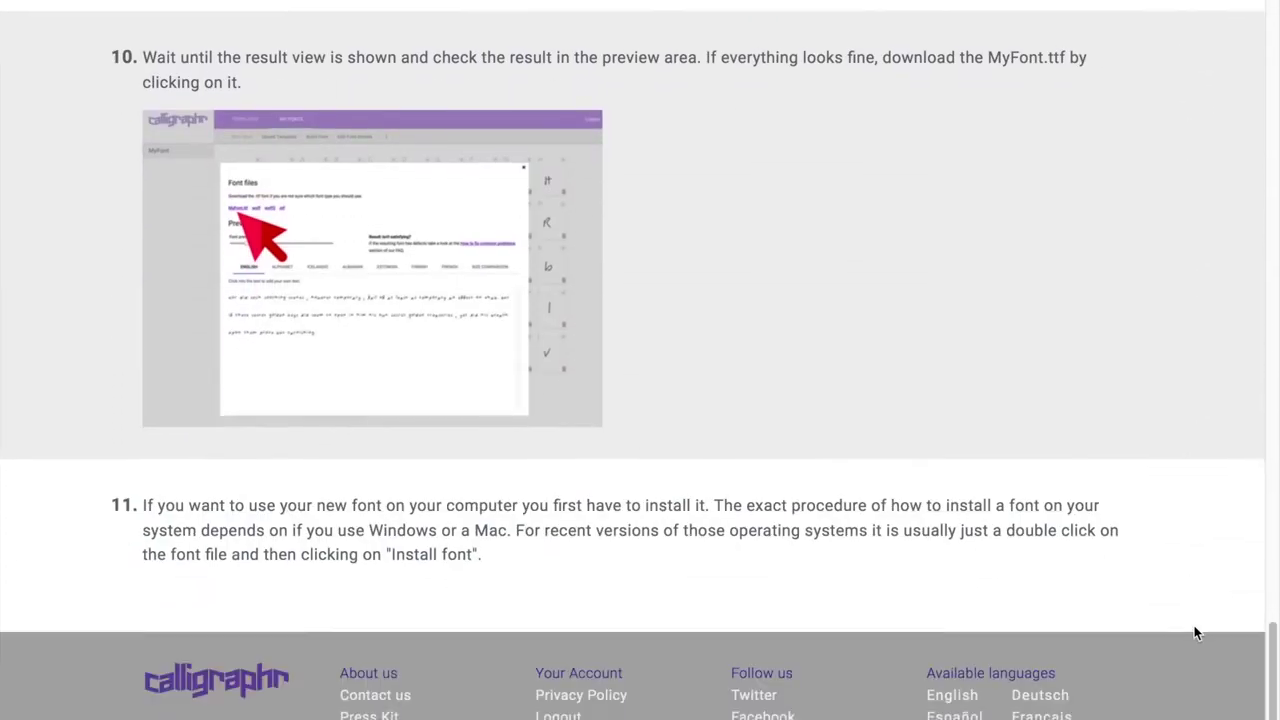
{"action": "scroll", "coordinate": [1195, 628], "scroll_direction": "up", "scroll_amount": 1}
{"action": "scroll", "coordinate": [1151, 343], "scroll_direction": "up", "scroll_amount": 20}
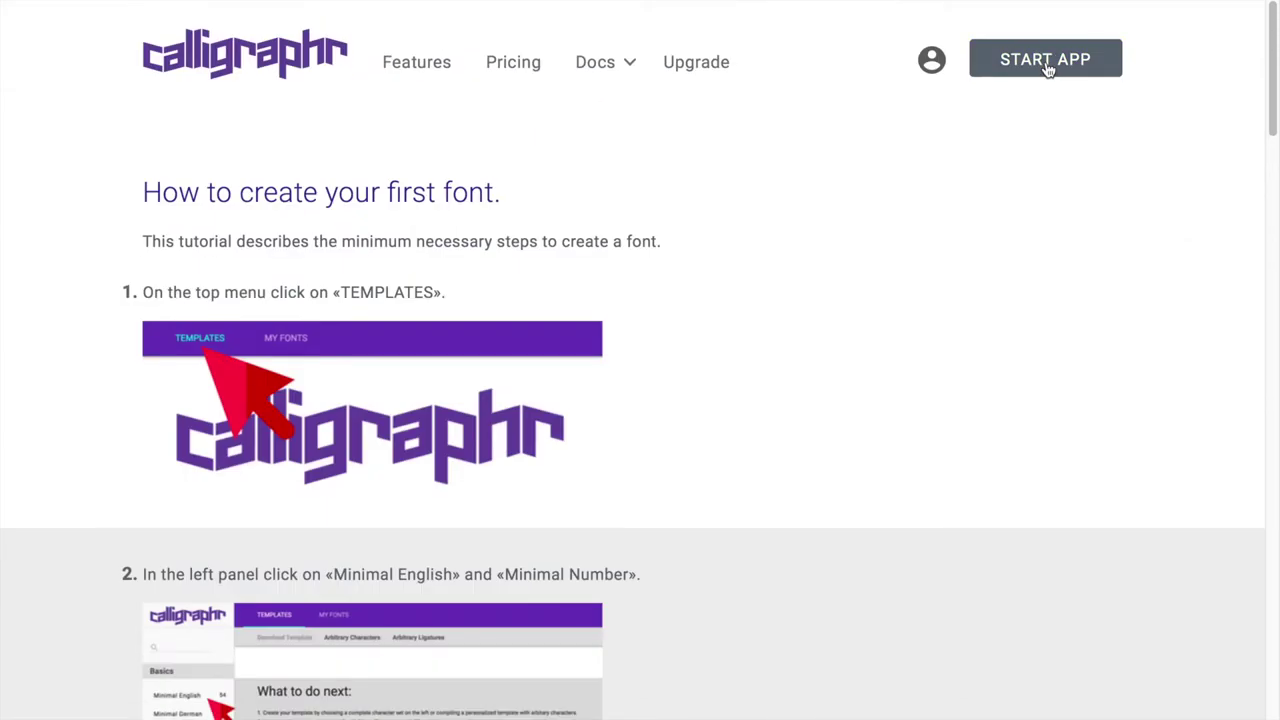
{"action": "left_click", "coordinate": [1046, 63]}
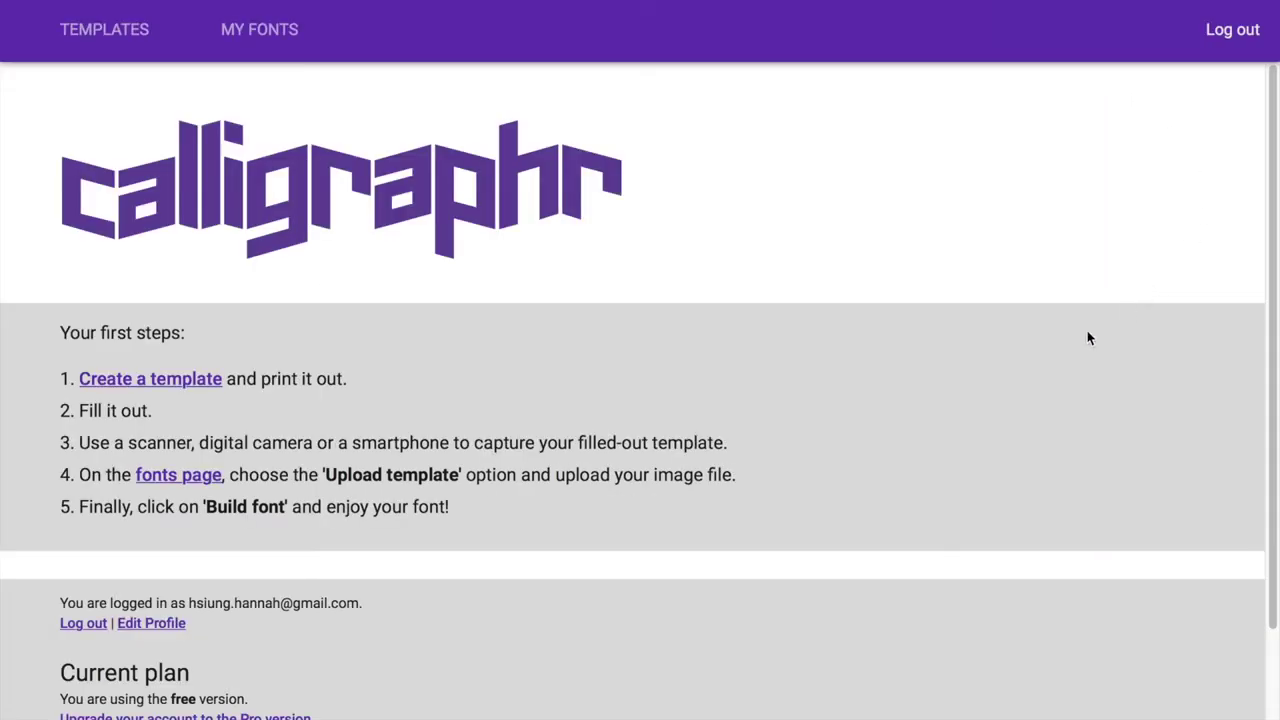
Step: Create a template with Minimal English, Minimal Numbers and Minimal Punctuation, totalling 79 characters
{"action": "scroll", "coordinate": [603, 390], "scroll_direction": "down", "scroll_amount": 1}
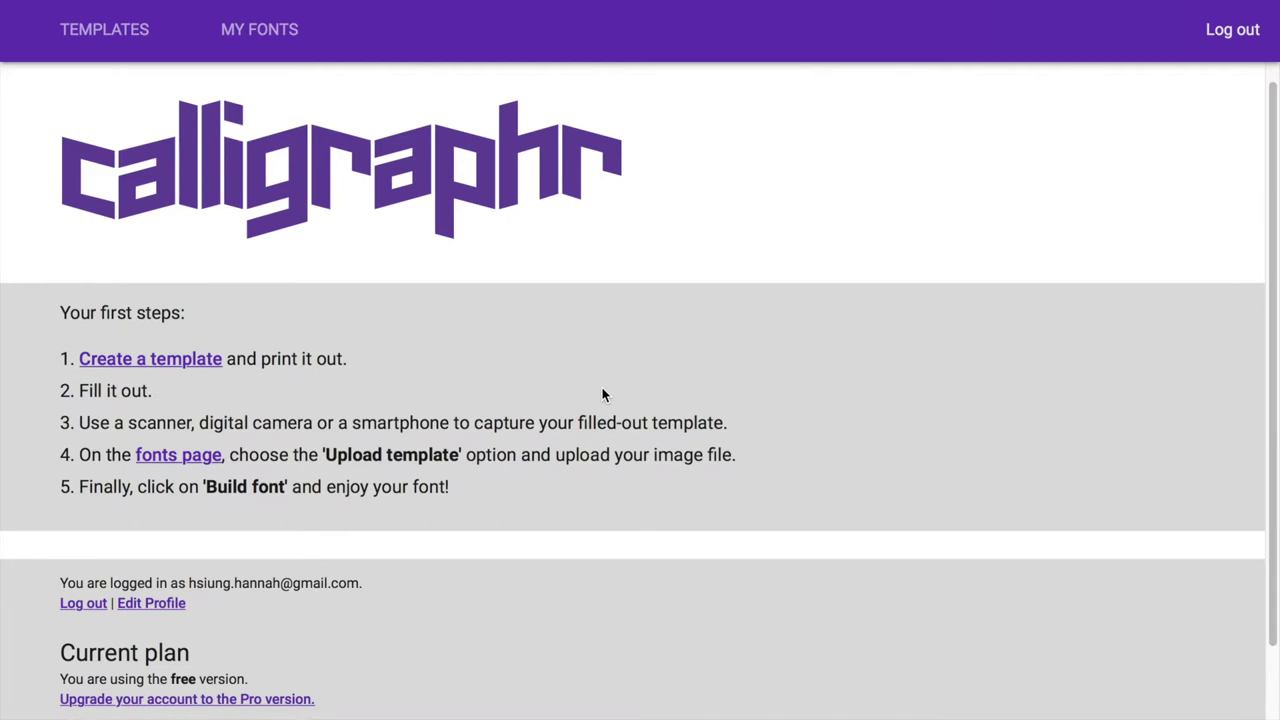
{"action": "left_click", "coordinate": [187, 362]}
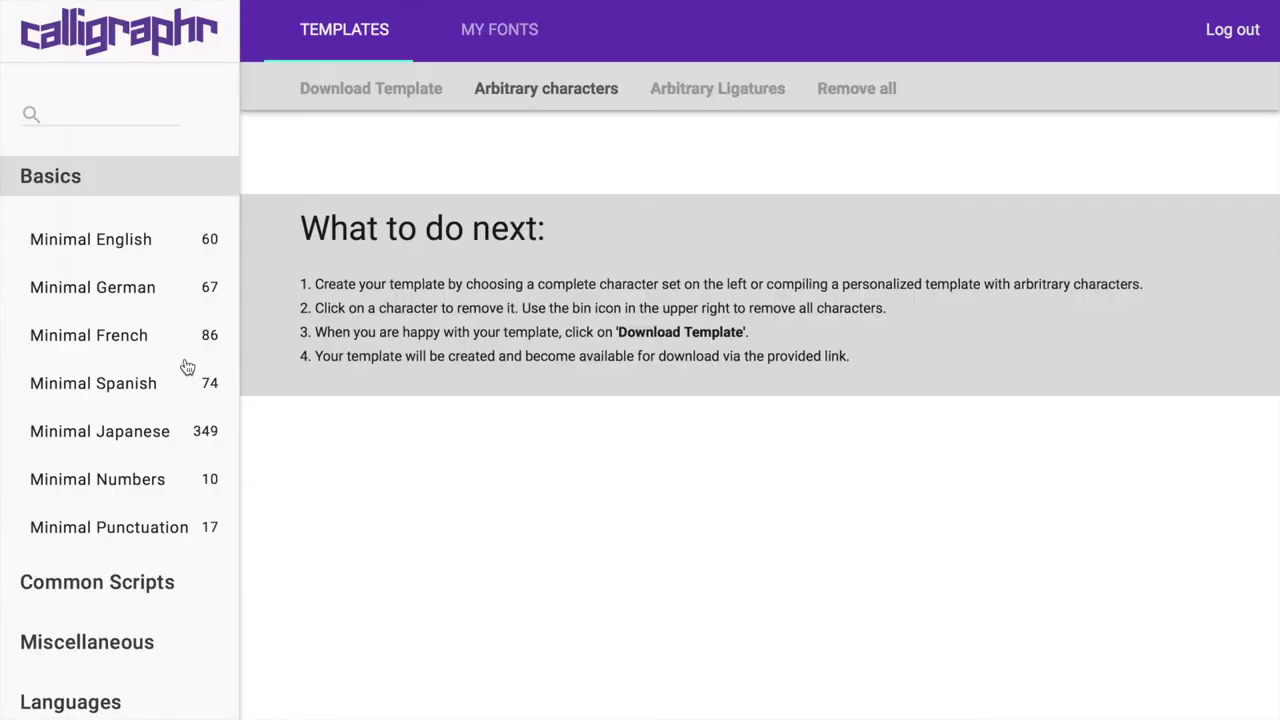
{"action": "left_click", "coordinate": [123, 246]}
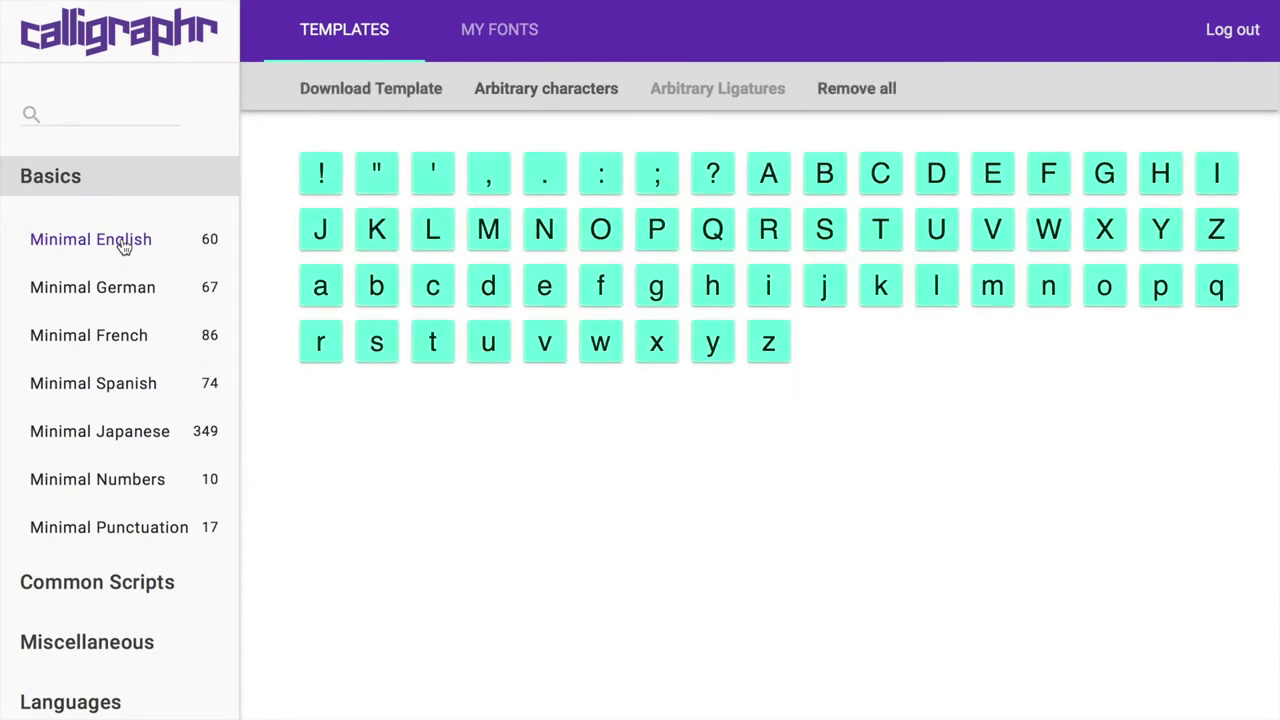
{"action": "left_click", "coordinate": [141, 485]}
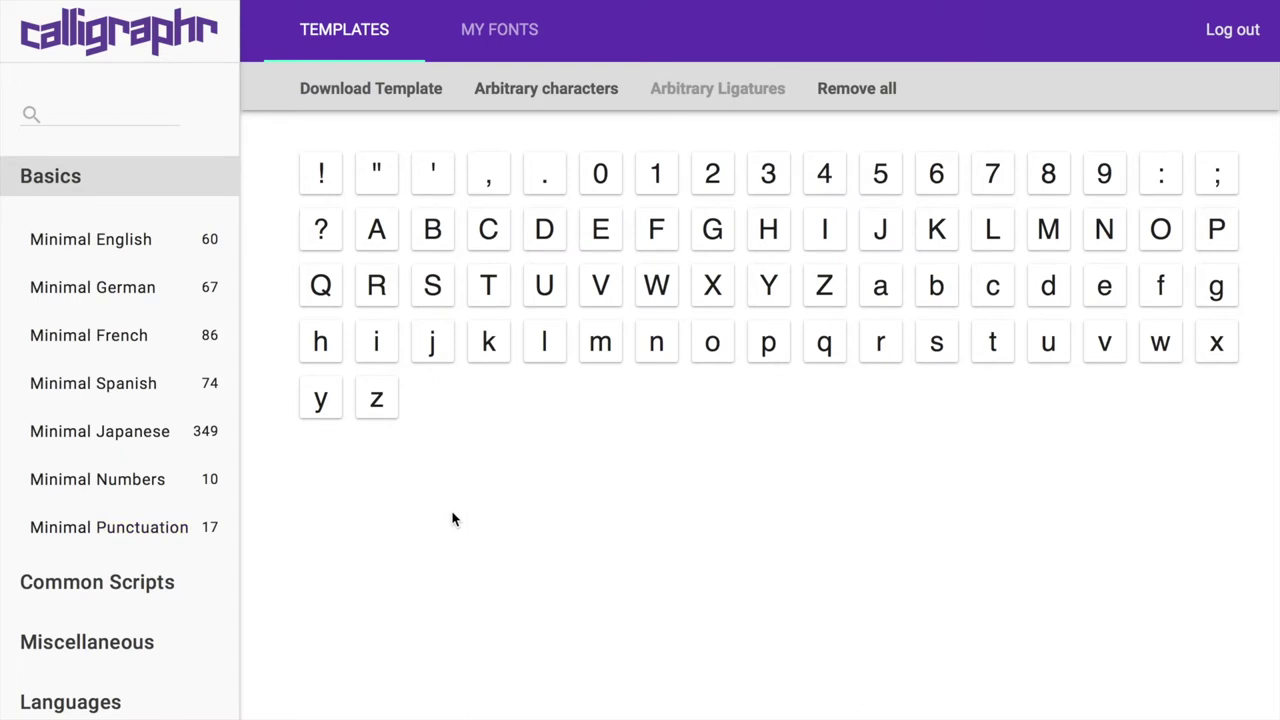
{"action": "left_click", "coordinate": [149, 529]}
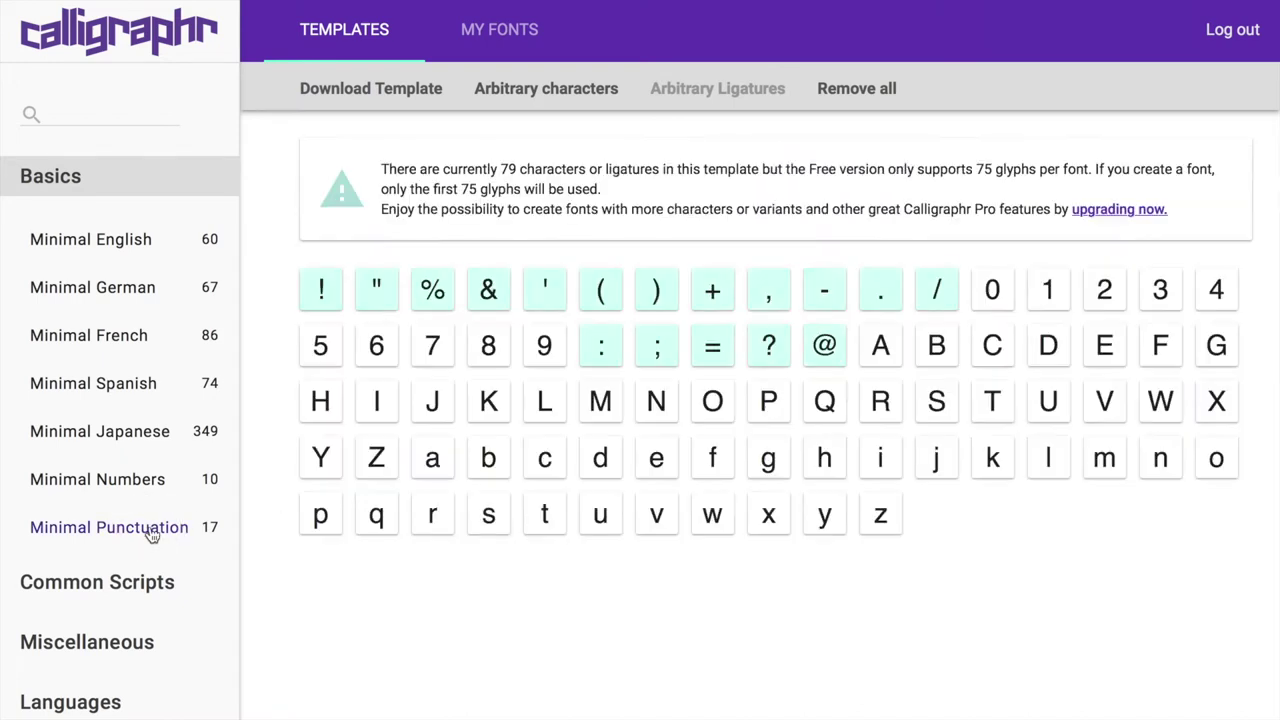
Step: Clear the template, re-add only Minimal English and Minimal Numbers, and open Download Template
{"action": "left_click", "coordinate": [876, 95]}
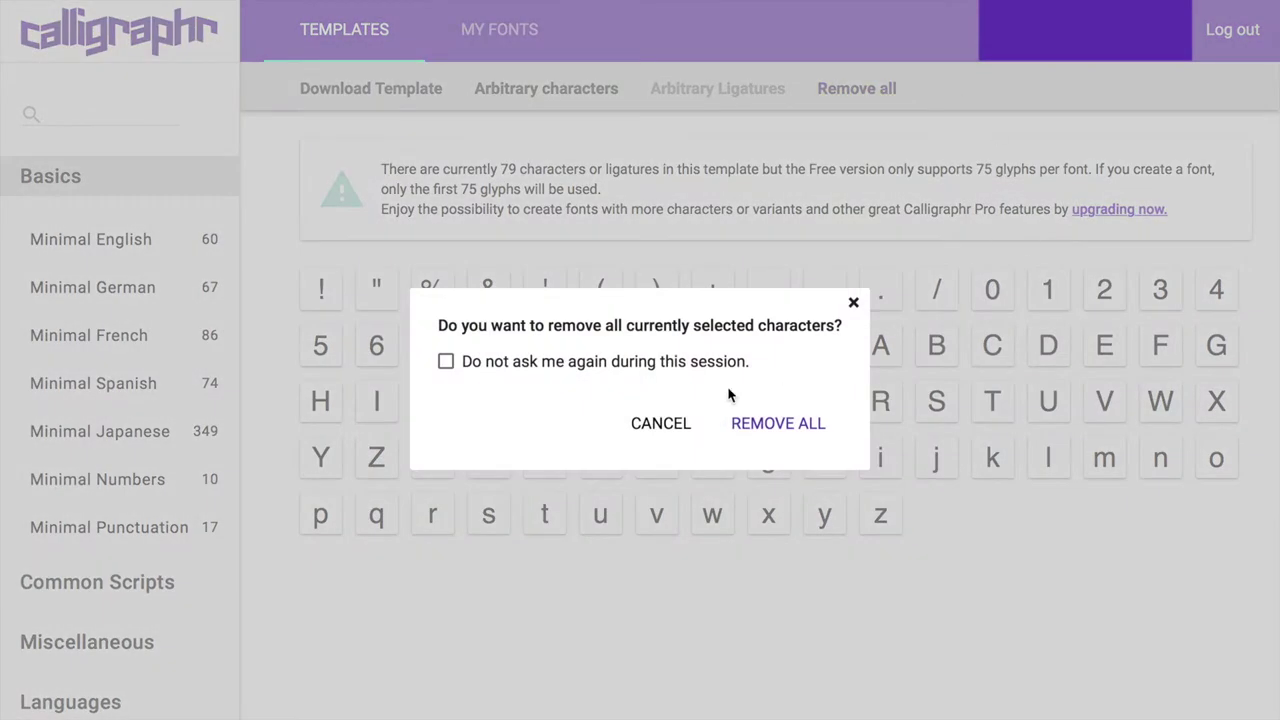
{"action": "left_click", "coordinate": [805, 427]}
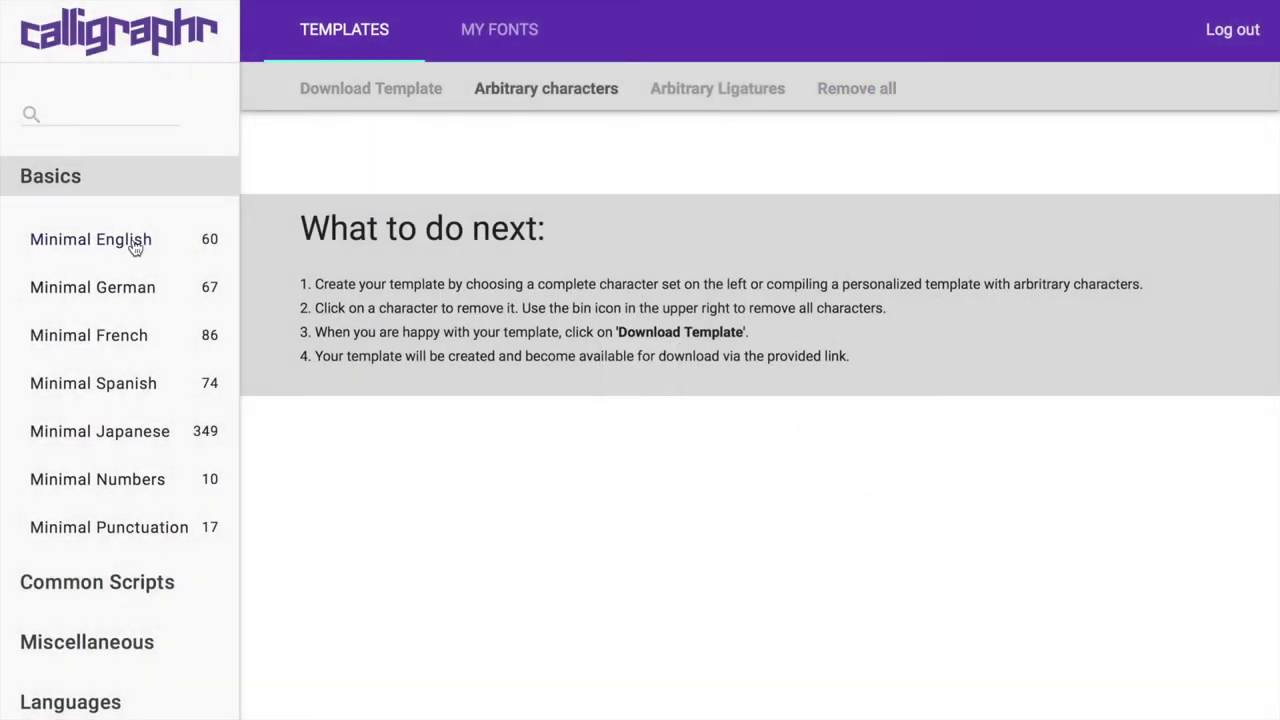
{"action": "left_click", "coordinate": [130, 249]}
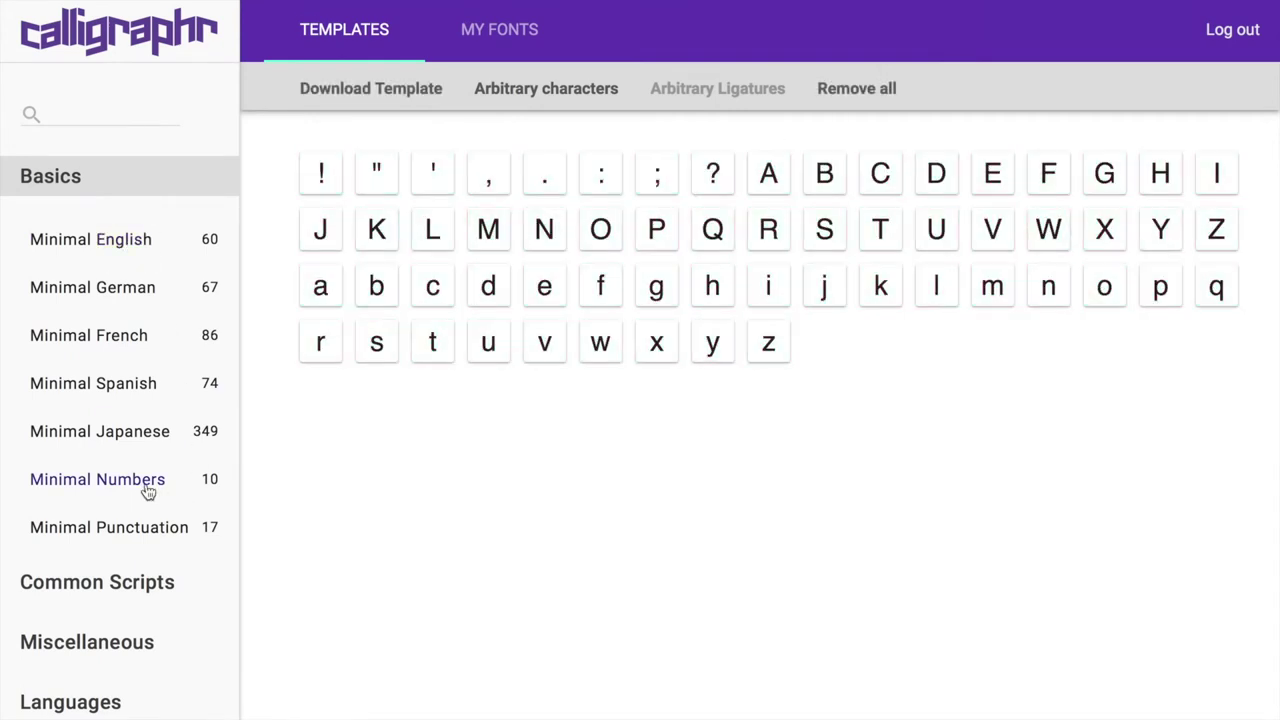
{"action": "left_click", "coordinate": [147, 484]}
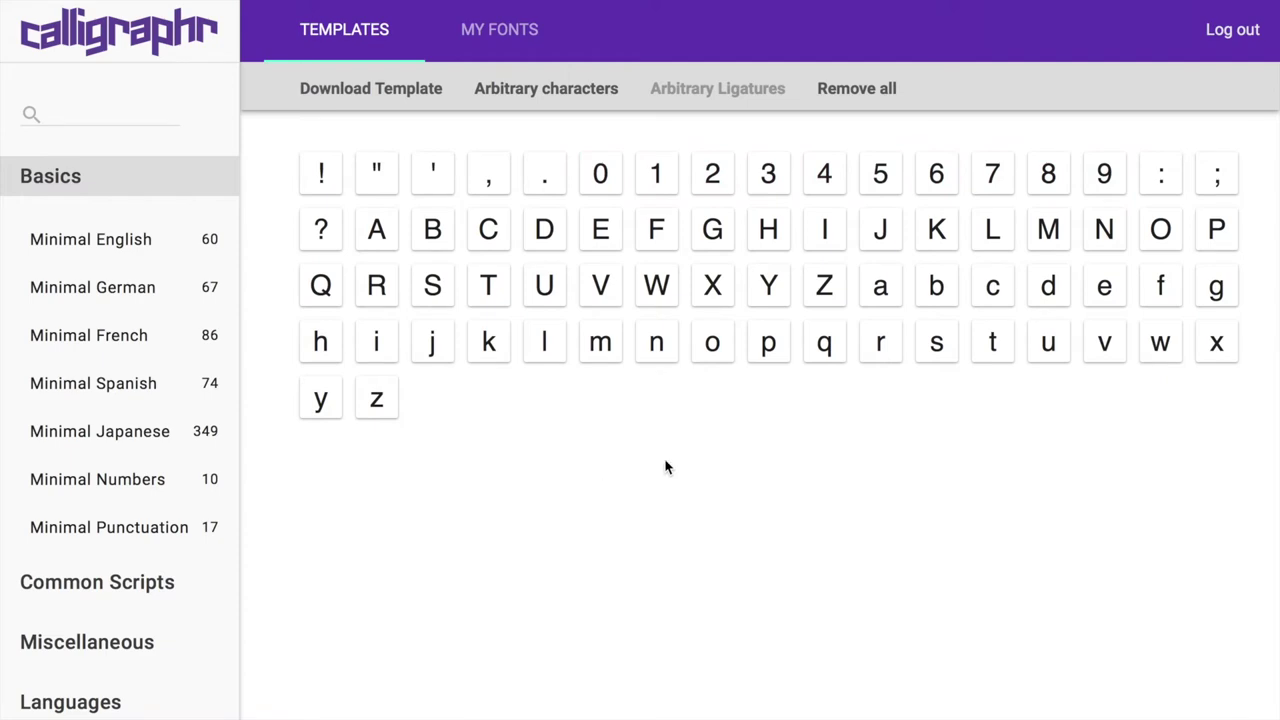
{"action": "left_click", "coordinate": [416, 106]}
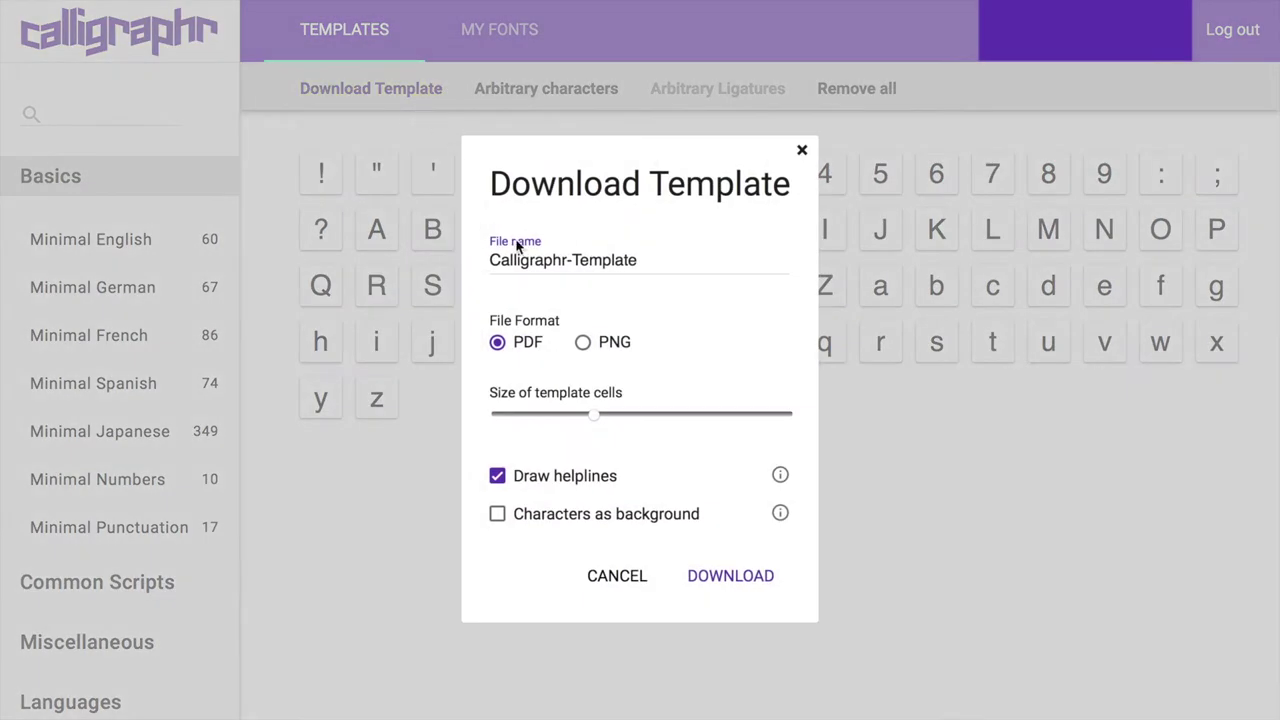
Step: Generate Calligraphr-Template.pdf, preview its character grid and QR code, then close it
{"action": "left_click", "coordinate": [748, 583]}
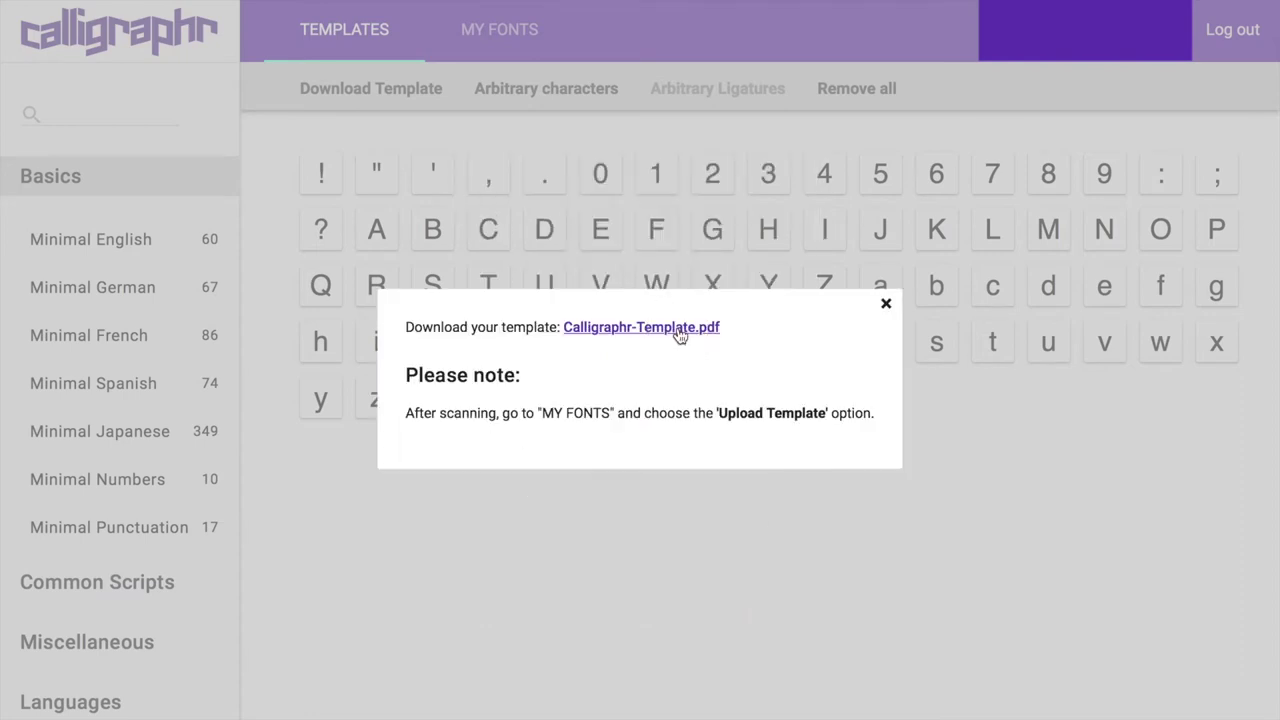
{"action": "left_click", "coordinate": [678, 335]}
{"action": "scroll", "coordinate": [914, 457], "scroll_direction": "down", "scroll_amount": 15}
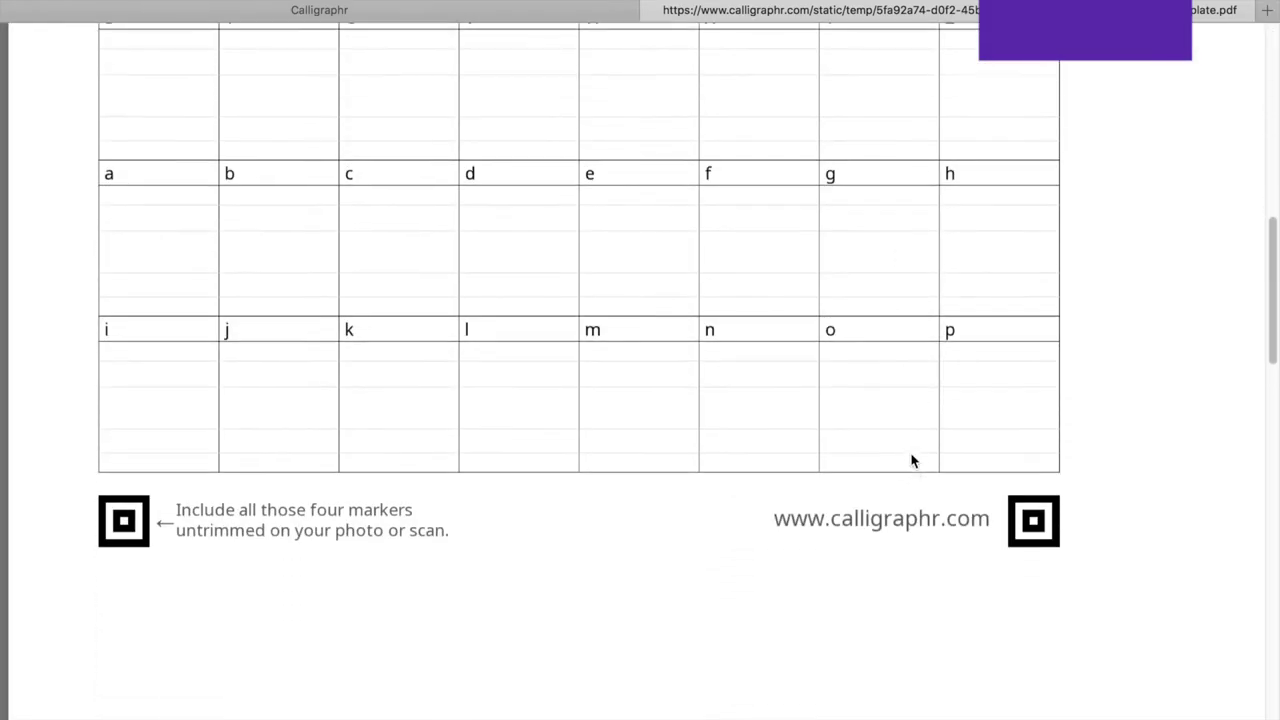
{"action": "scroll", "coordinate": [912, 460], "scroll_direction": "down", "scroll_amount": 10}
{"action": "scroll", "coordinate": [912, 460], "scroll_direction": "up", "scroll_amount": 2}
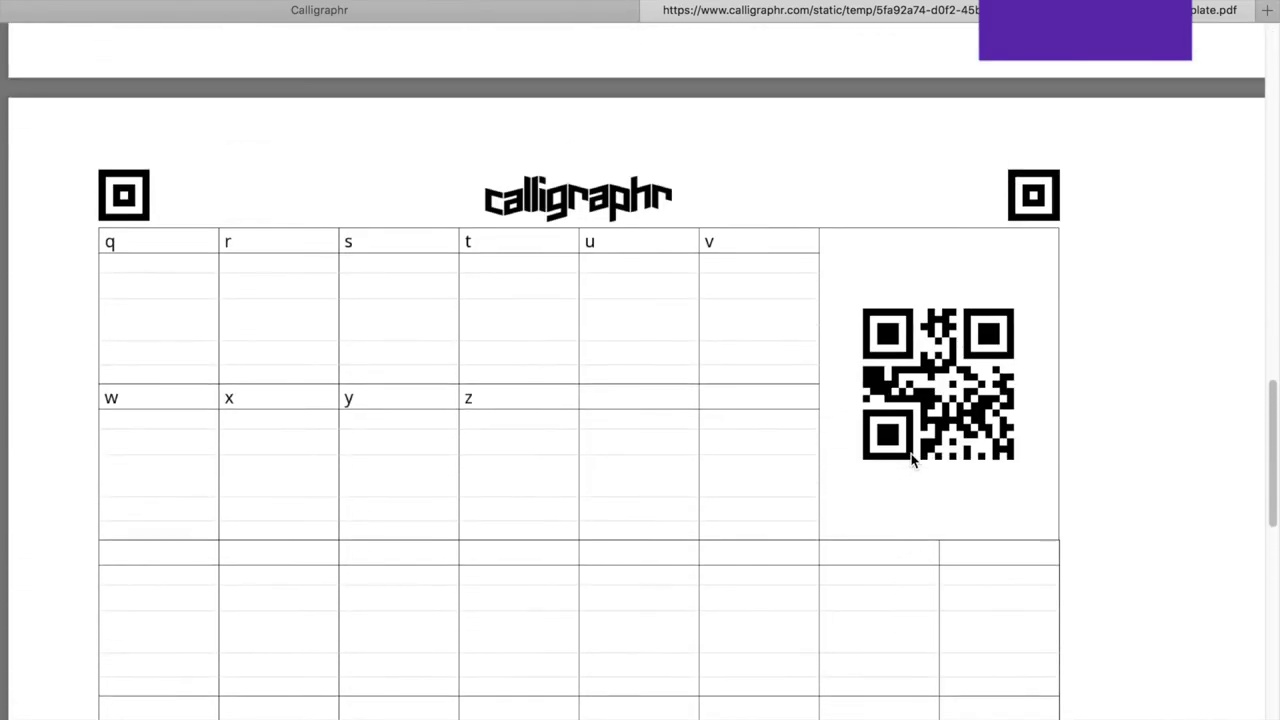
{"action": "scroll", "coordinate": [912, 460], "scroll_direction": "down", "scroll_amount": 3}
{"action": "scroll", "coordinate": [912, 460], "scroll_direction": "up", "scroll_amount": 10}
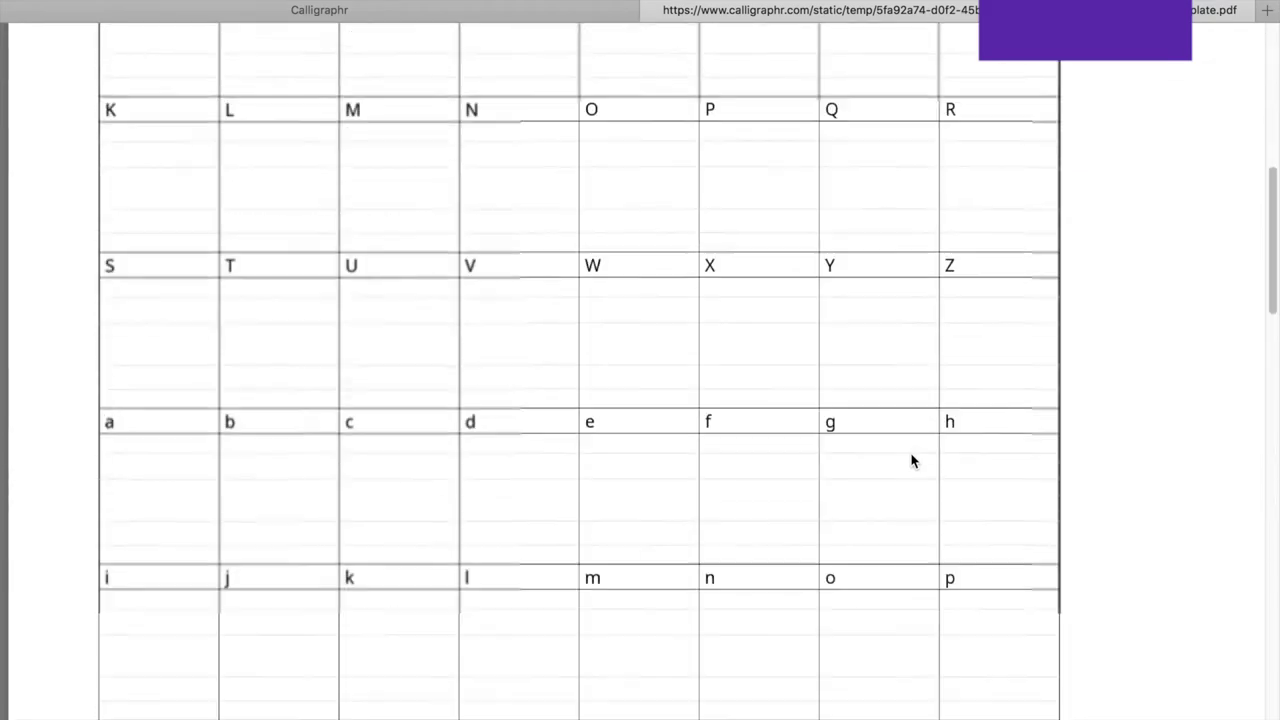
{"action": "scroll", "coordinate": [912, 460], "scroll_direction": "up", "scroll_amount": 8}
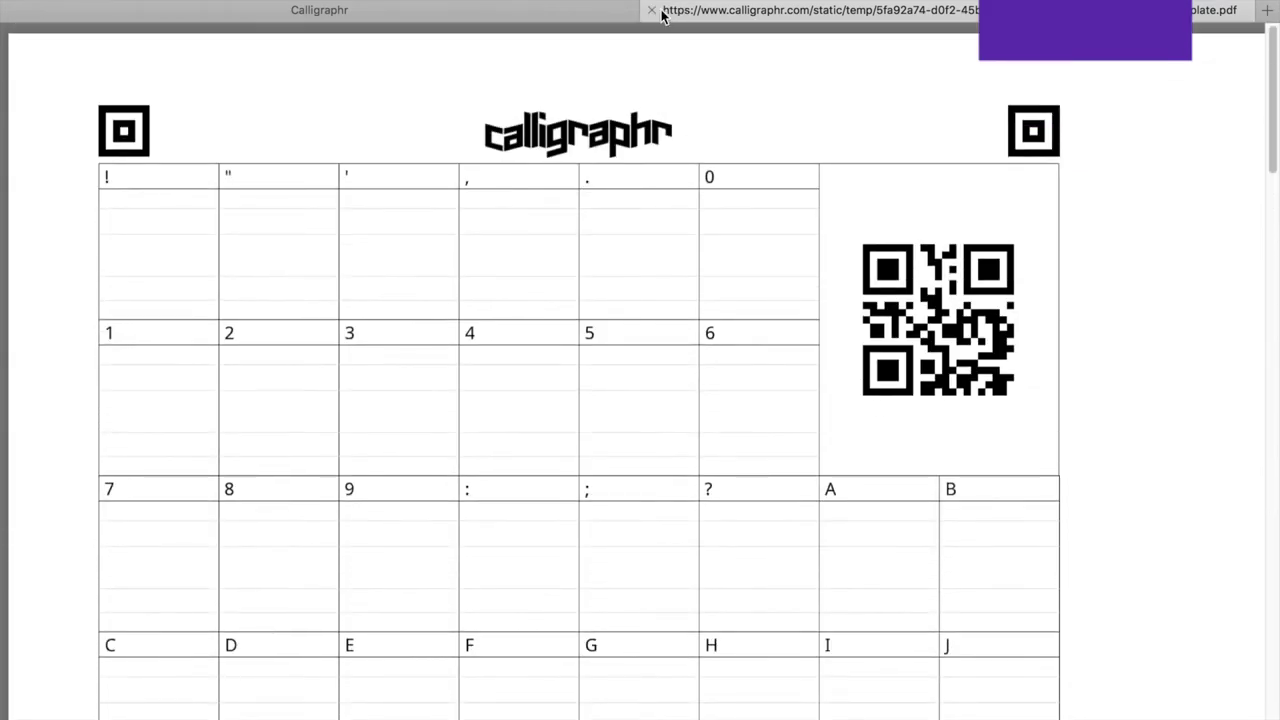
{"action": "left_click", "coordinate": [653, 11]}
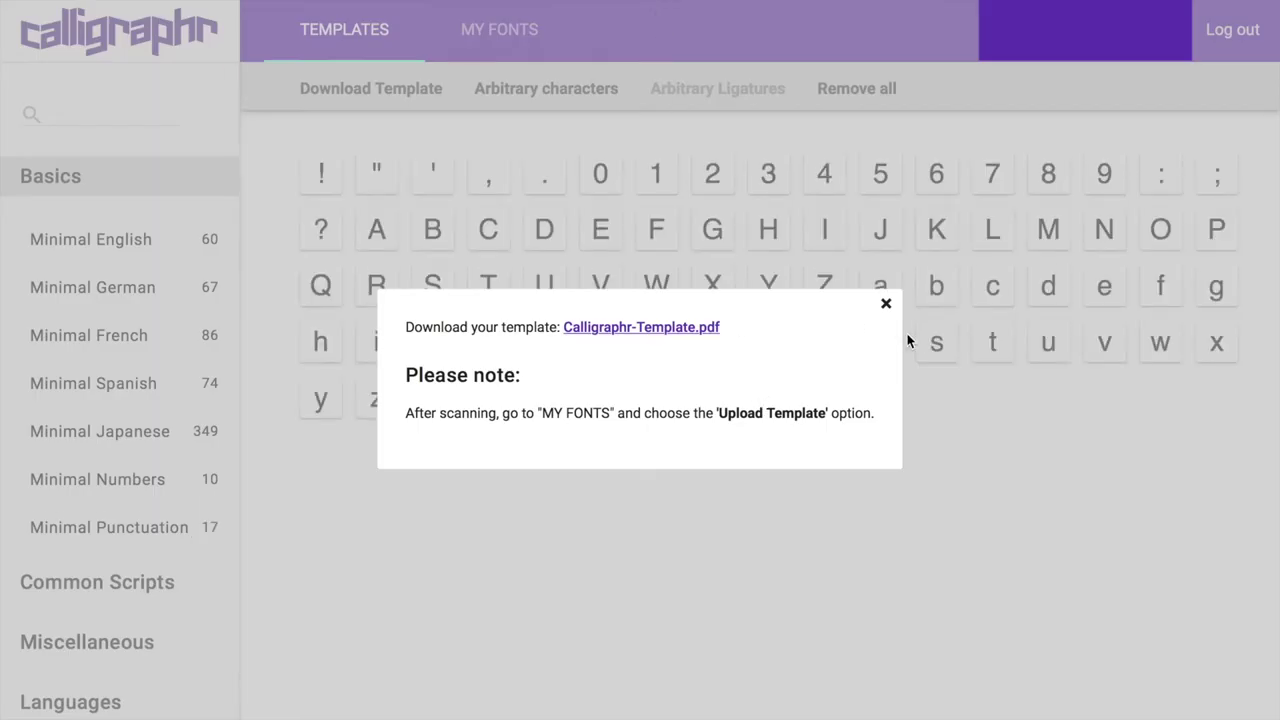
Step: Regenerate the template PDF with smaller cells, nine per row, and bring up printing
{"action": "left_click", "coordinate": [886, 306]}
{"action": "left_click", "coordinate": [371, 90]}
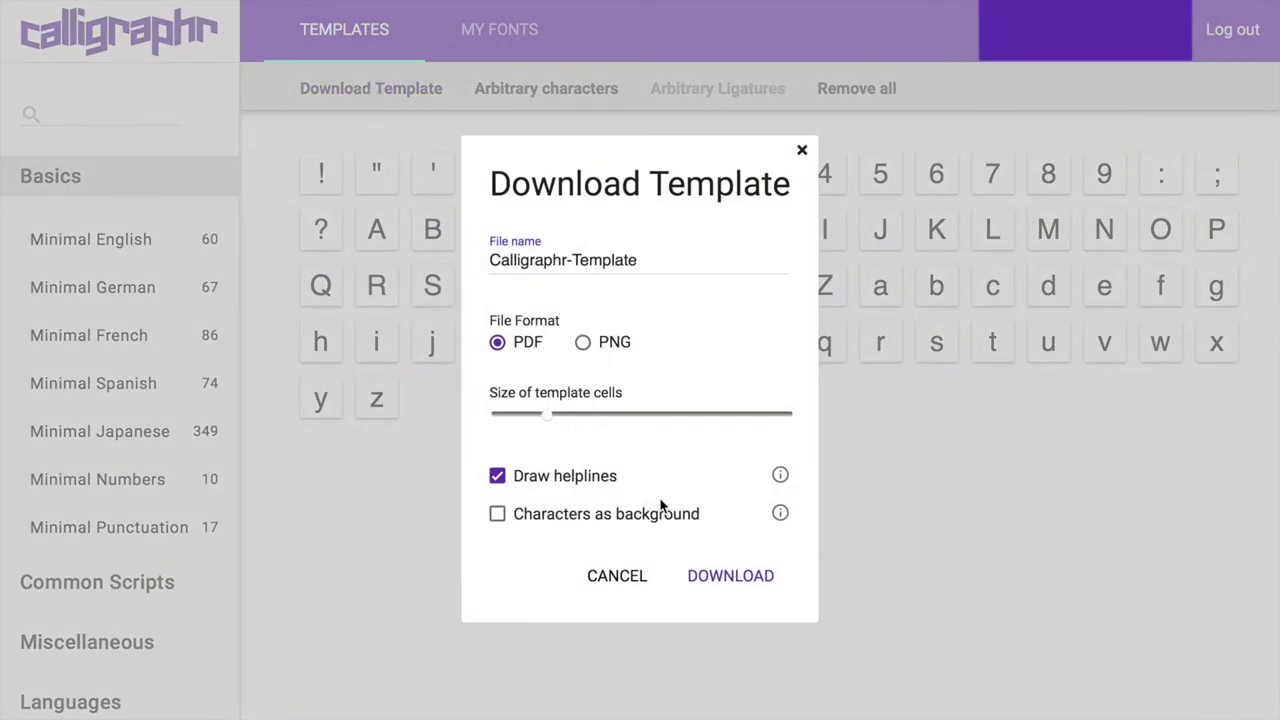
{"action": "left_click", "coordinate": [757, 583]}
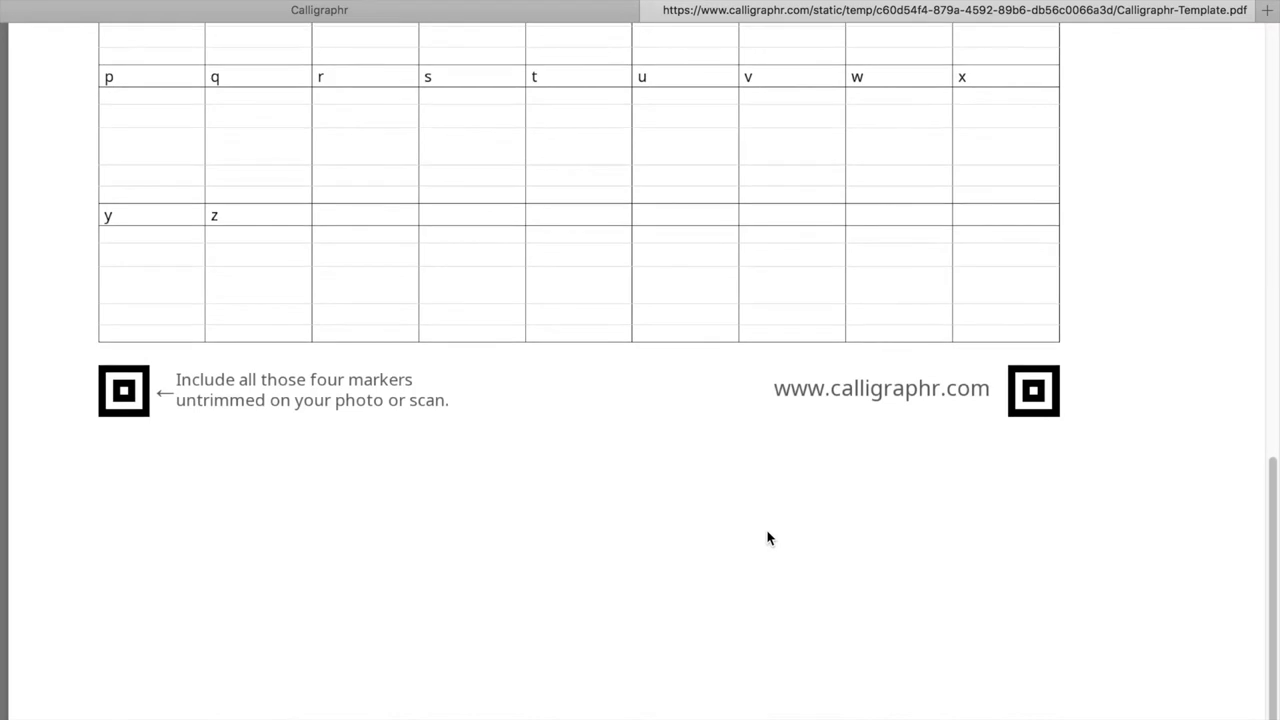
{"action": "scroll", "coordinate": [767, 537], "scroll_direction": "up", "scroll_amount": 10}
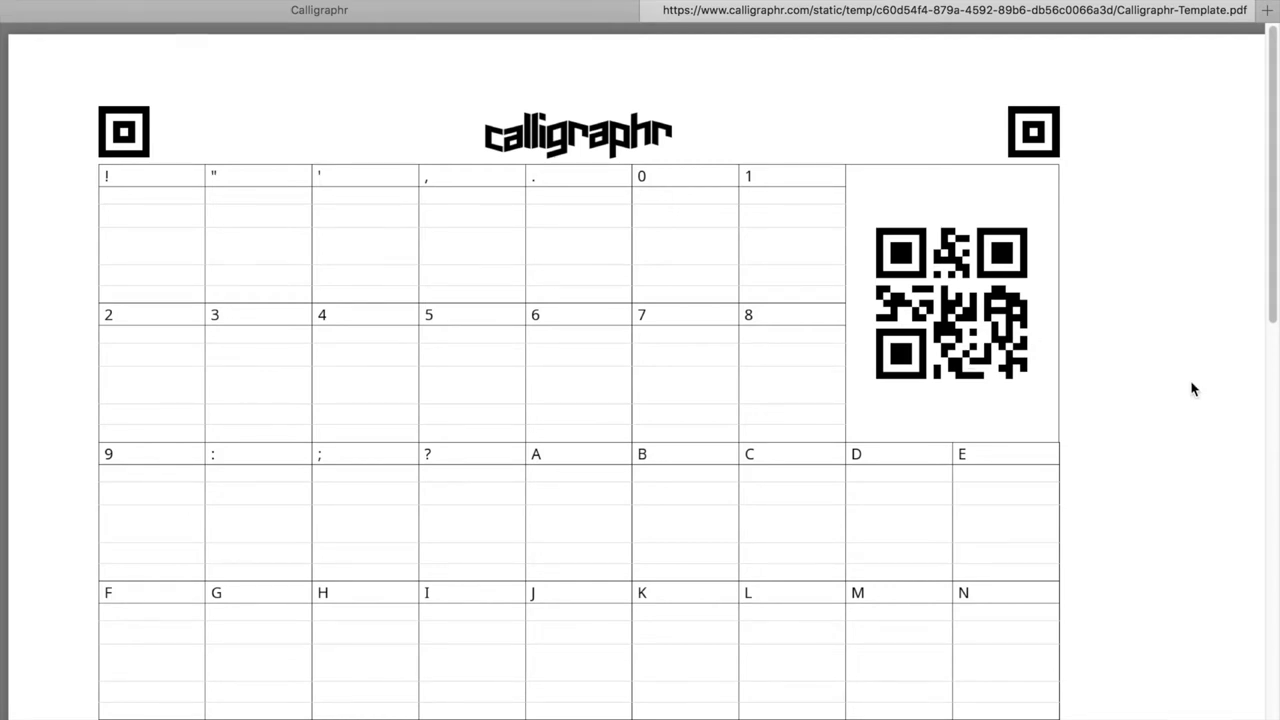
{"action": "key", "text": "super+p"}
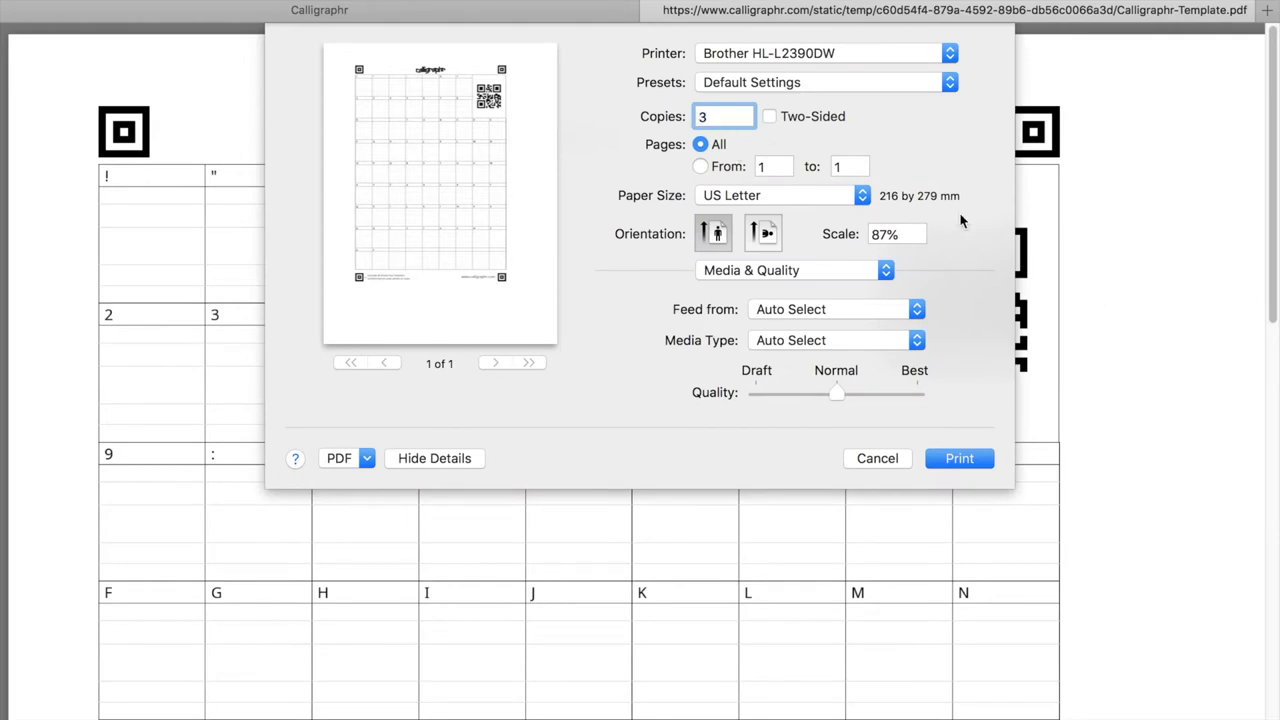
Step: Save the template to the Desktop as a PDF named Calligraphr
{"action": "left_click", "coordinate": [959, 458]}
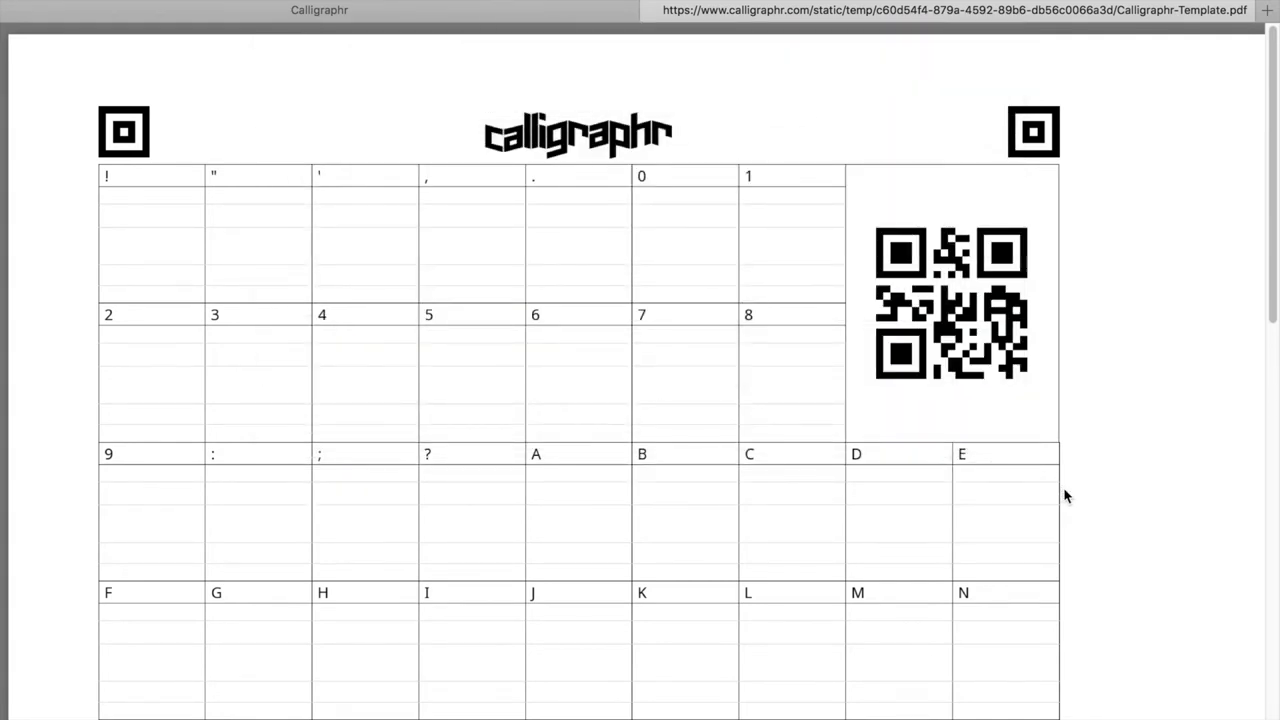
{"action": "key", "text": "super+p"}
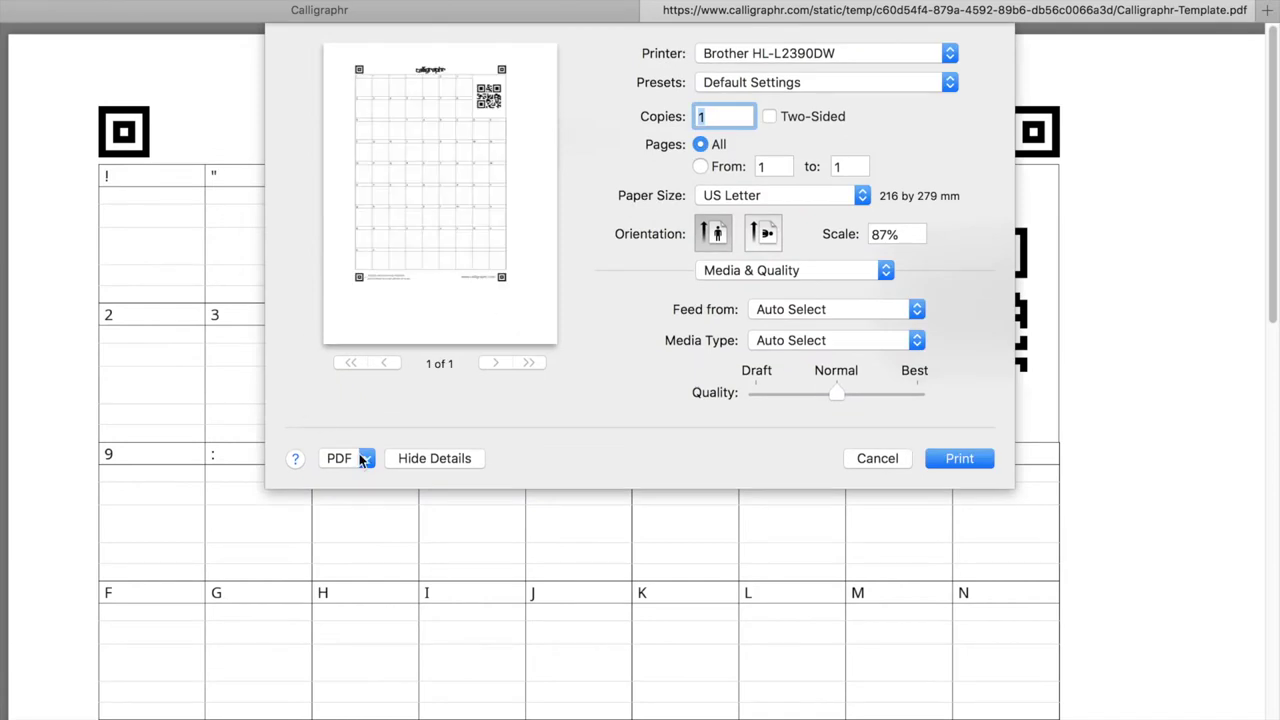
{"action": "left_click", "coordinate": [363, 458]}
{"action": "left_click", "coordinate": [392, 498]}
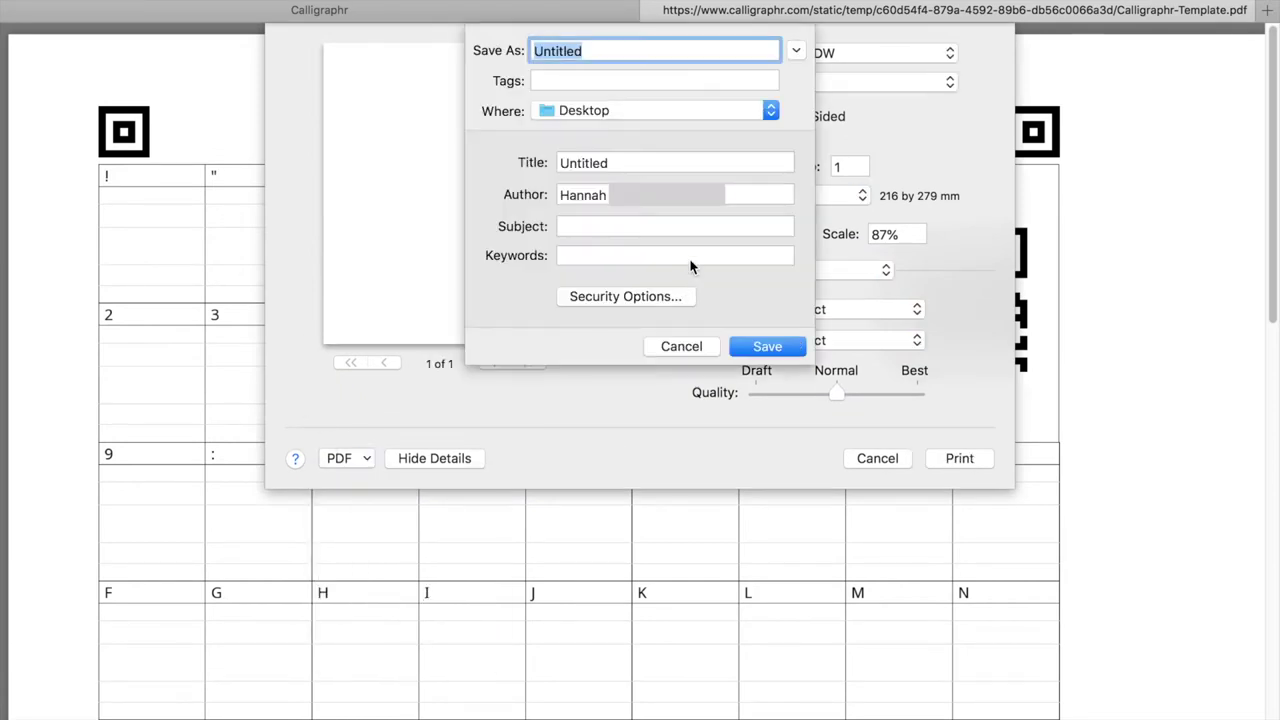
{"action": "key", "text": "BackSpace"}
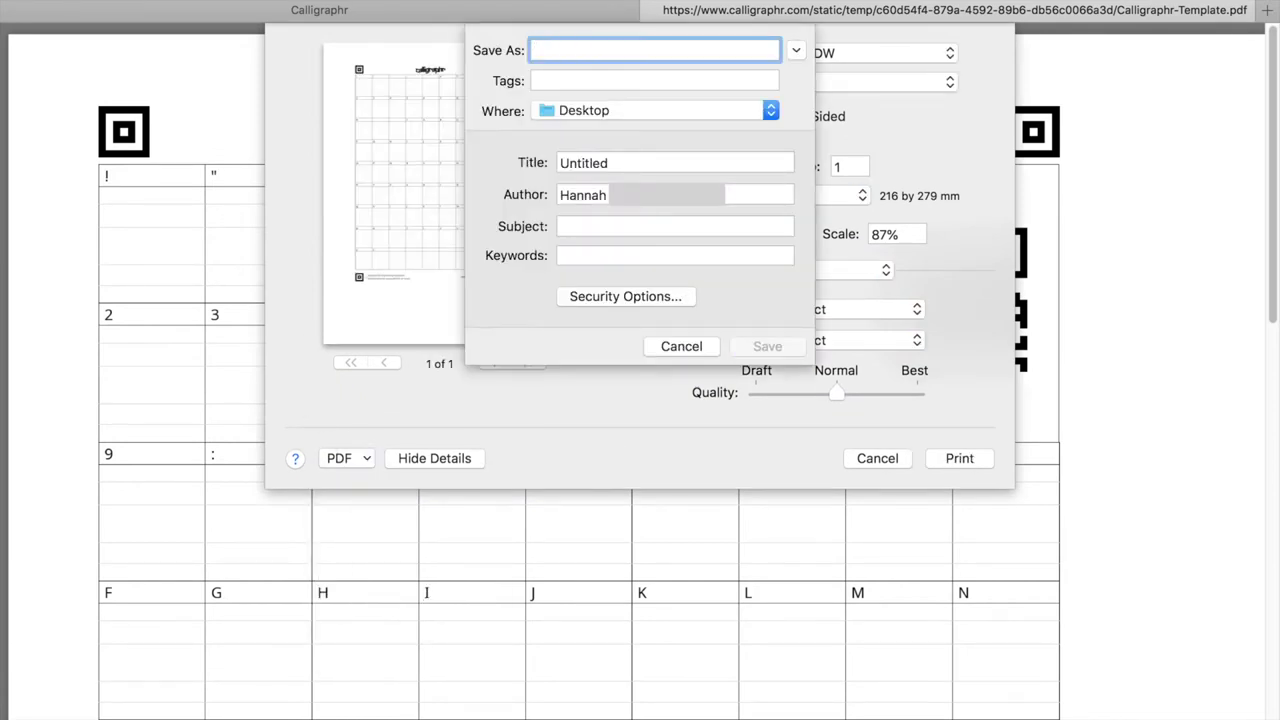
{"action": "type", "text": "Calligraphr"}
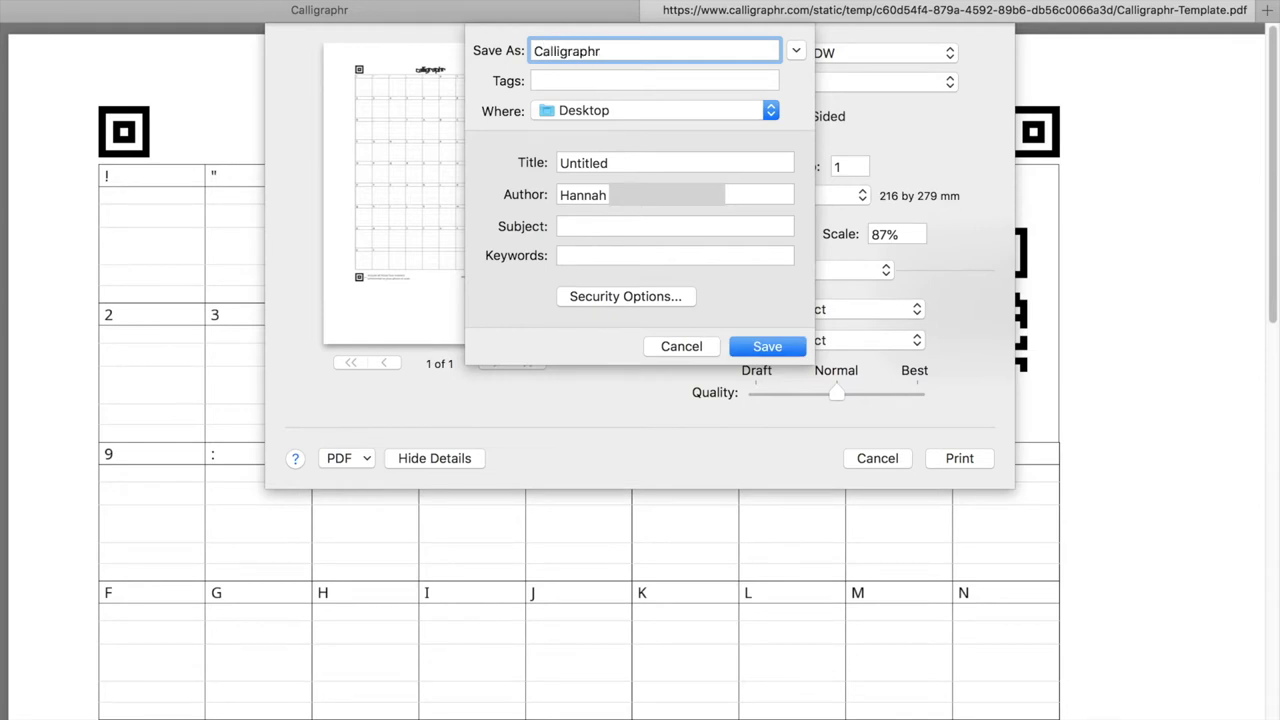
{"action": "key", "text": "Return"}
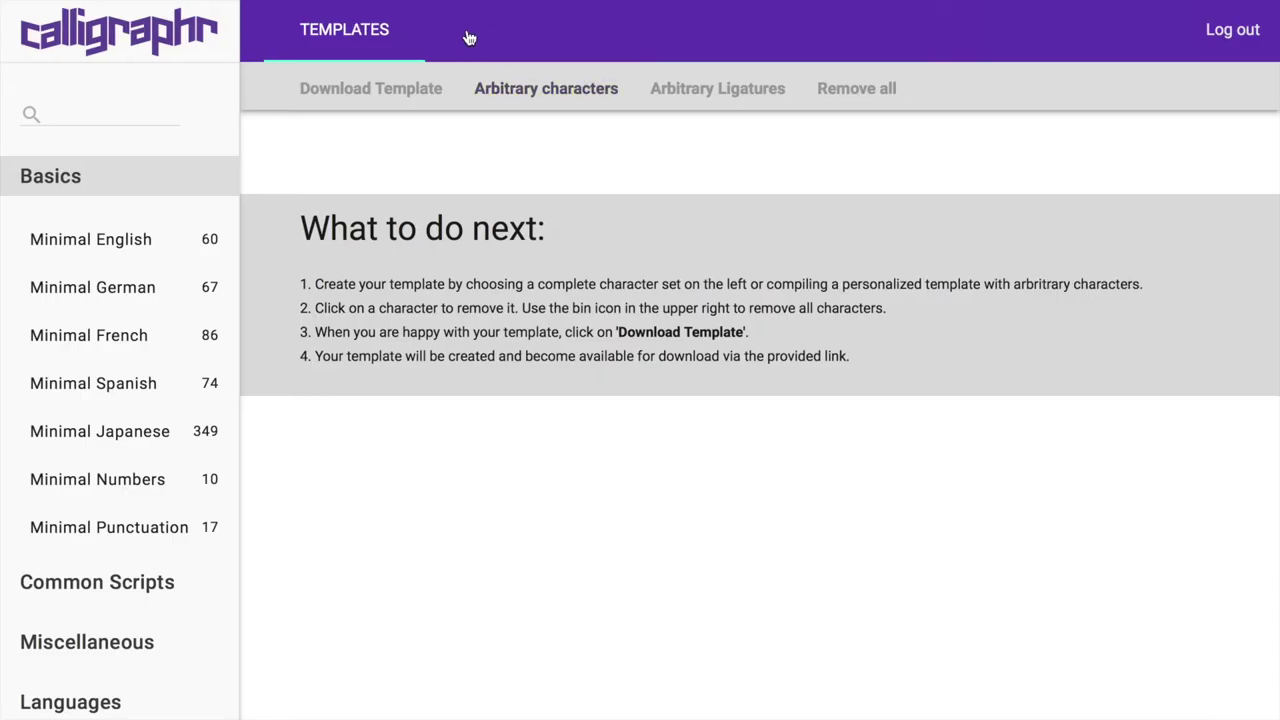
Step: Upload the scanned template PDF and add its 70 found glyphs to the font MyFont
{"action": "left_click", "coordinate": [474, 40]}
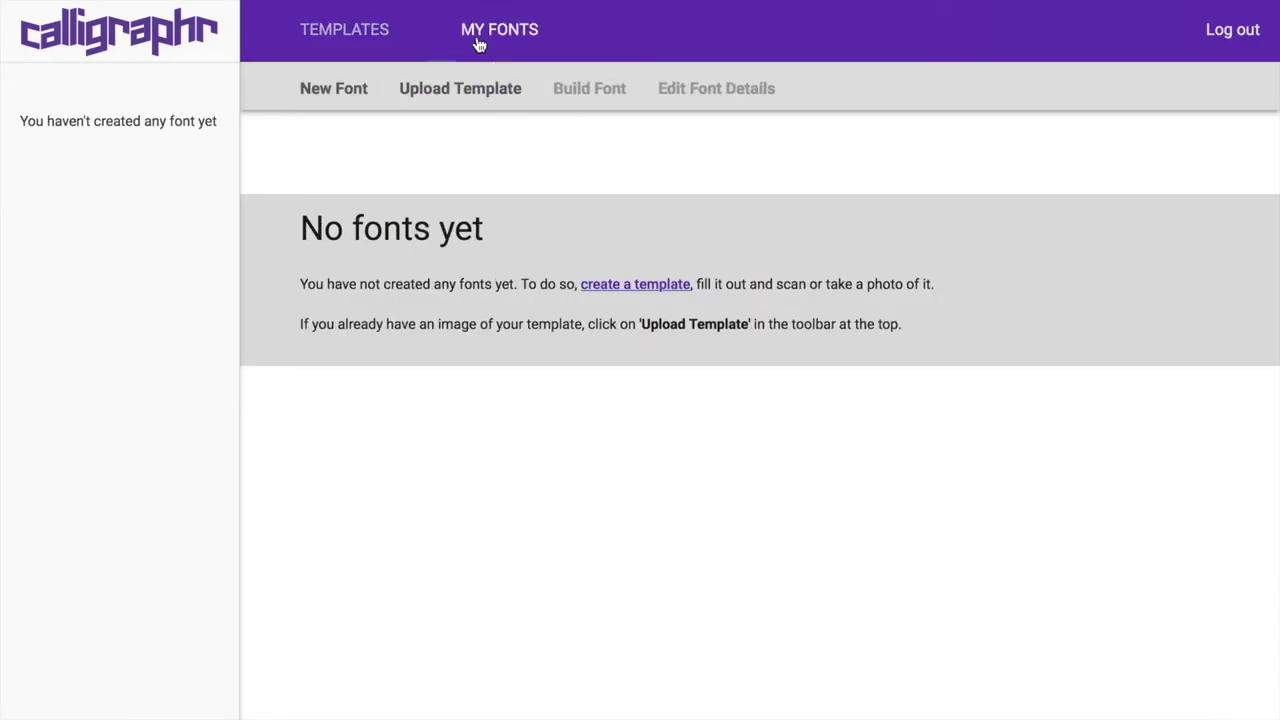
{"action": "left_click", "coordinate": [443, 90]}
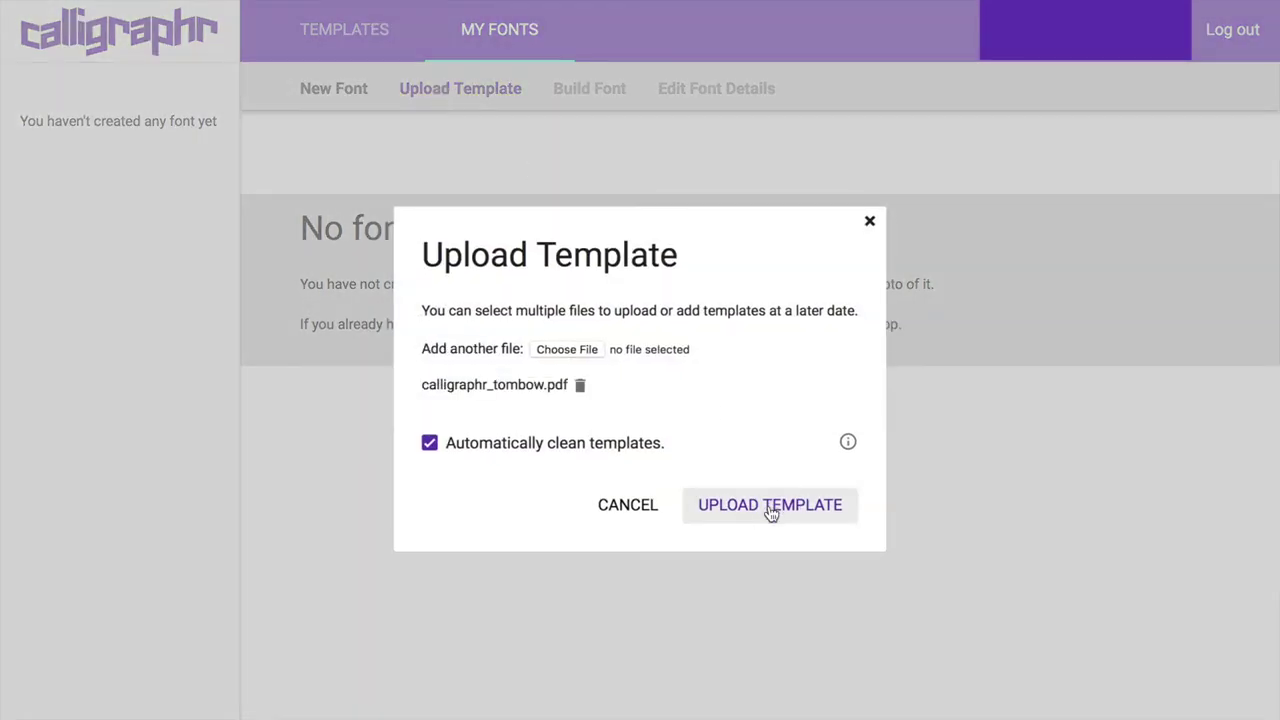
{"action": "left_click", "coordinate": [769, 507]}
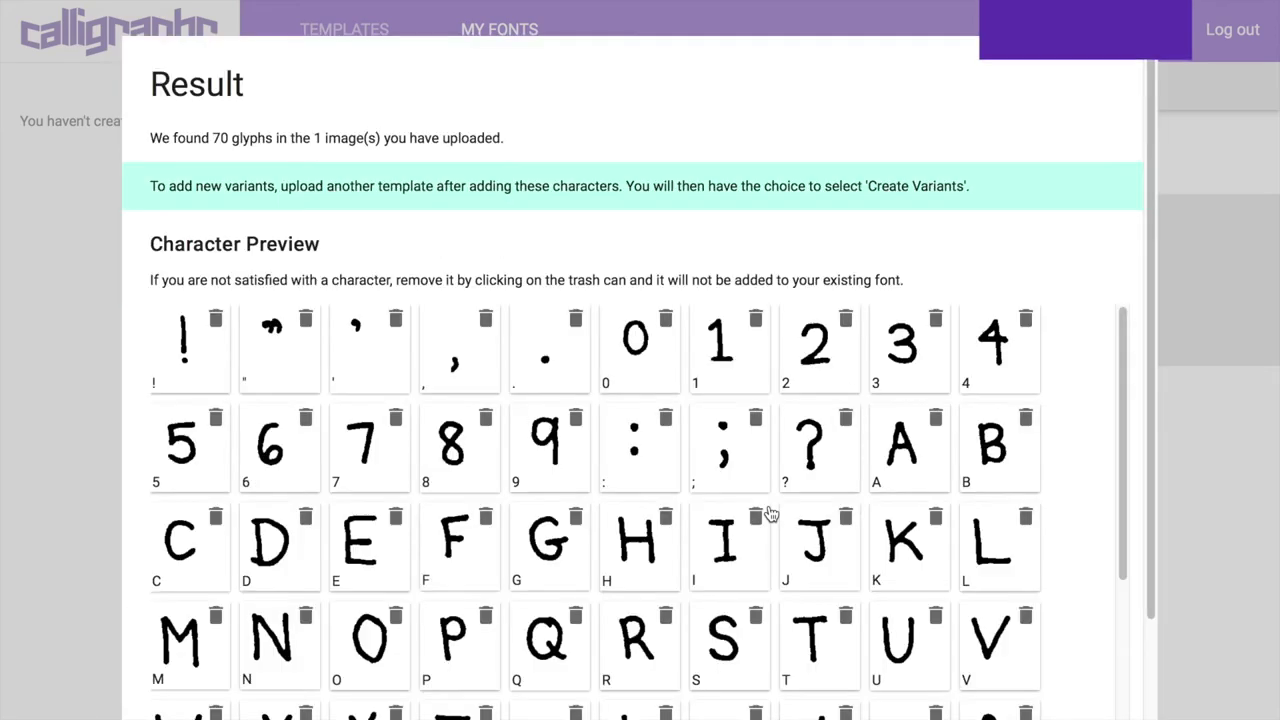
{"action": "scroll", "coordinate": [1080, 545], "scroll_direction": "down", "scroll_amount": 2}
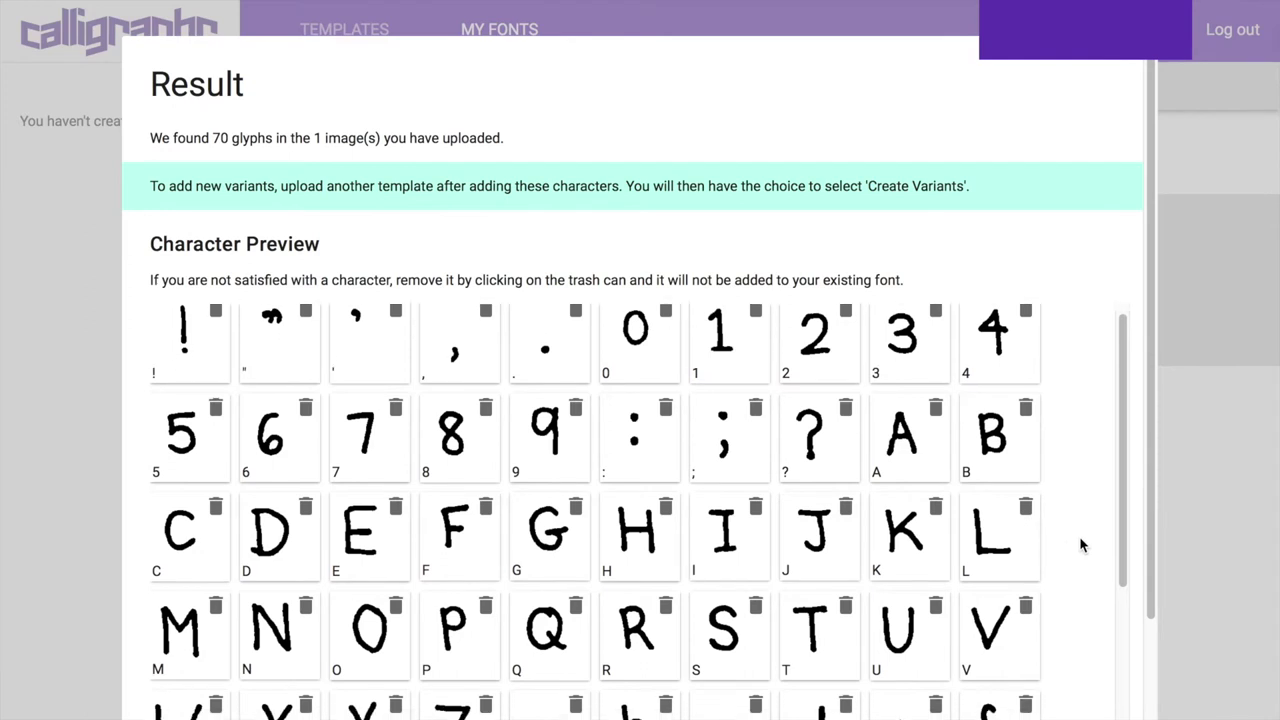
{"action": "scroll", "coordinate": [1080, 545], "scroll_direction": "down", "scroll_amount": 3}
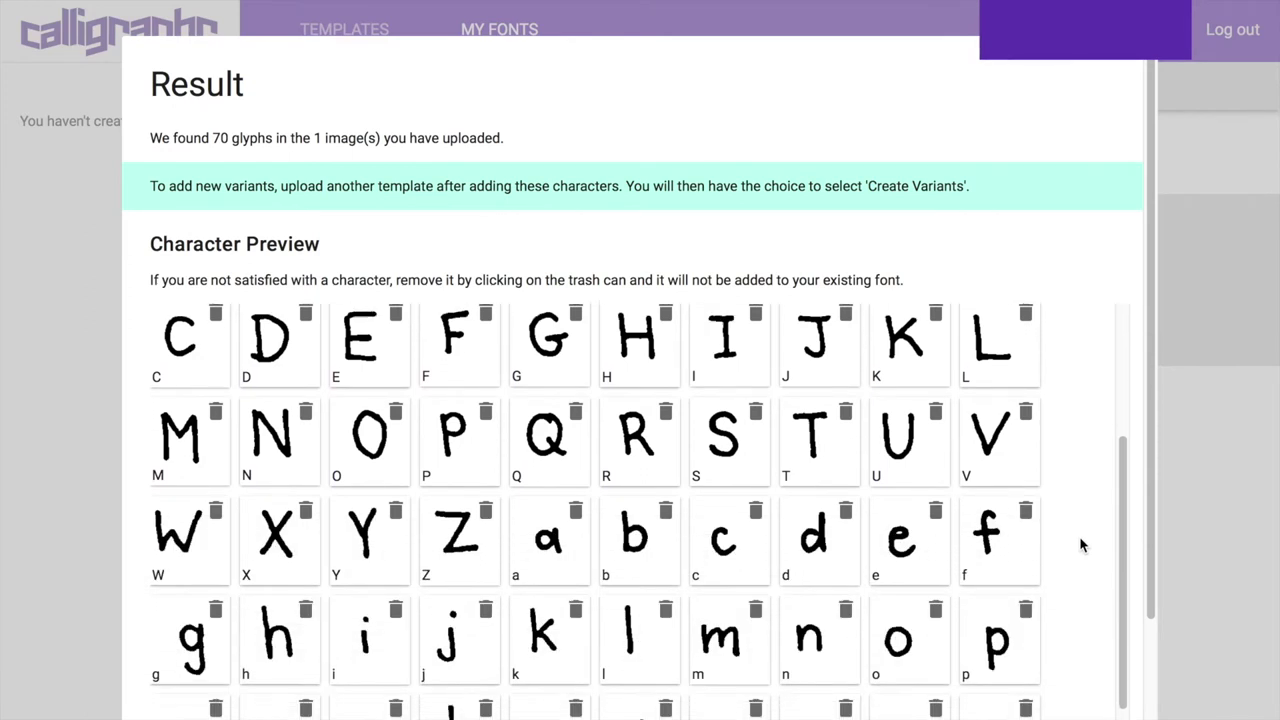
{"action": "scroll", "coordinate": [1080, 545], "scroll_direction": "down", "scroll_amount": 1}
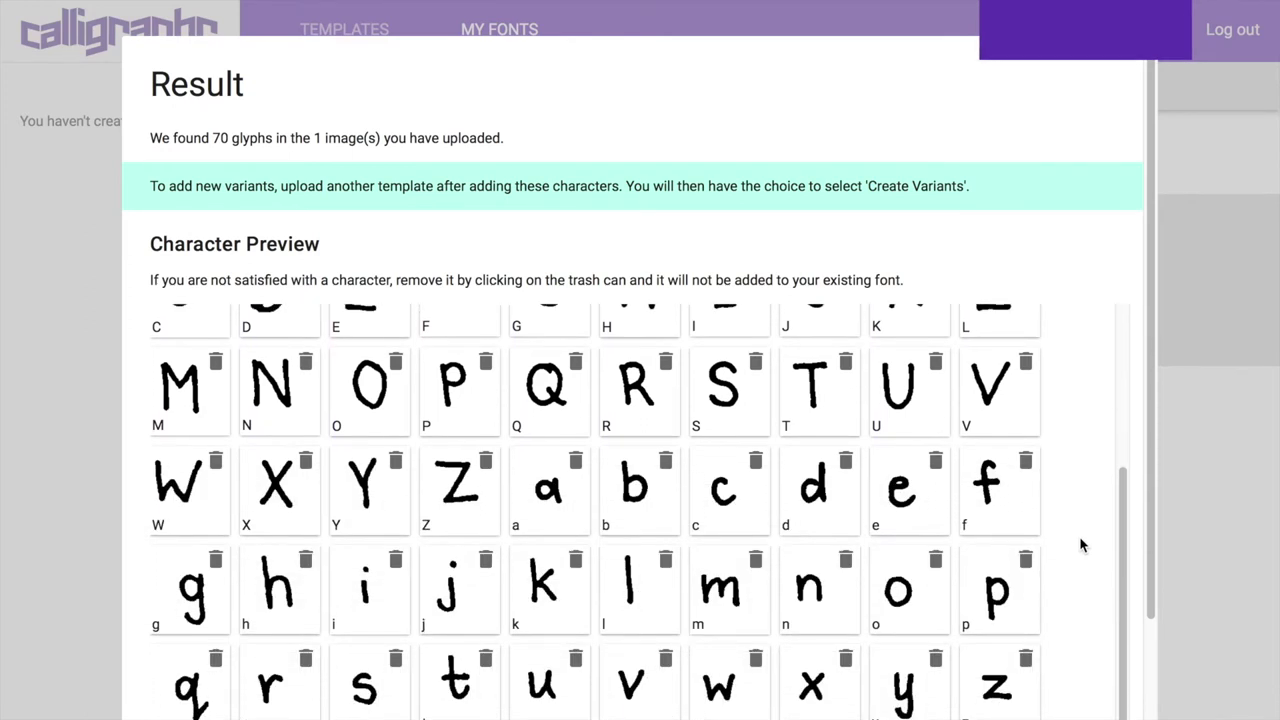
{"action": "scroll", "coordinate": [1080, 545], "scroll_direction": "up", "scroll_amount": 6}
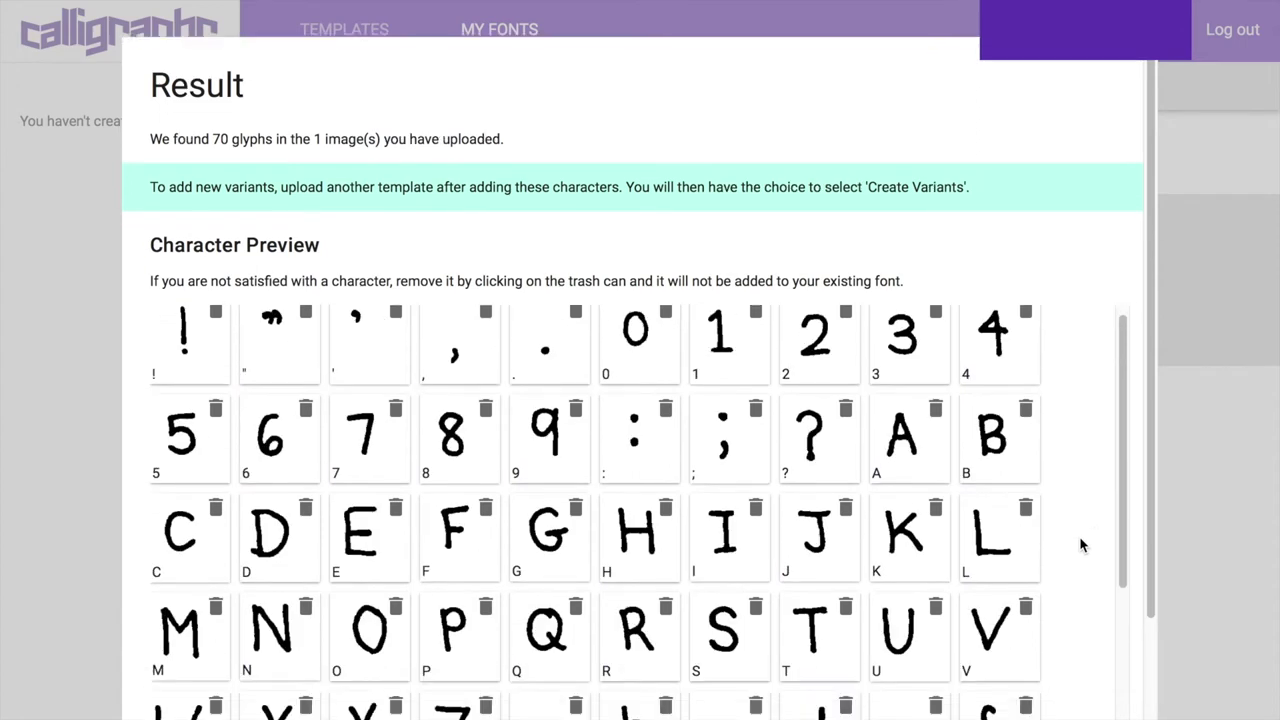
{"action": "scroll", "coordinate": [1135, 235], "scroll_direction": "down", "scroll_amount": 2}
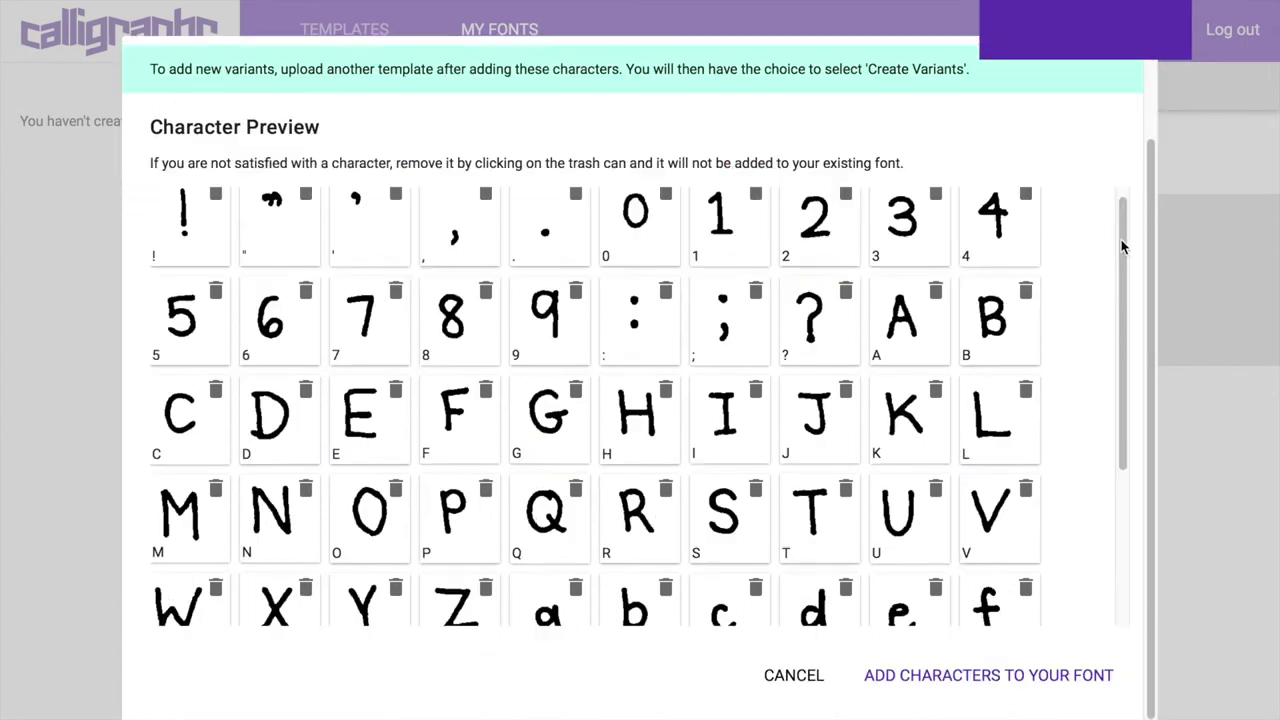
{"action": "left_click", "coordinate": [996, 679]}
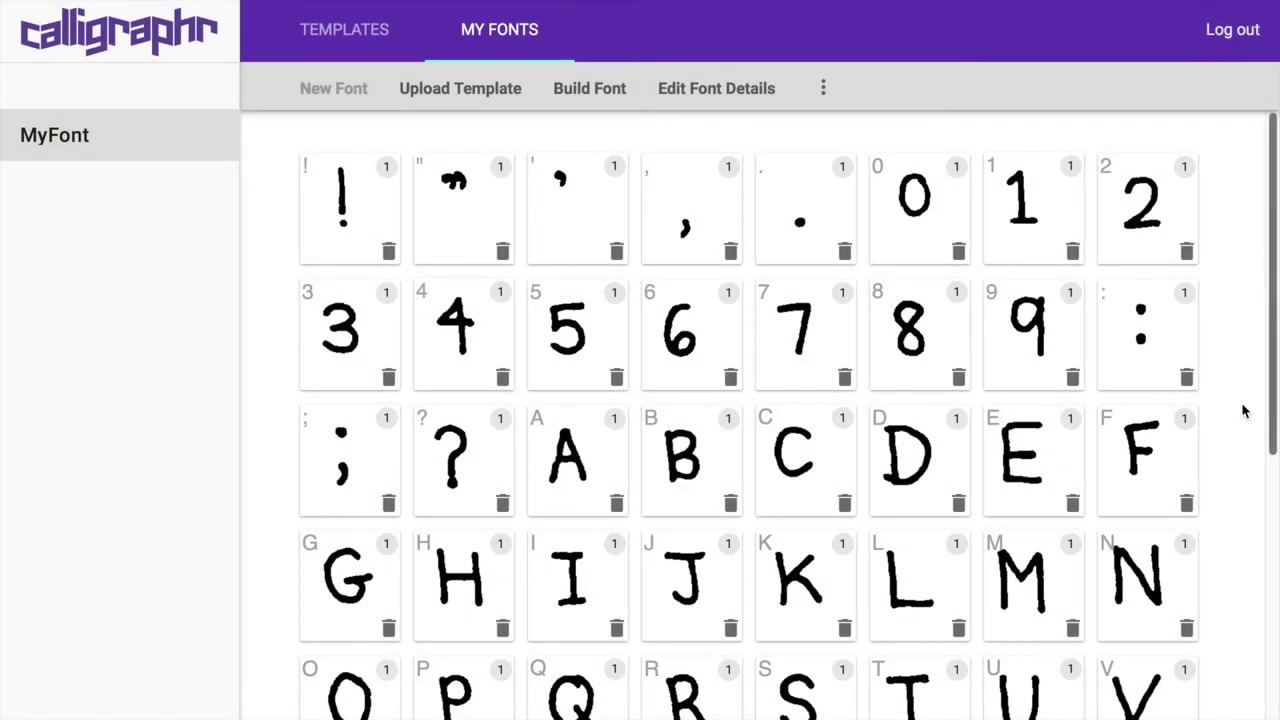
Step: Try building the font renamed HanxFifi, then dismiss the resulting server error
{"action": "scroll", "coordinate": [1243, 449], "scroll_direction": "down", "scroll_amount": 5}
{"action": "scroll", "coordinate": [1243, 453], "scroll_direction": "down", "scroll_amount": 2}
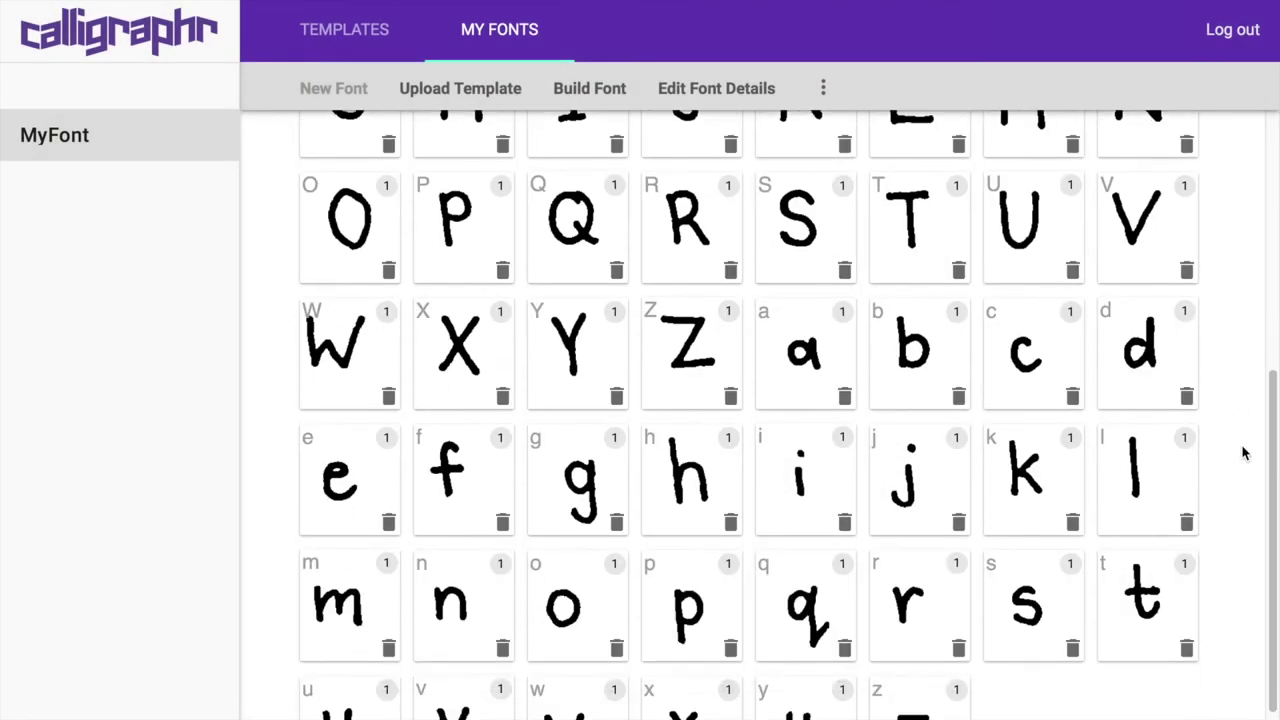
{"action": "scroll", "coordinate": [1245, 450], "scroll_direction": "up", "scroll_amount": 5}
{"action": "left_click", "coordinate": [568, 89]}
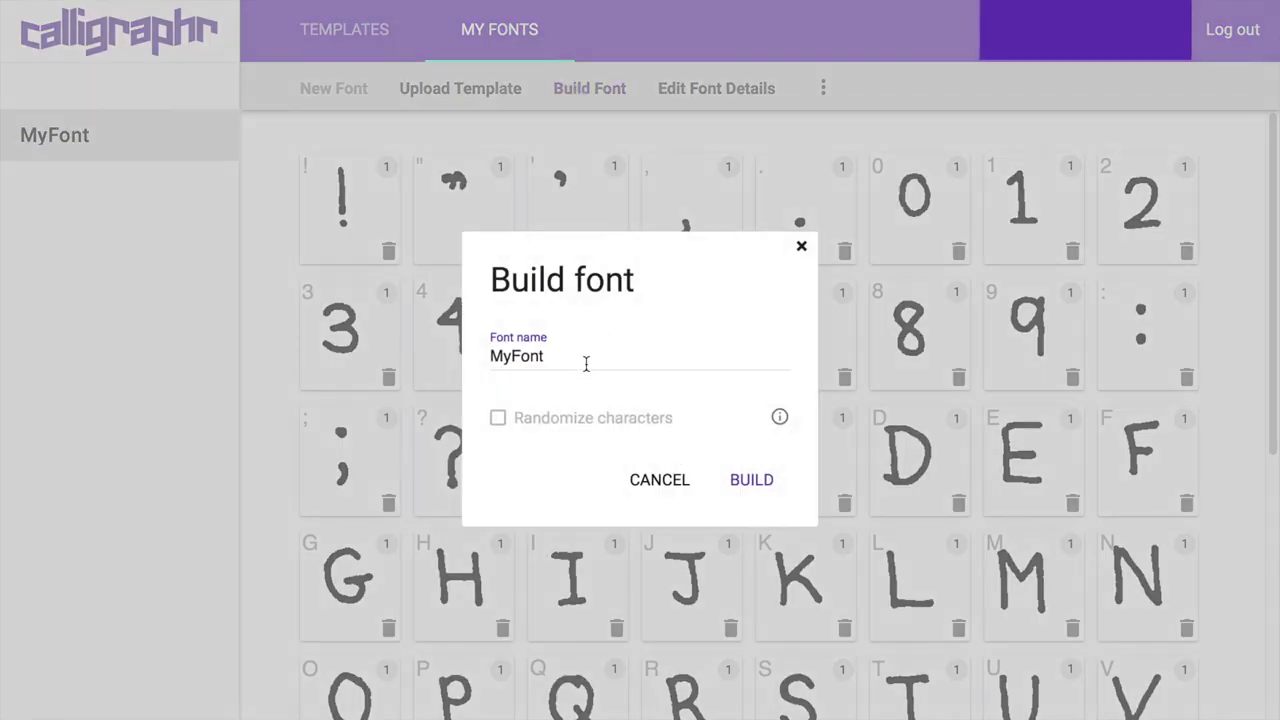
{"action": "left_click", "coordinate": [560, 352]}
{"action": "left_click_drag", "start_coordinate": [518, 357], "coordinate": [463, 353]}
{"action": "left_click_drag", "start_coordinate": [575, 357], "coordinate": [374, 357]}
{"action": "key", "text": "BackSpace"}
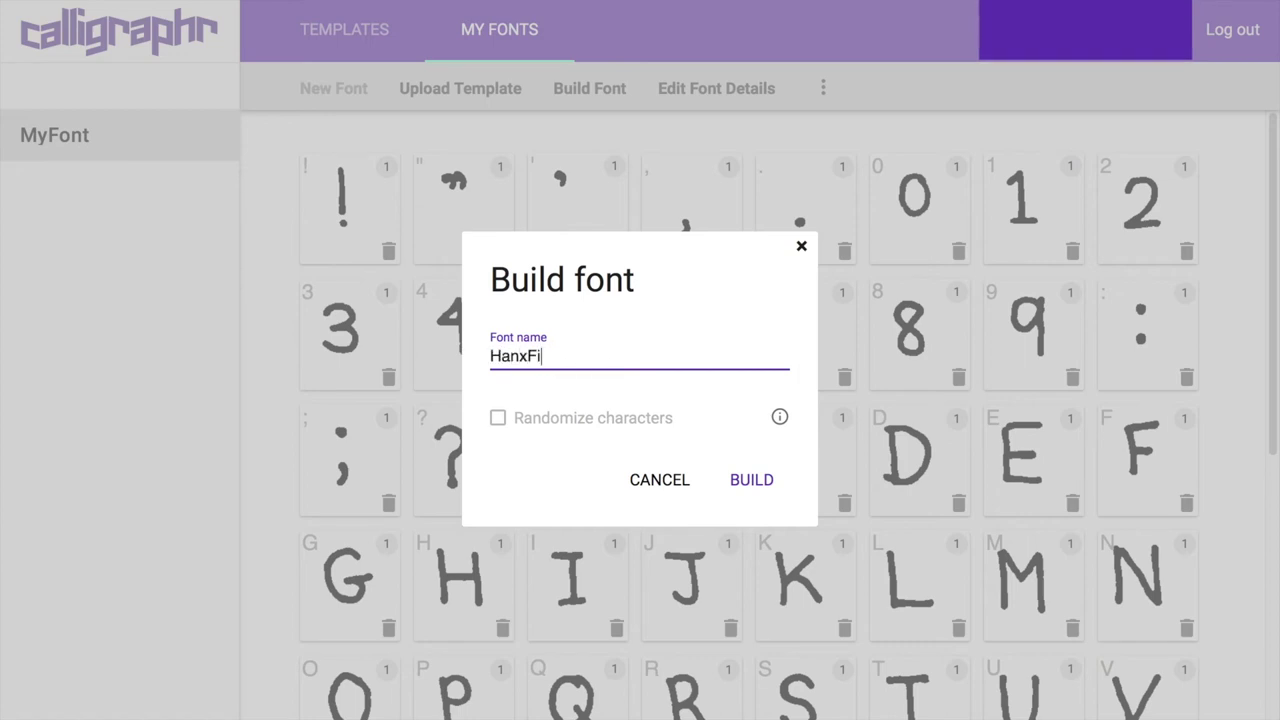
{"action": "type", "text": "HanxFifi"}
{"action": "left_click", "coordinate": [741, 479]}
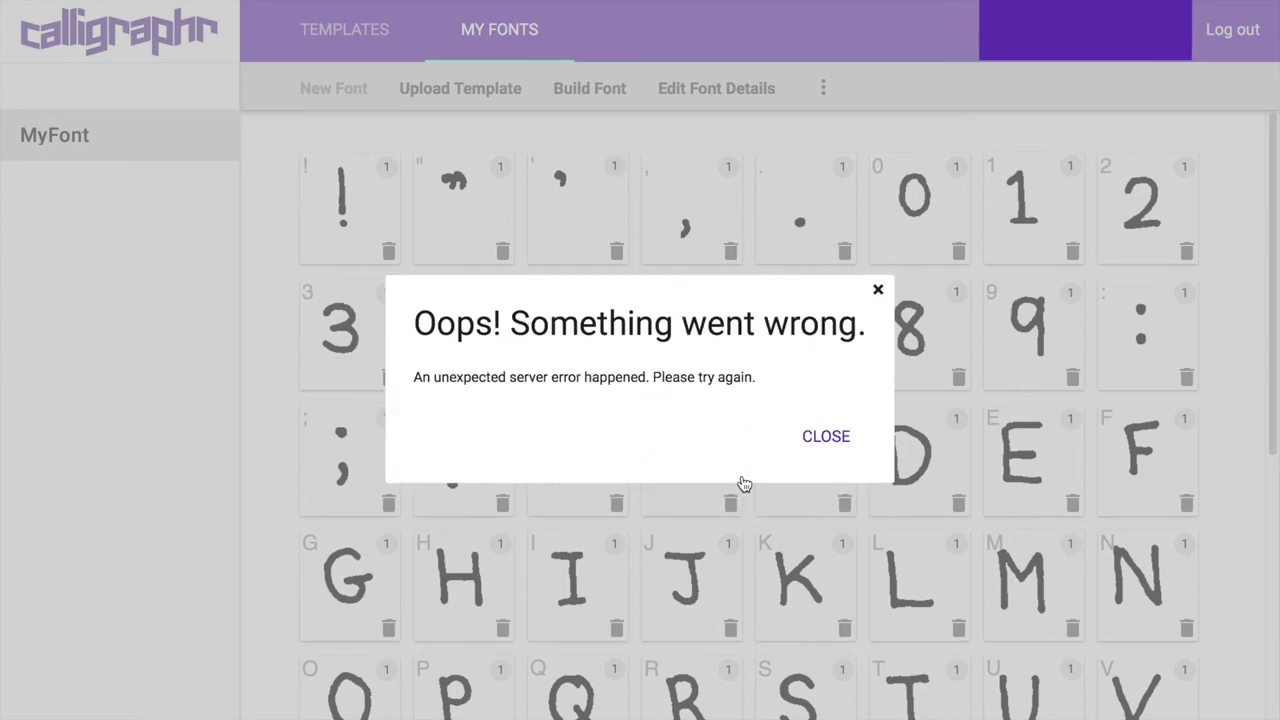
{"action": "left_click", "coordinate": [845, 453]}
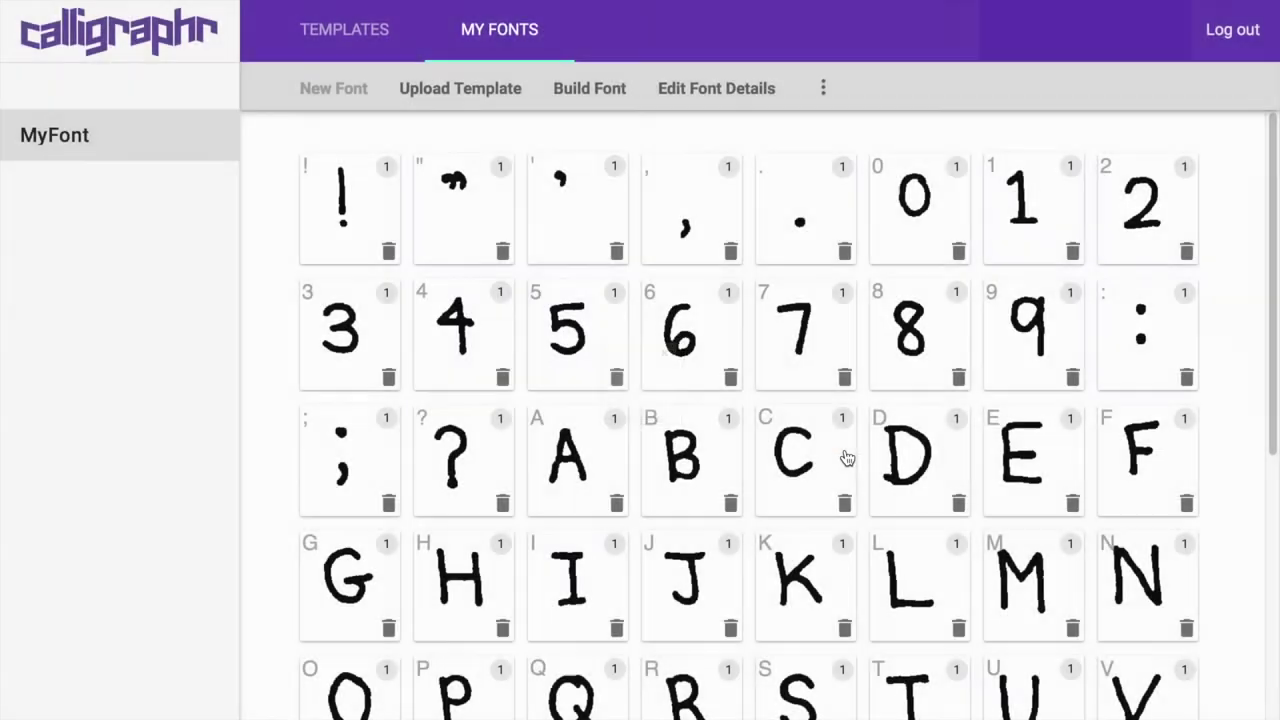
Step: Build the font as MyFont and compare its character sizes against other fonts
{"action": "left_click", "coordinate": [585, 90]}
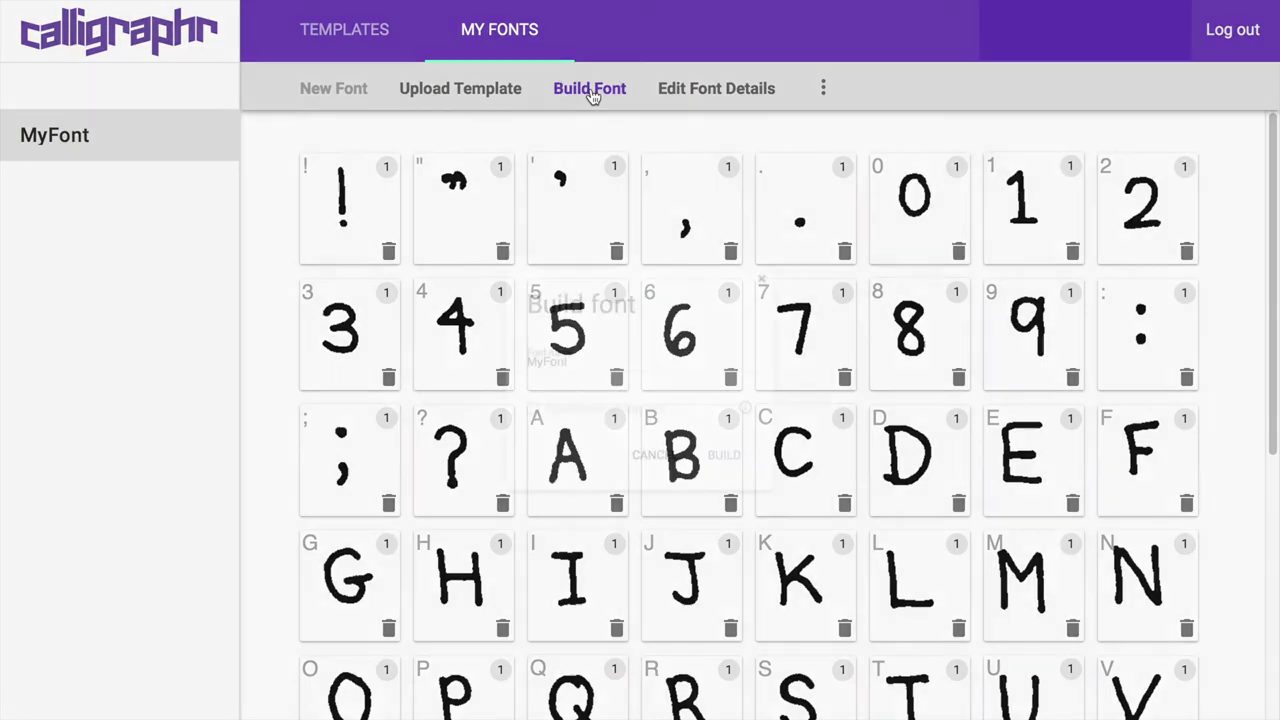
{"action": "left_click", "coordinate": [764, 486]}
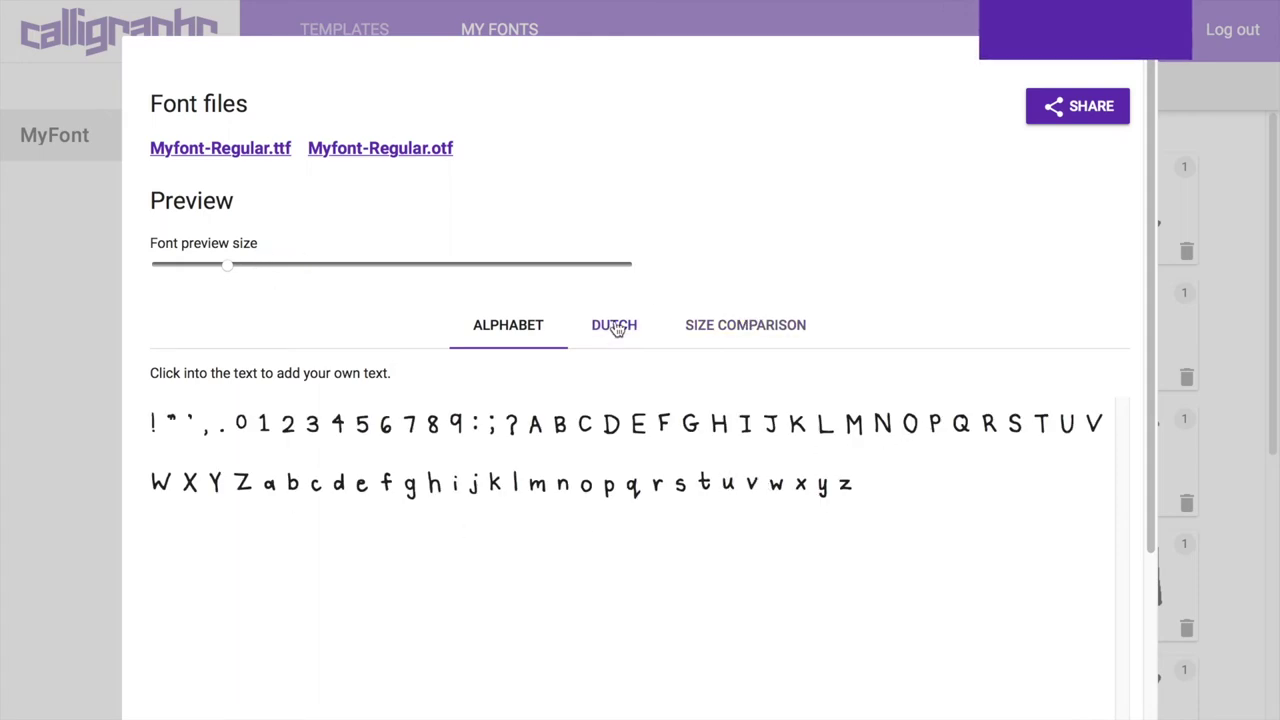
{"action": "left_click", "coordinate": [740, 328]}
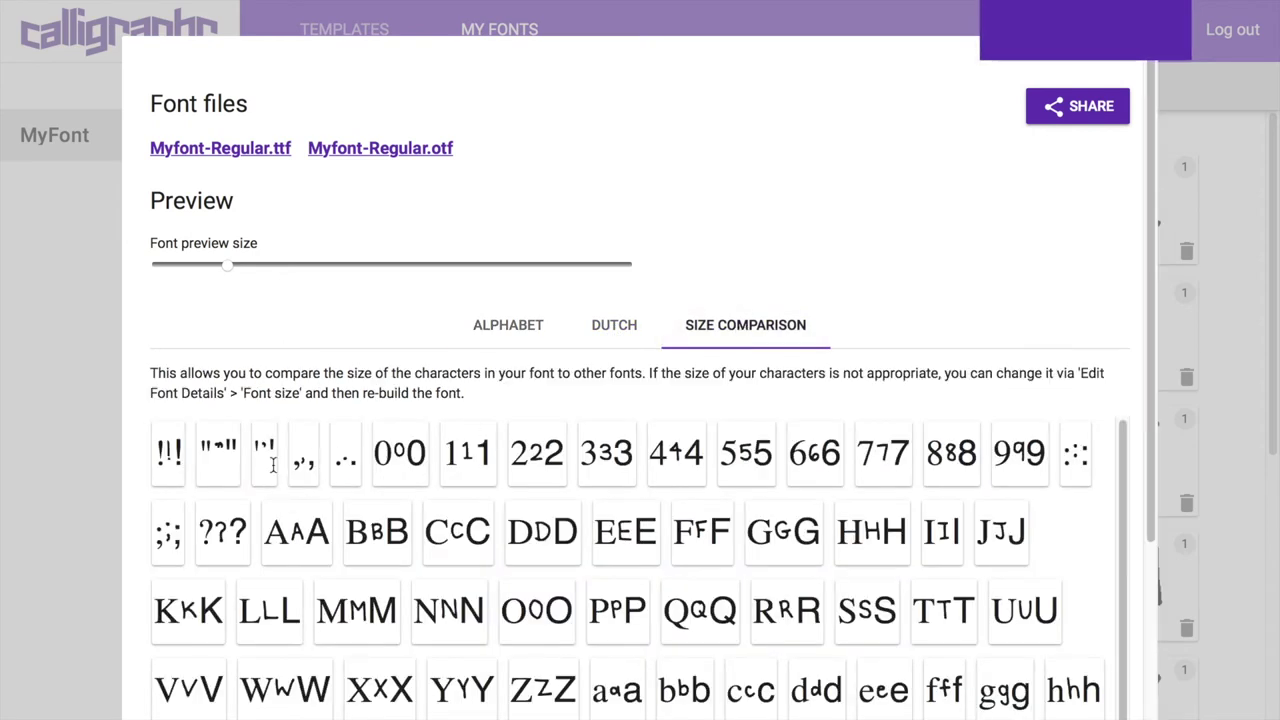
{"action": "scroll", "coordinate": [352, 590], "scroll_direction": "down", "scroll_amount": 1}
{"action": "scroll", "coordinate": [352, 590], "scroll_direction": "up", "scroll_amount": 1}
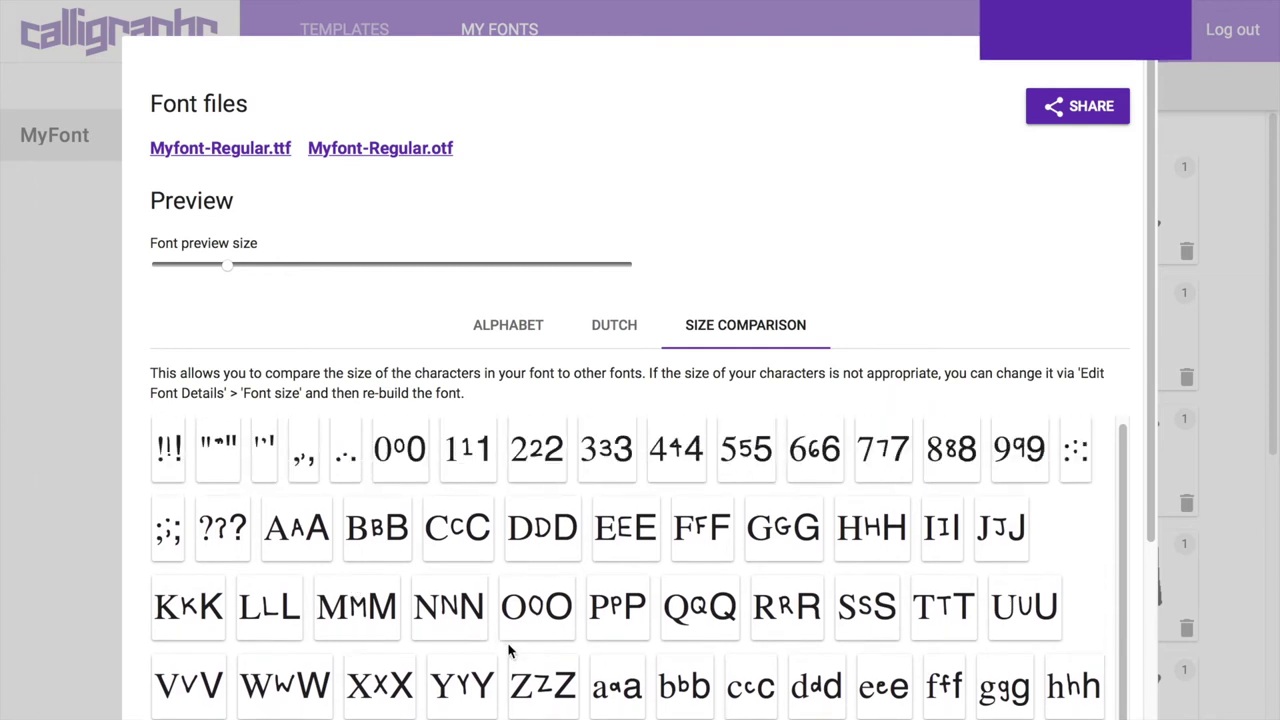
{"action": "scroll", "coordinate": [508, 650], "scroll_direction": "down", "scroll_amount": 1}
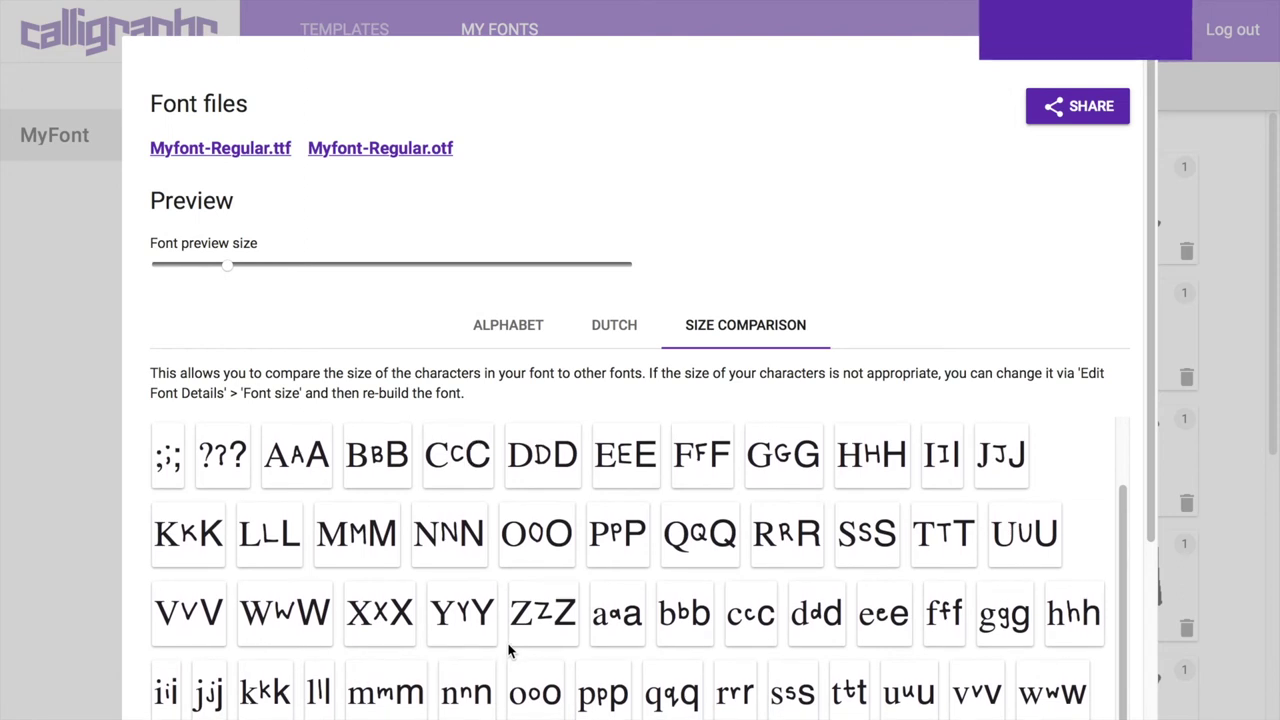
{"action": "scroll", "coordinate": [507, 642], "scroll_direction": "up", "scroll_amount": 1}
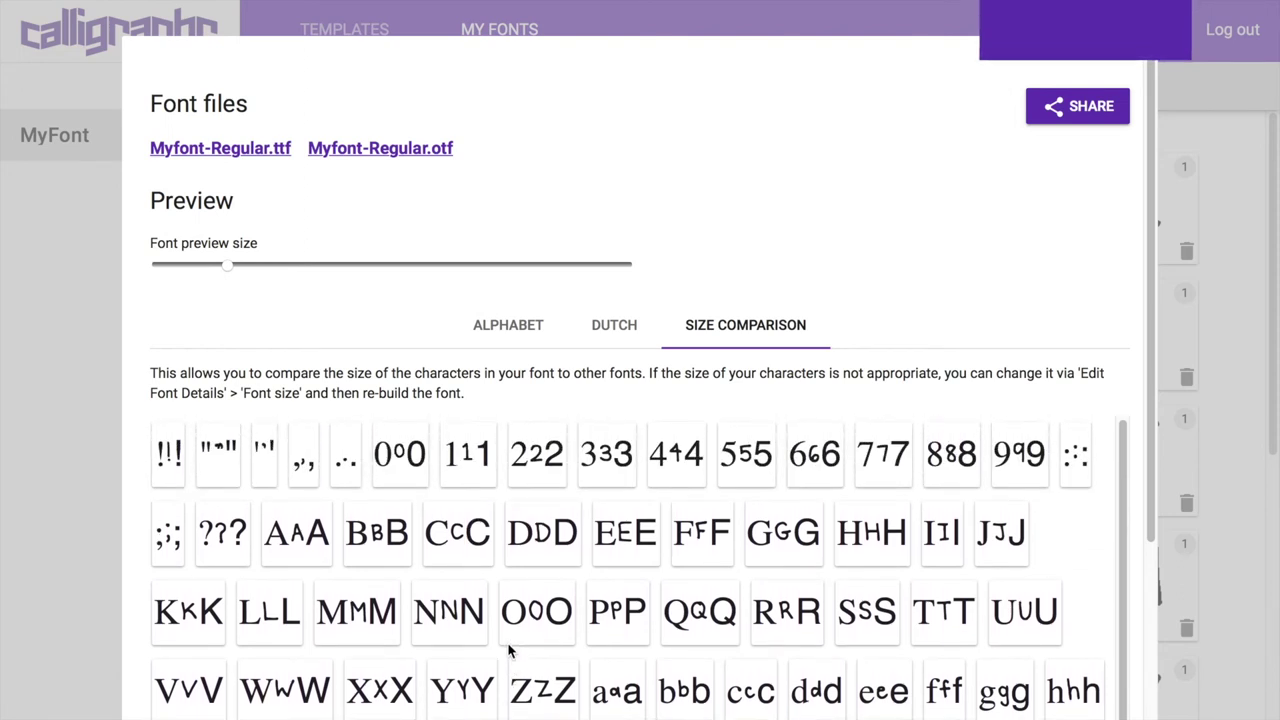
Step: Preview the MyFont font on the Dutch sample text
{"action": "left_click", "coordinate": [609, 329]}
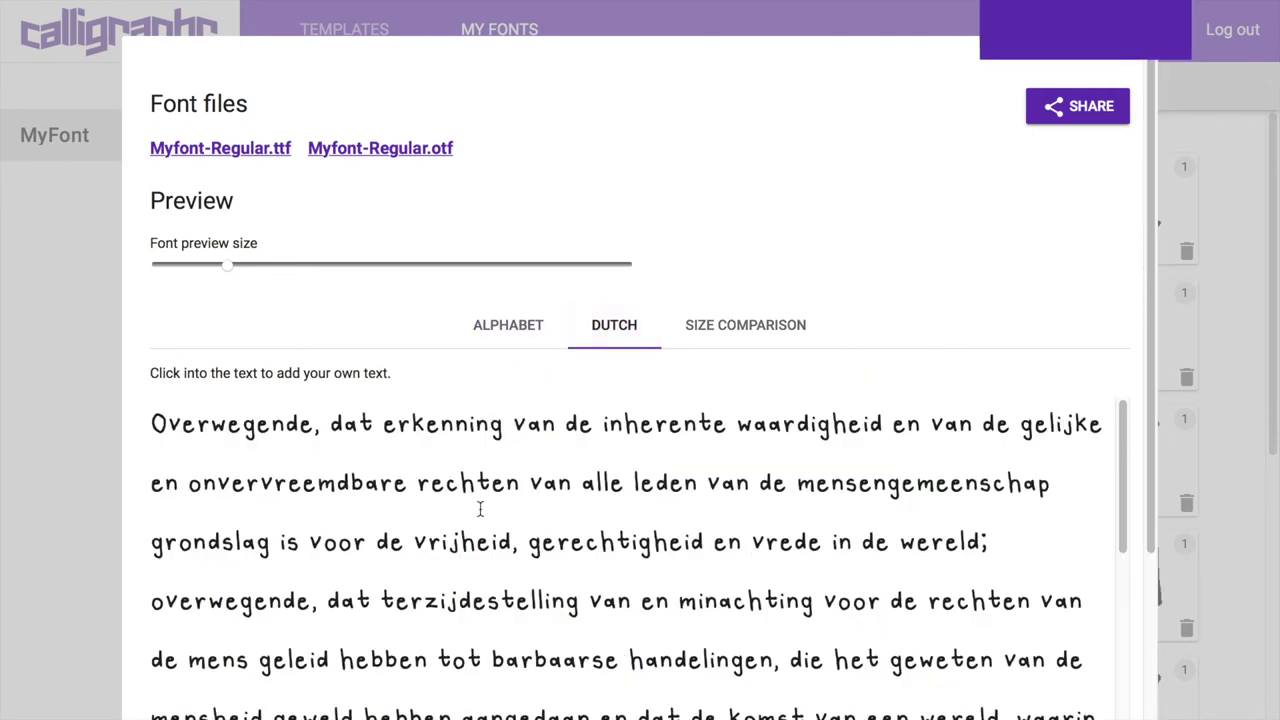
{"action": "scroll", "coordinate": [519, 612], "scroll_direction": "down", "scroll_amount": 3}
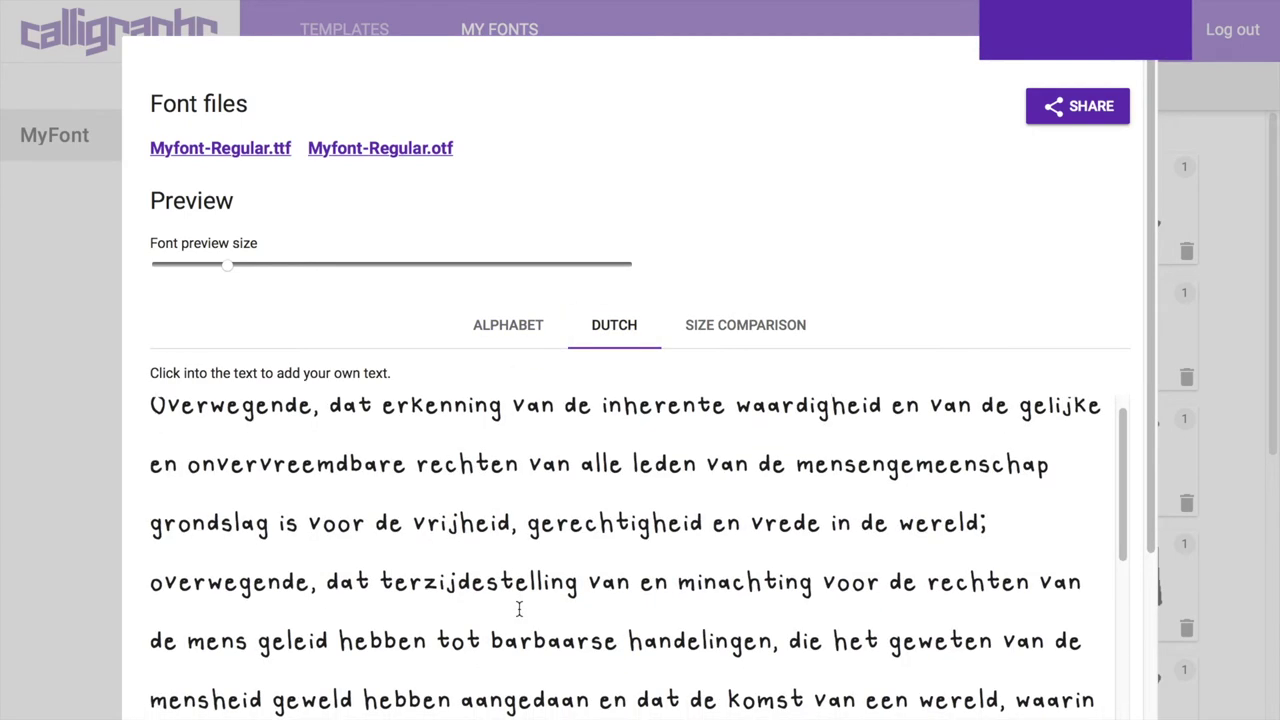
{"action": "scroll", "coordinate": [519, 608], "scroll_direction": "down", "scroll_amount": 3}
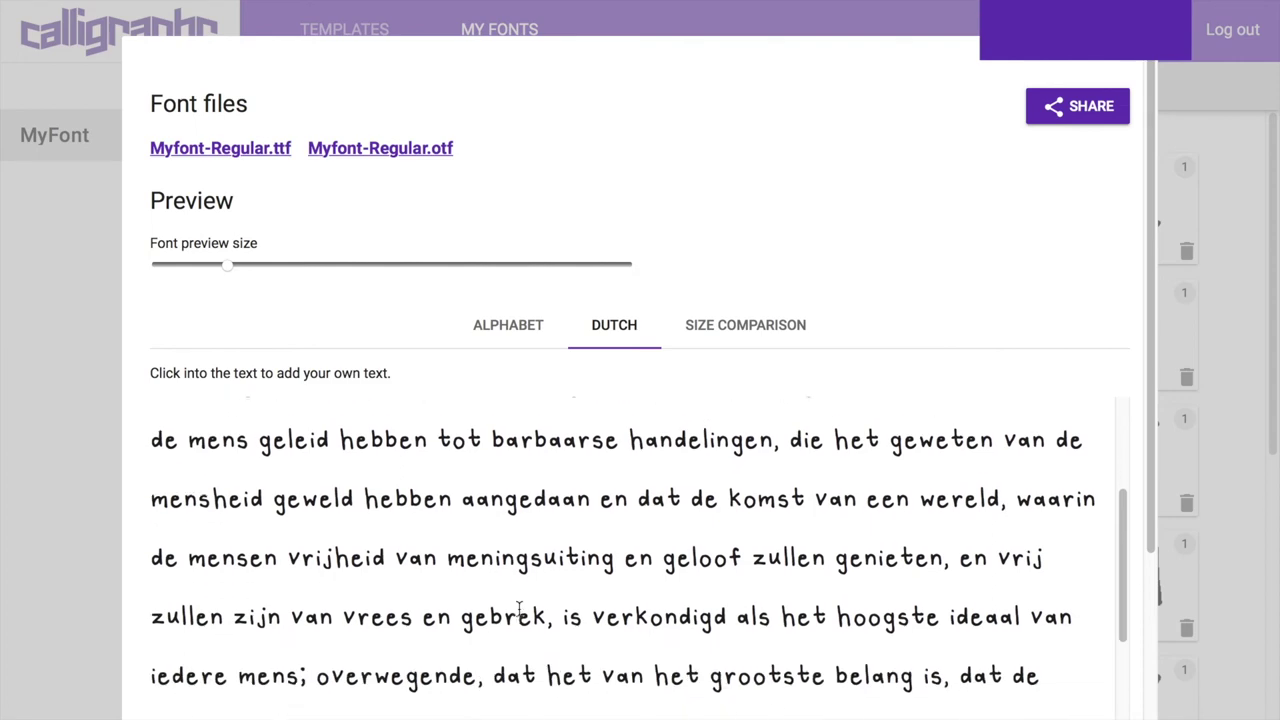
{"action": "scroll", "coordinate": [519, 612], "scroll_direction": "up", "scroll_amount": 5}
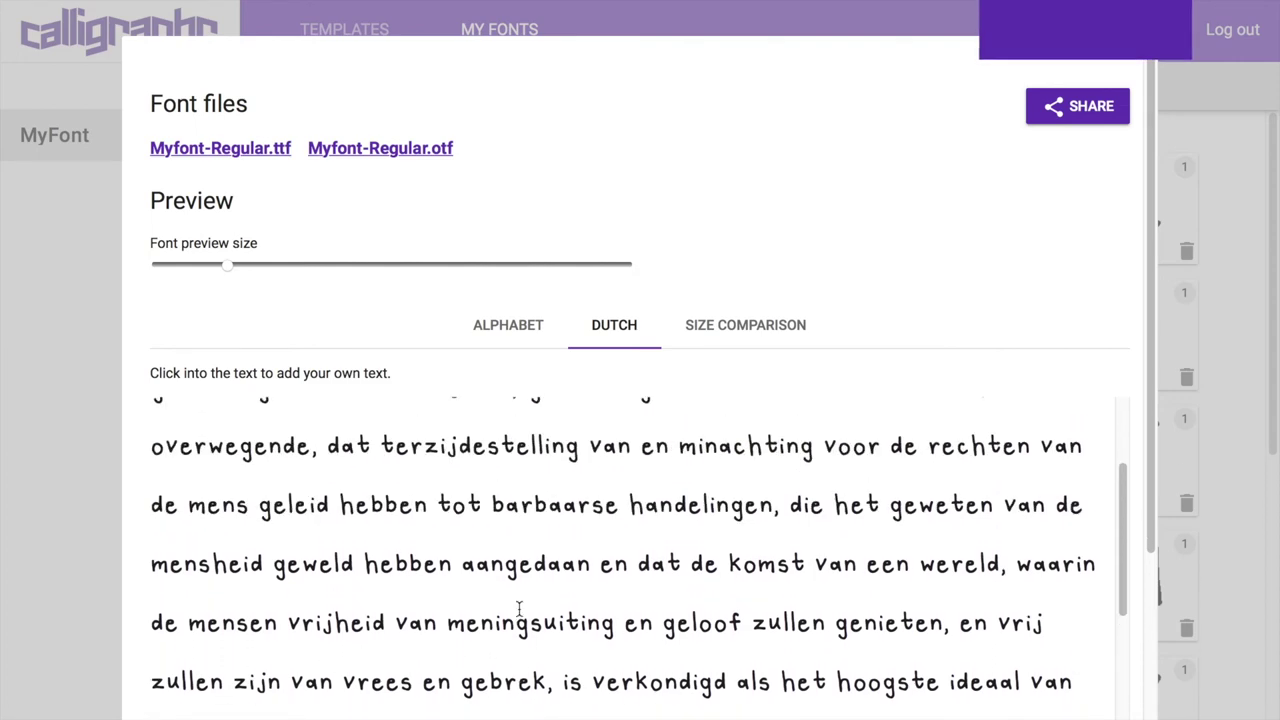
Step: Show the alphabet sample and settle the font preview size on a small setting
{"action": "left_click", "coordinate": [520, 330]}
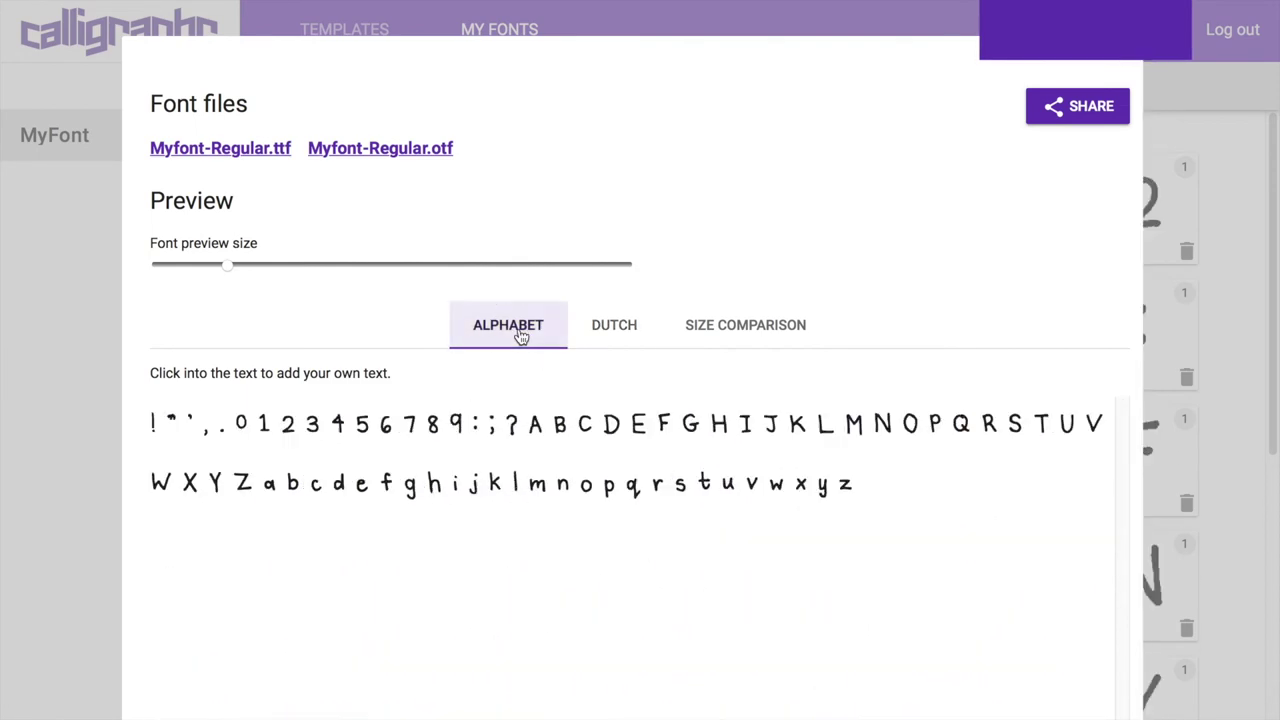
{"action": "left_click", "coordinate": [284, 265]}
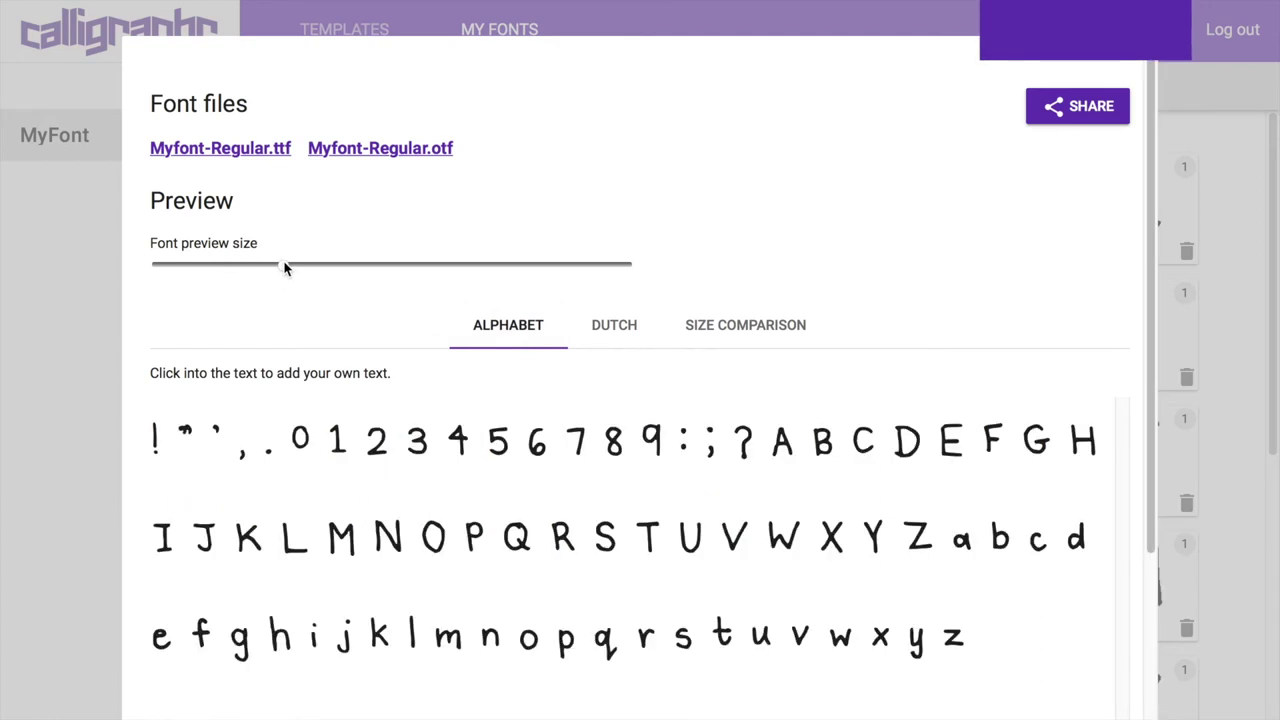
{"action": "left_click", "coordinate": [224, 266]}
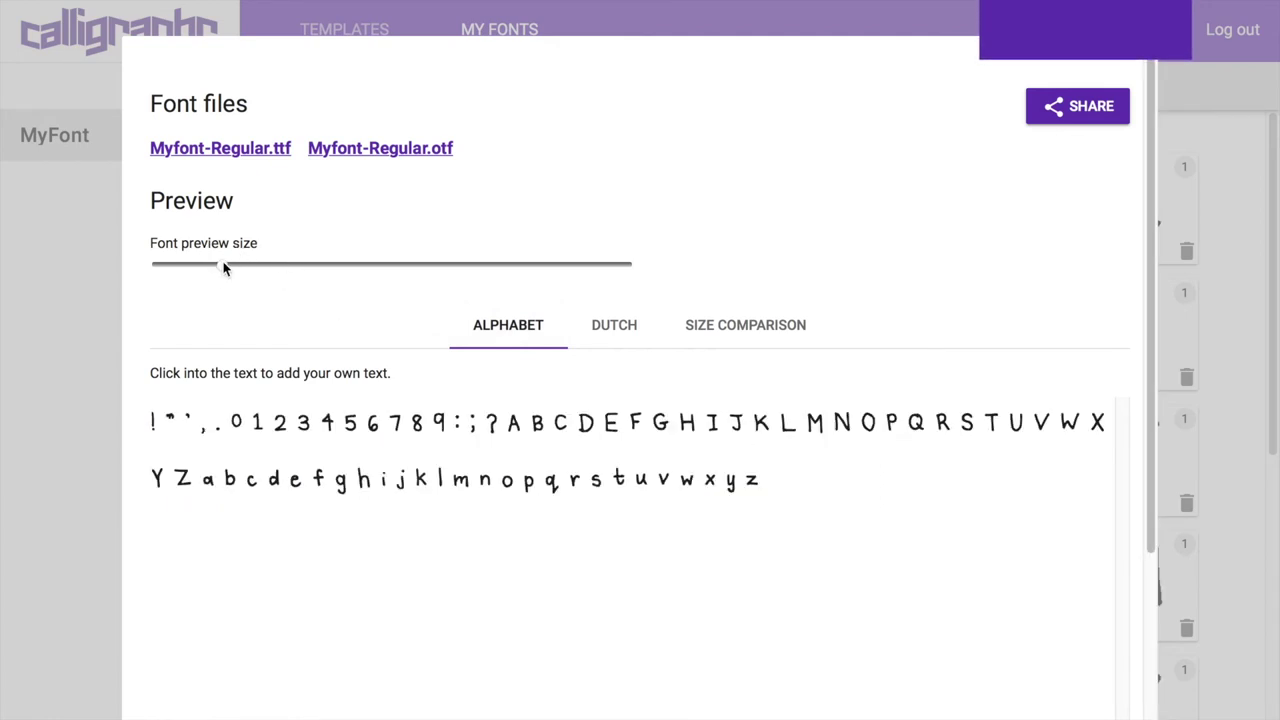
{"action": "left_click", "coordinate": [517, 267]}
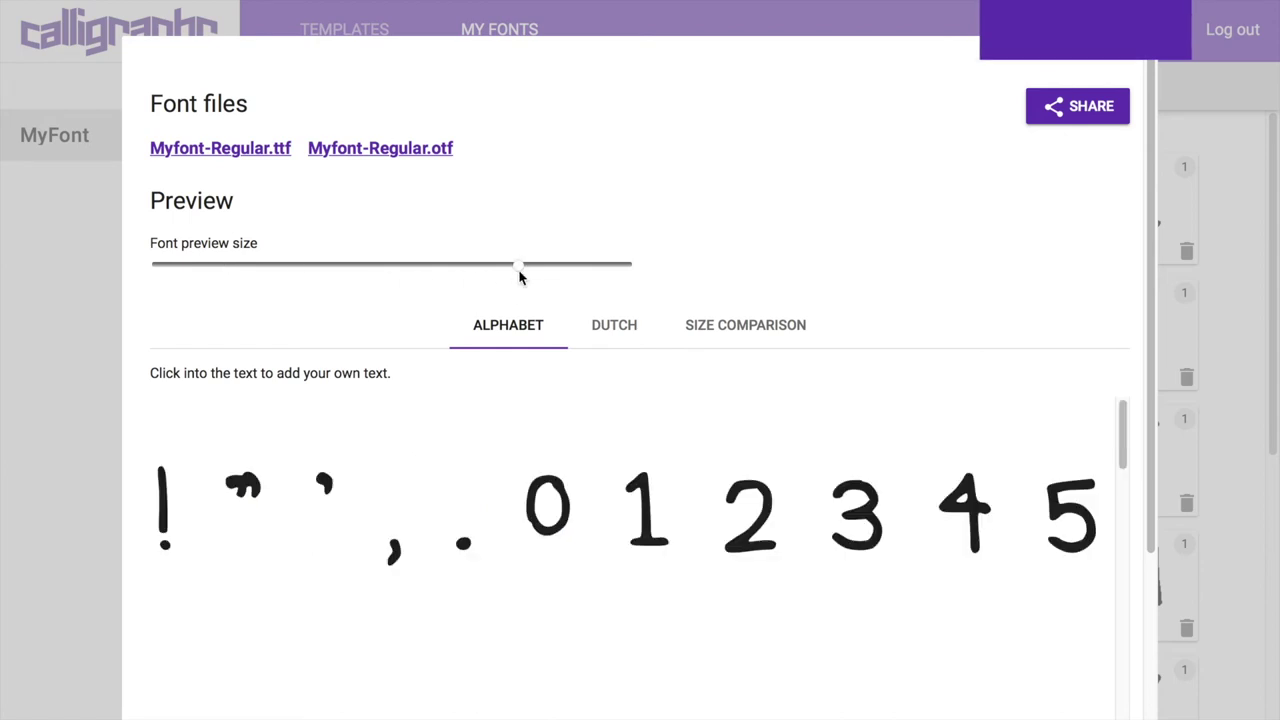
{"action": "left_click", "coordinate": [217, 266]}
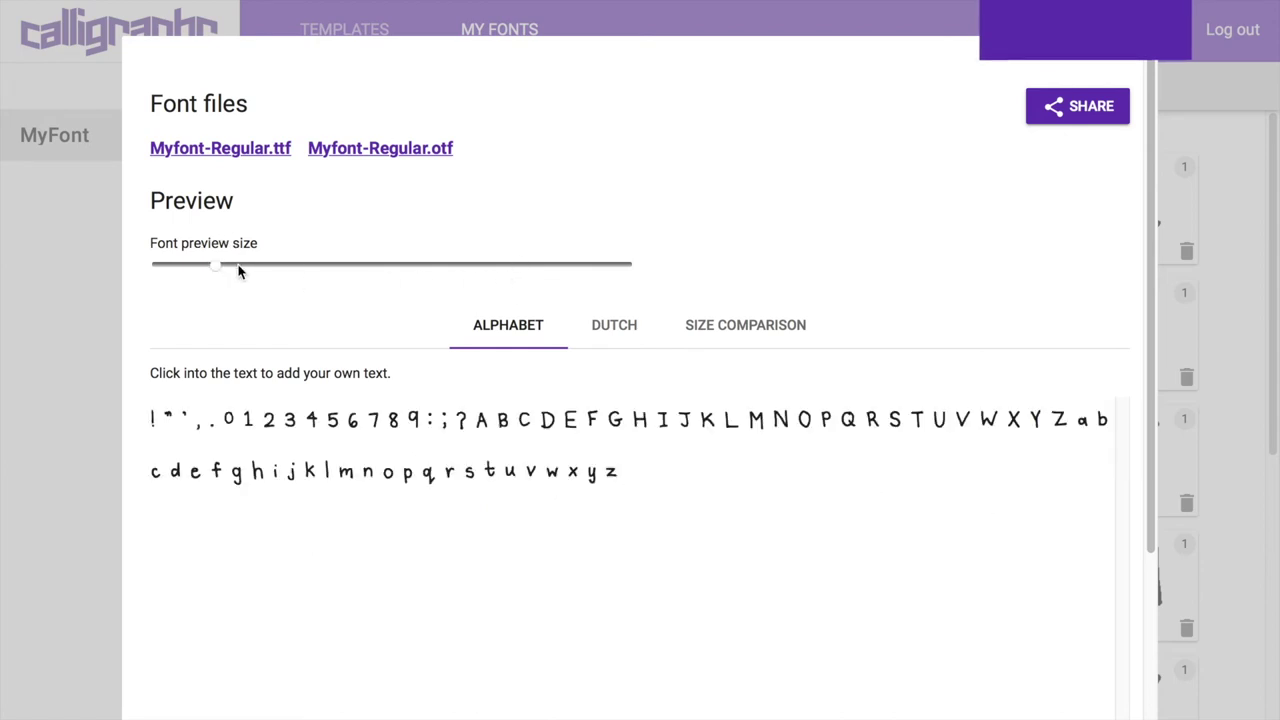
{"action": "left_click", "coordinate": [239, 270]}
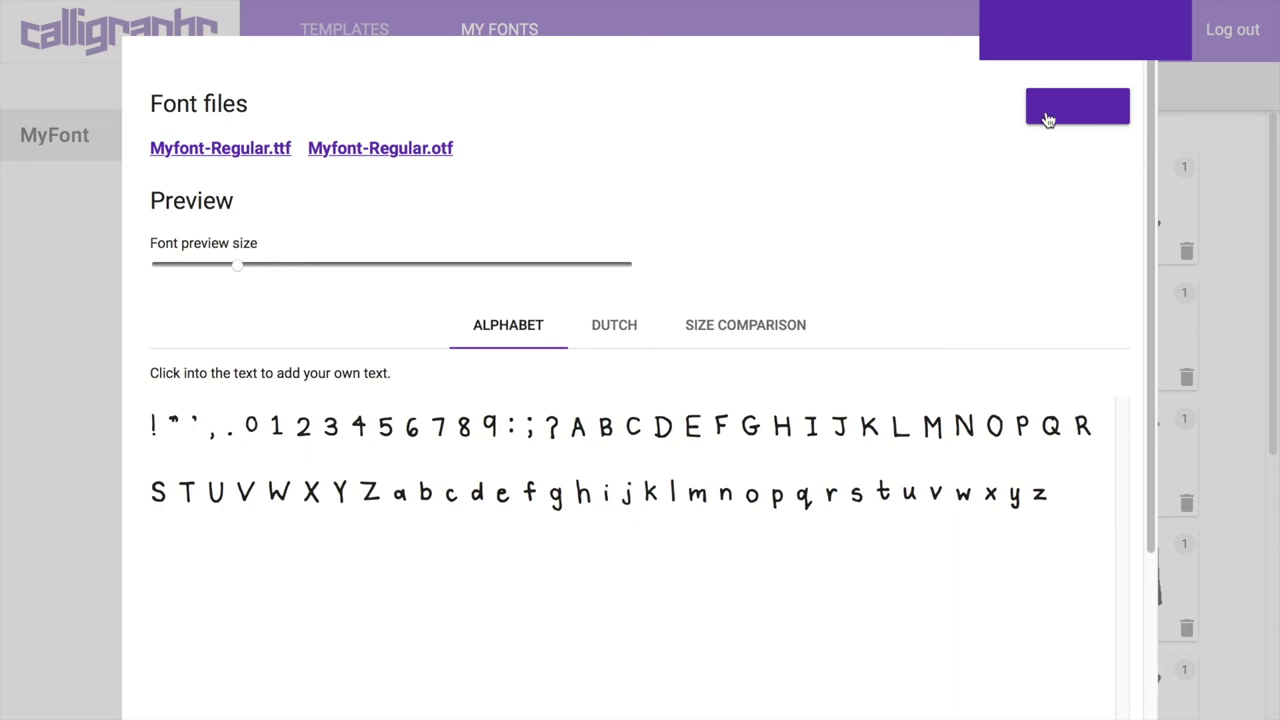
Step: Download Myfont-Regular.ttf from Calligraphr, allowing downloads from the site
{"action": "left_click", "coordinate": [245, 158]}
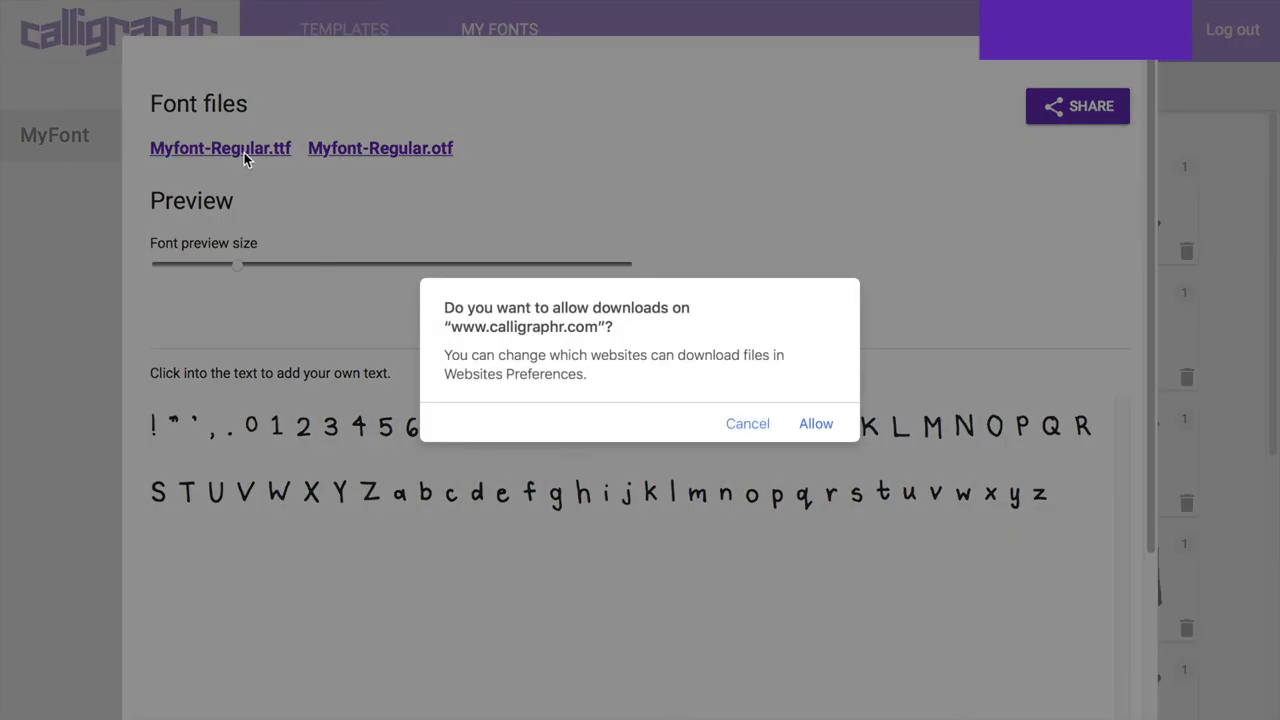
{"action": "left_click", "coordinate": [823, 428]}
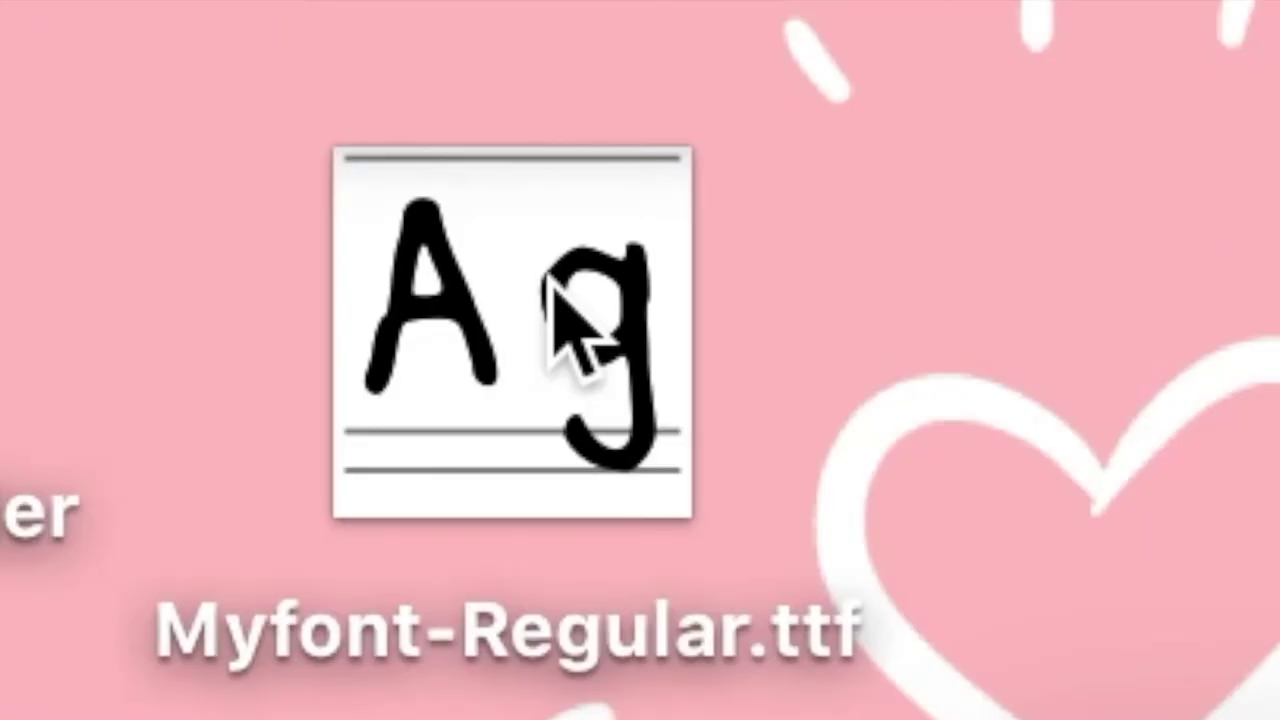
Step: Install Myfont-Regular.ttf with Font Book and check it under the User fonts
{"action": "double_click", "coordinate": [548, 277]}
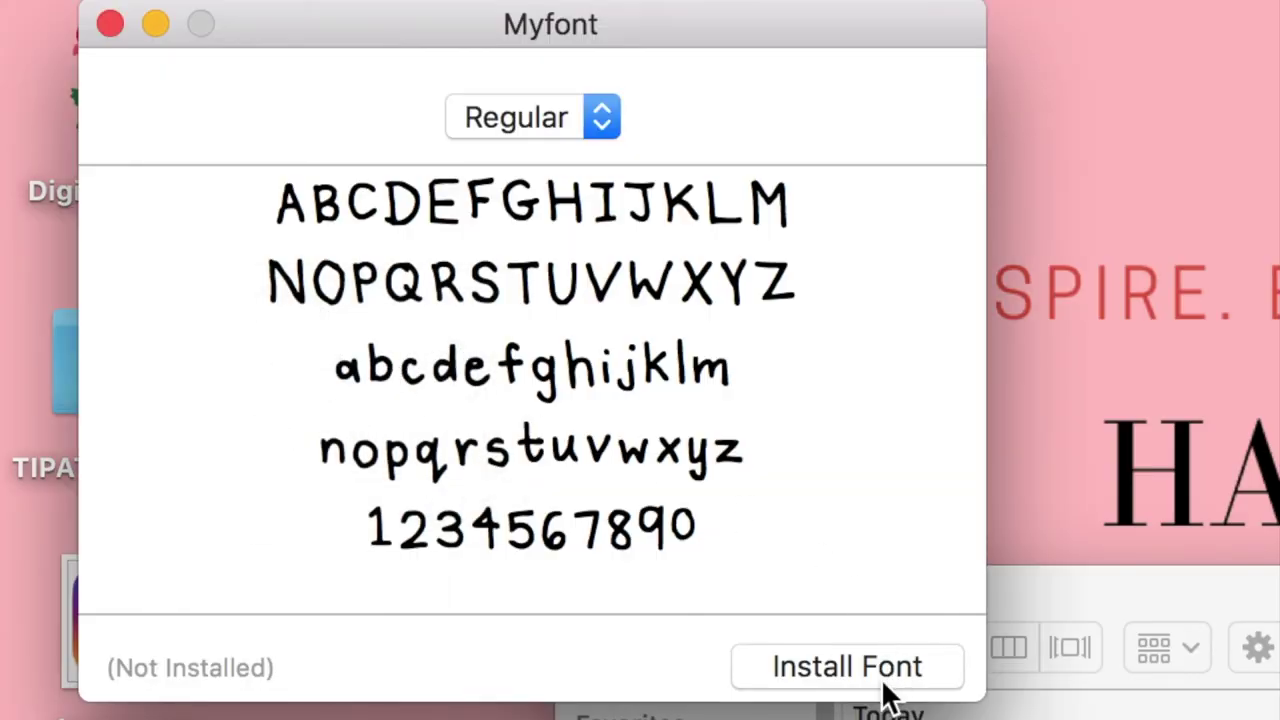
{"action": "left_click", "coordinate": [884, 685]}
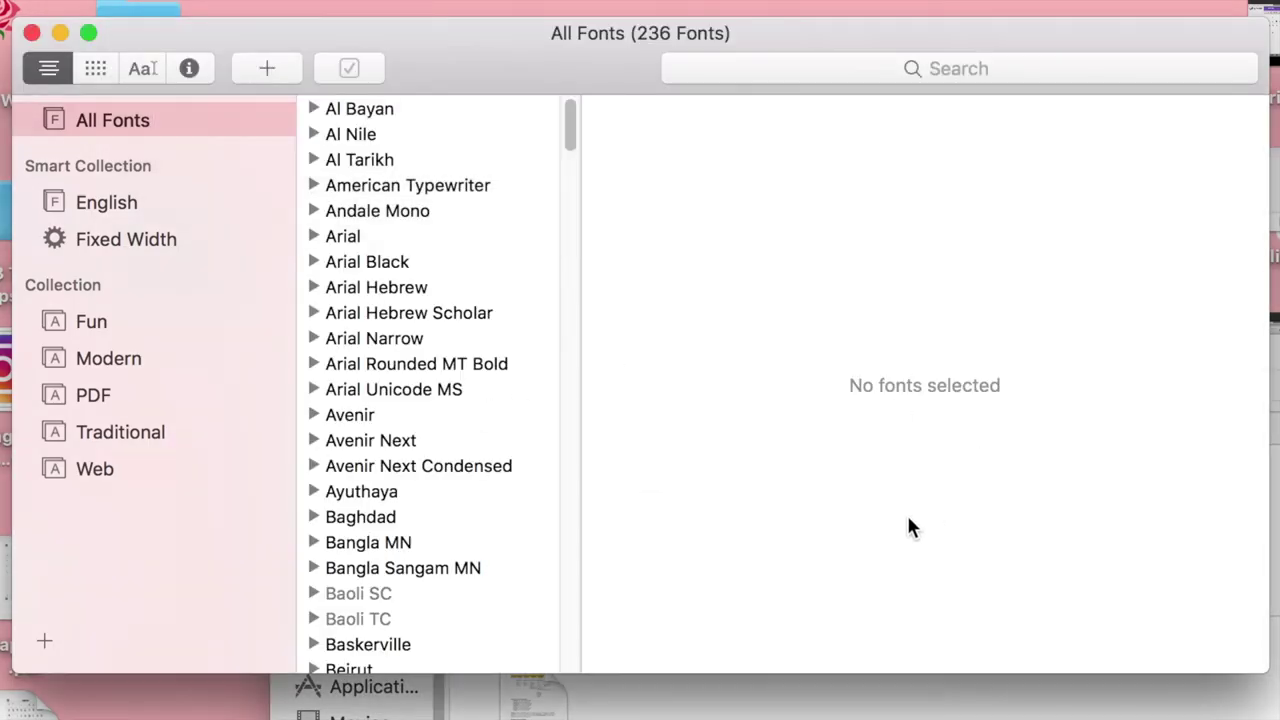
{"action": "scroll", "coordinate": [914, 471], "scroll_direction": "down", "scroll_amount": 1}
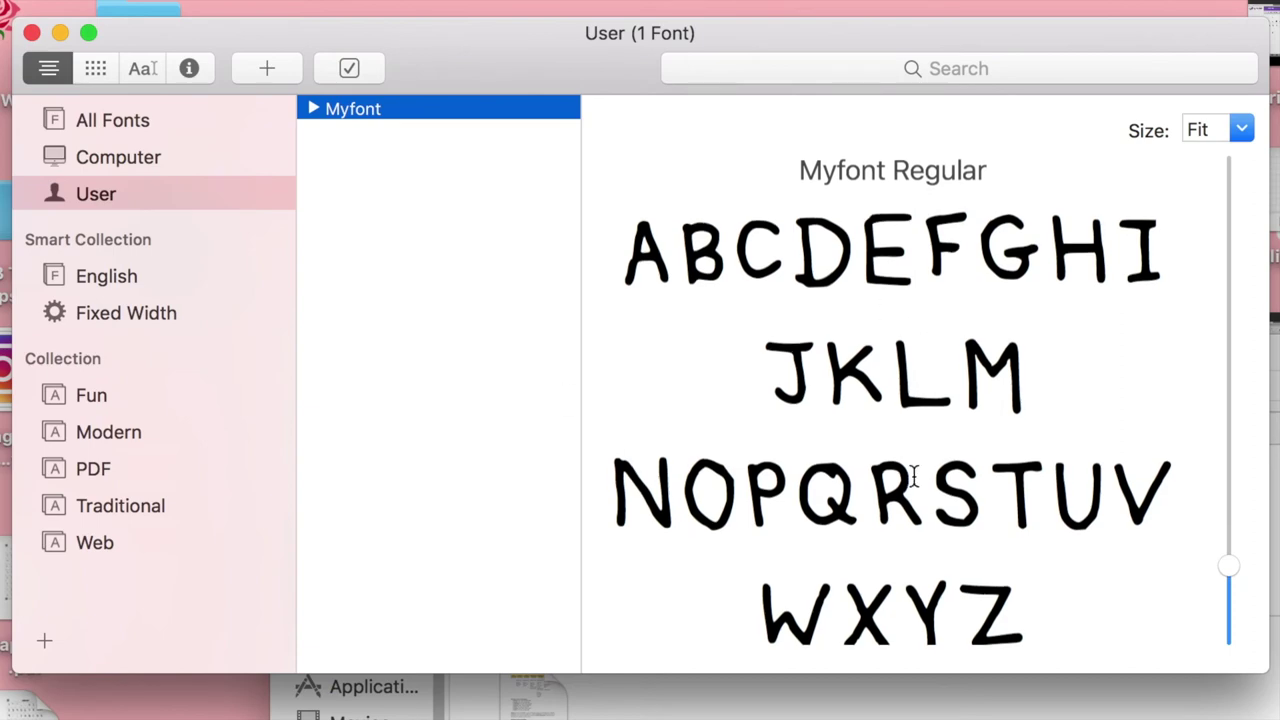
{"action": "key", "text": "F4"}
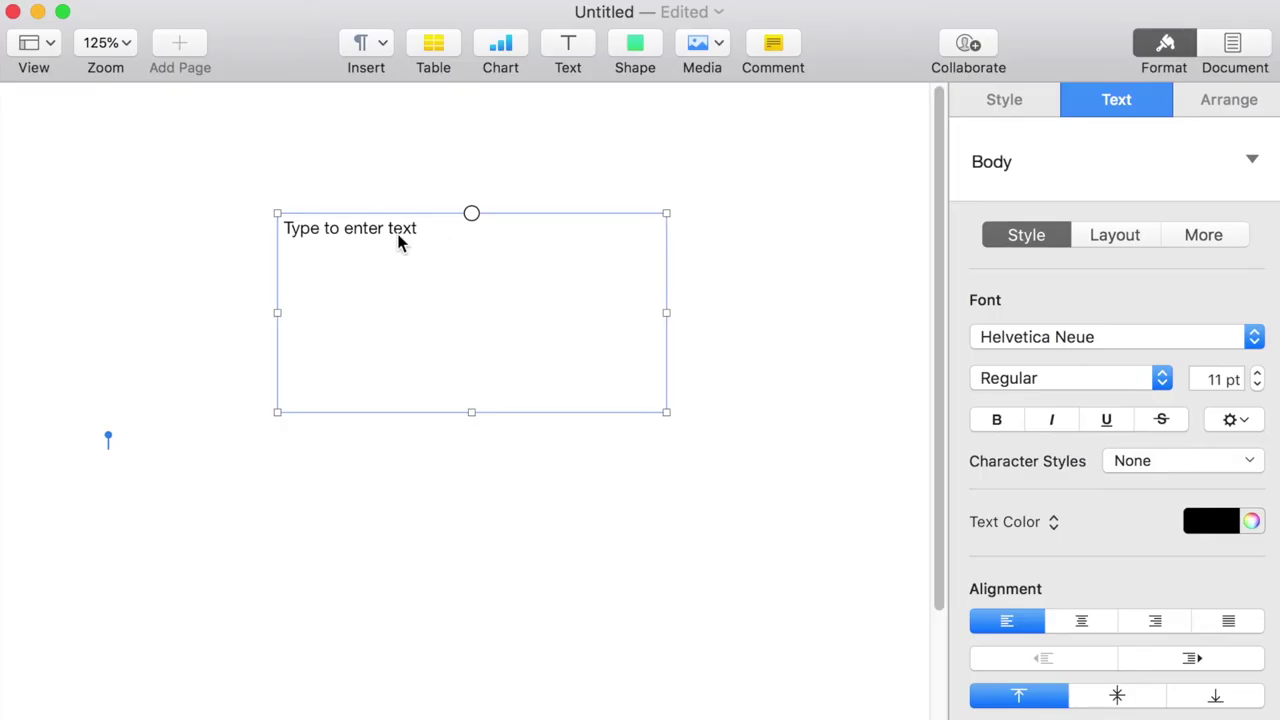
Step: Replace the placeholder with 'Hello, this is my font.' and set that line in Myfont
{"action": "double_click", "coordinate": [397, 240]}
{"action": "type", "text": "Hello"}
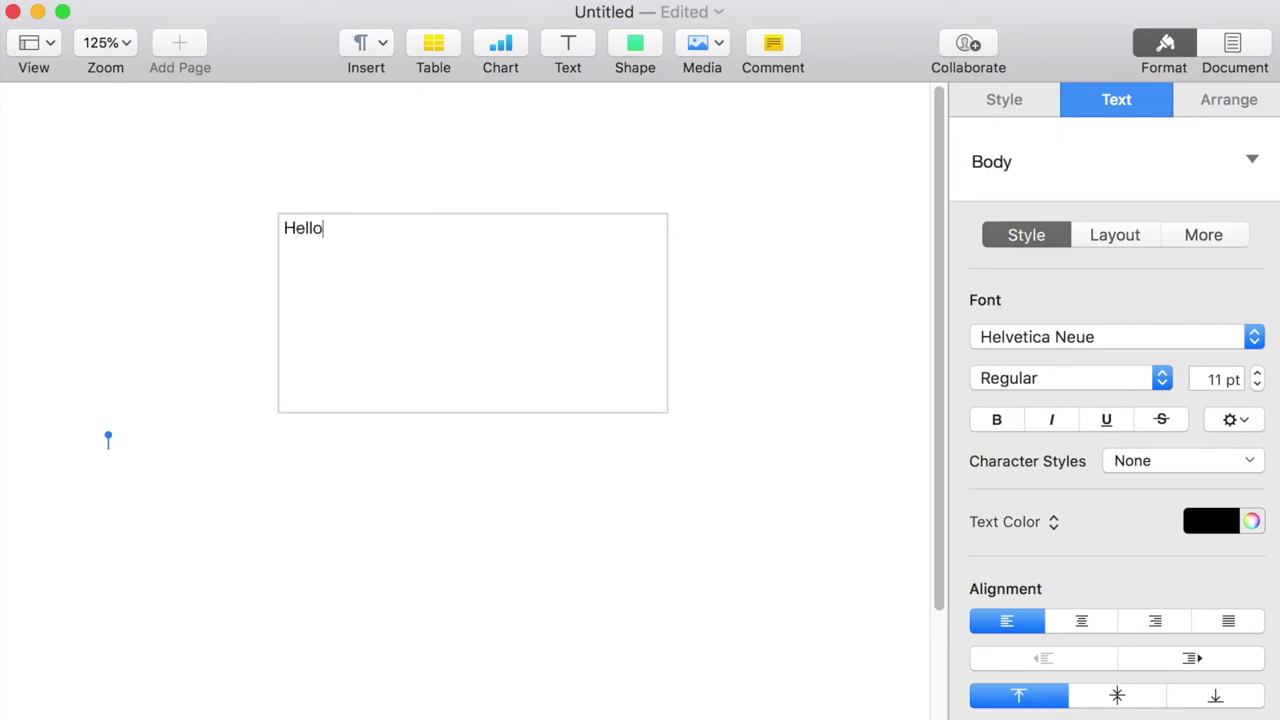
{"action": "type", "text": ", this is my font."}
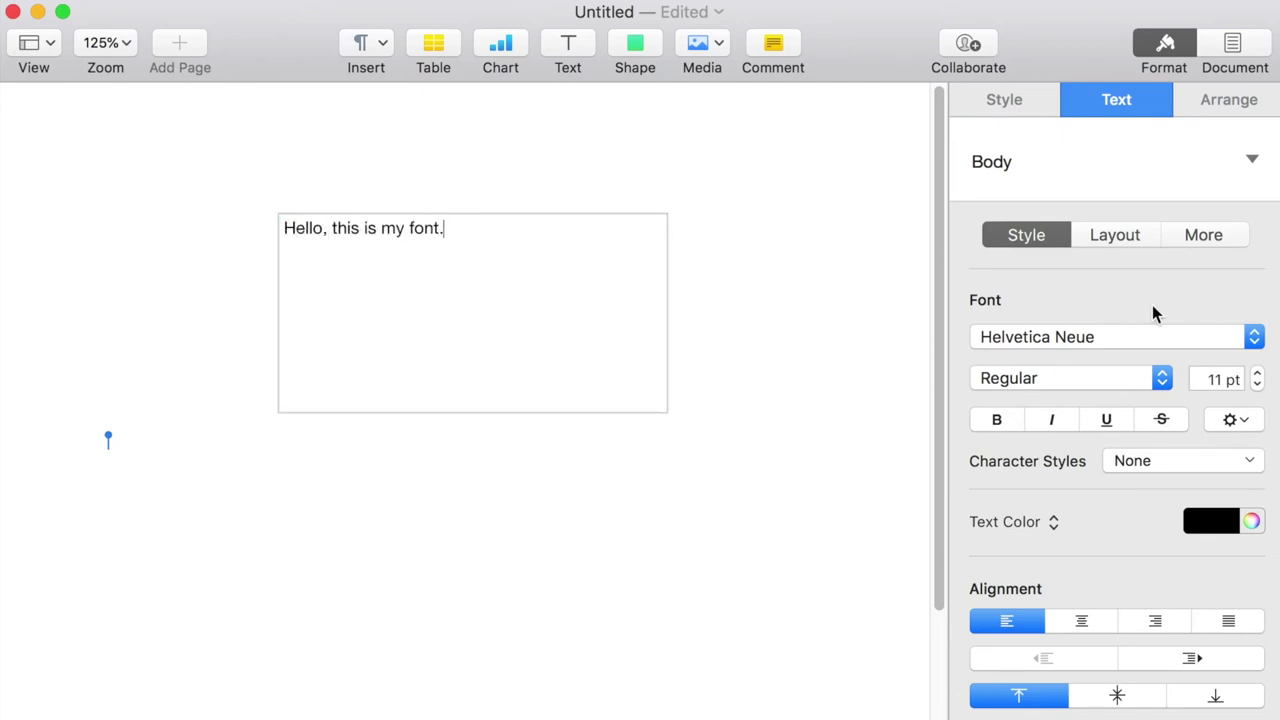
{"action": "left_click_drag", "start_coordinate": [452, 231], "coordinate": [239, 231]}
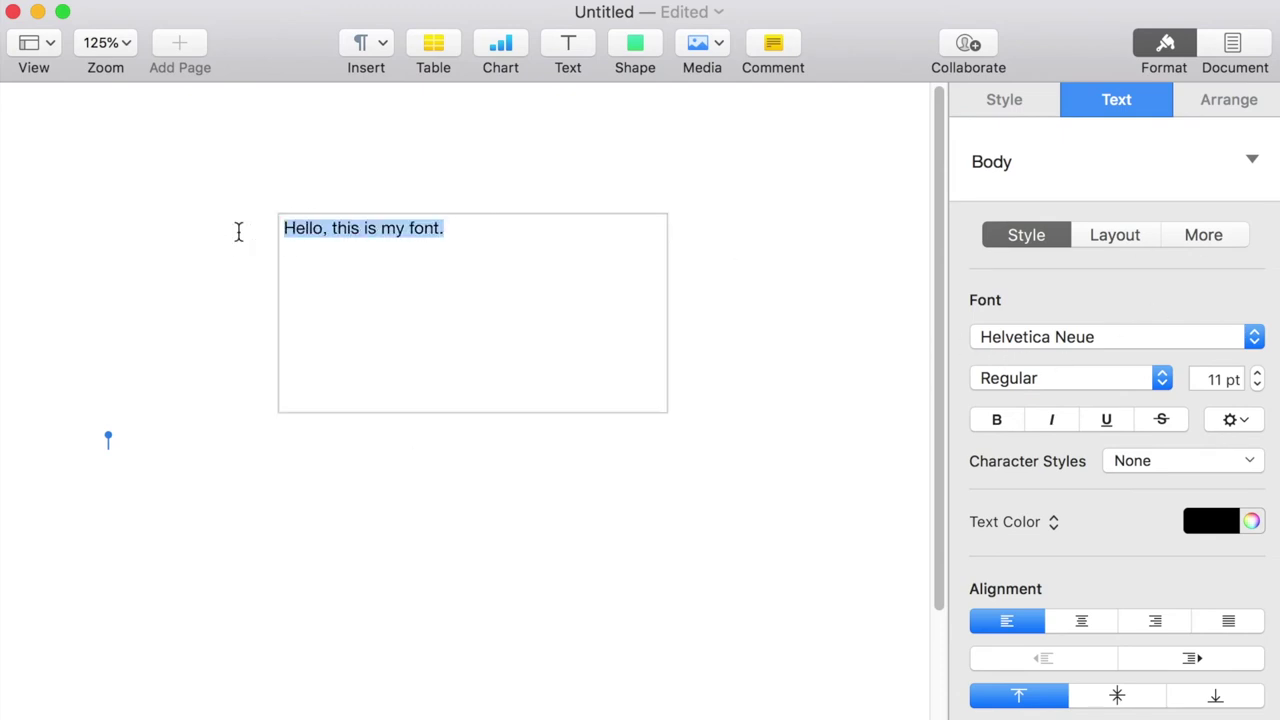
{"action": "left_click", "coordinate": [1254, 338]}
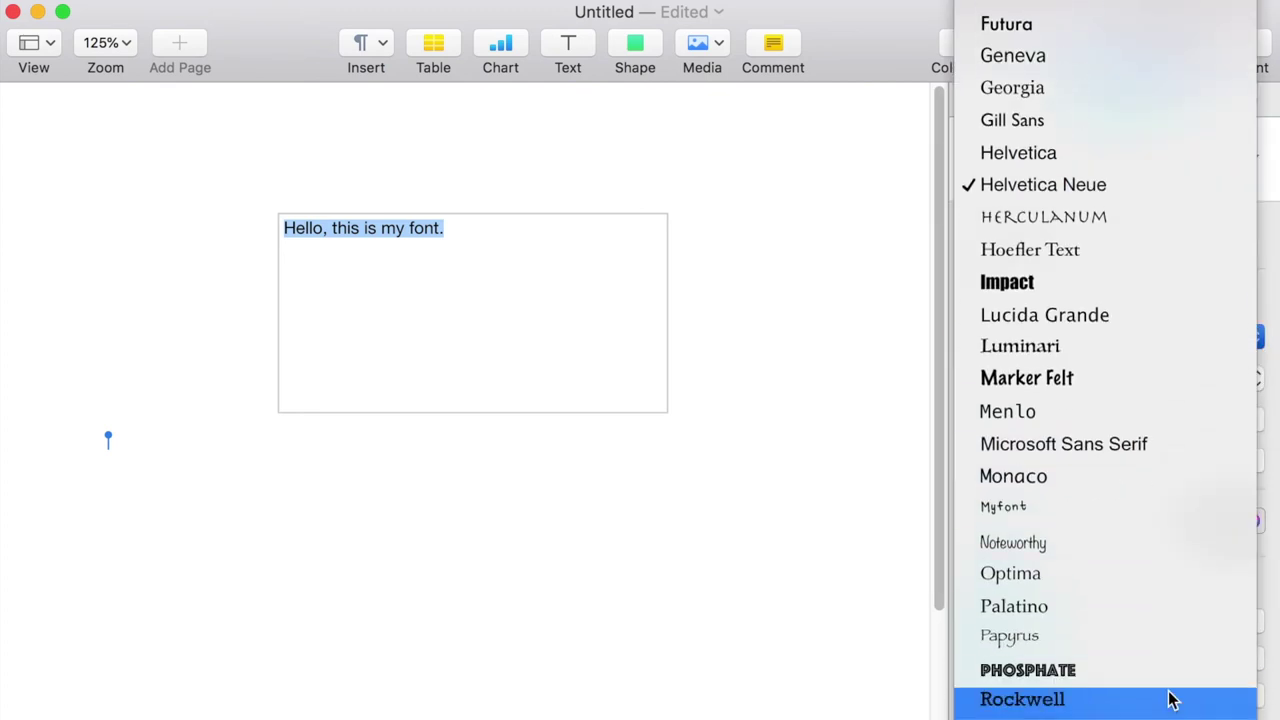
{"action": "left_click", "coordinate": [1151, 517]}
Step: Add the line 'This was with the thin side of my towbow dual brush pen hehe ;)'
{"action": "left_click", "coordinate": [452, 229]}
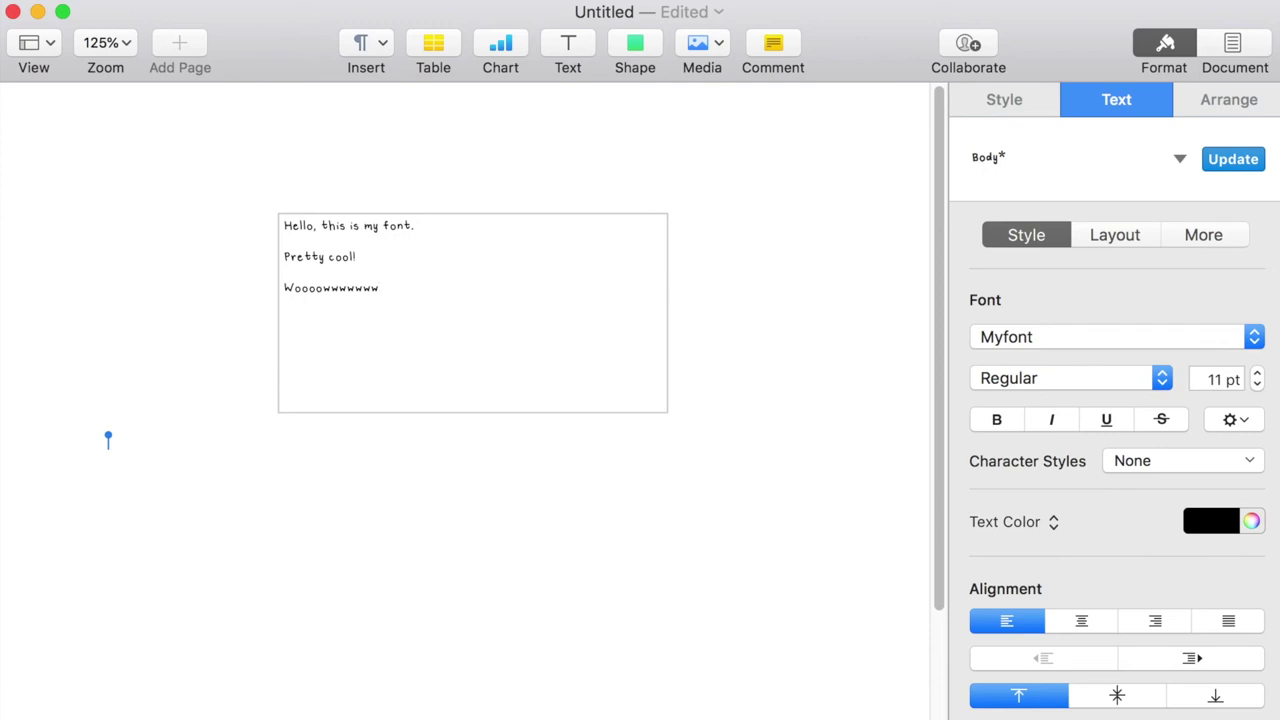
{"action": "key", "text": "Return"}
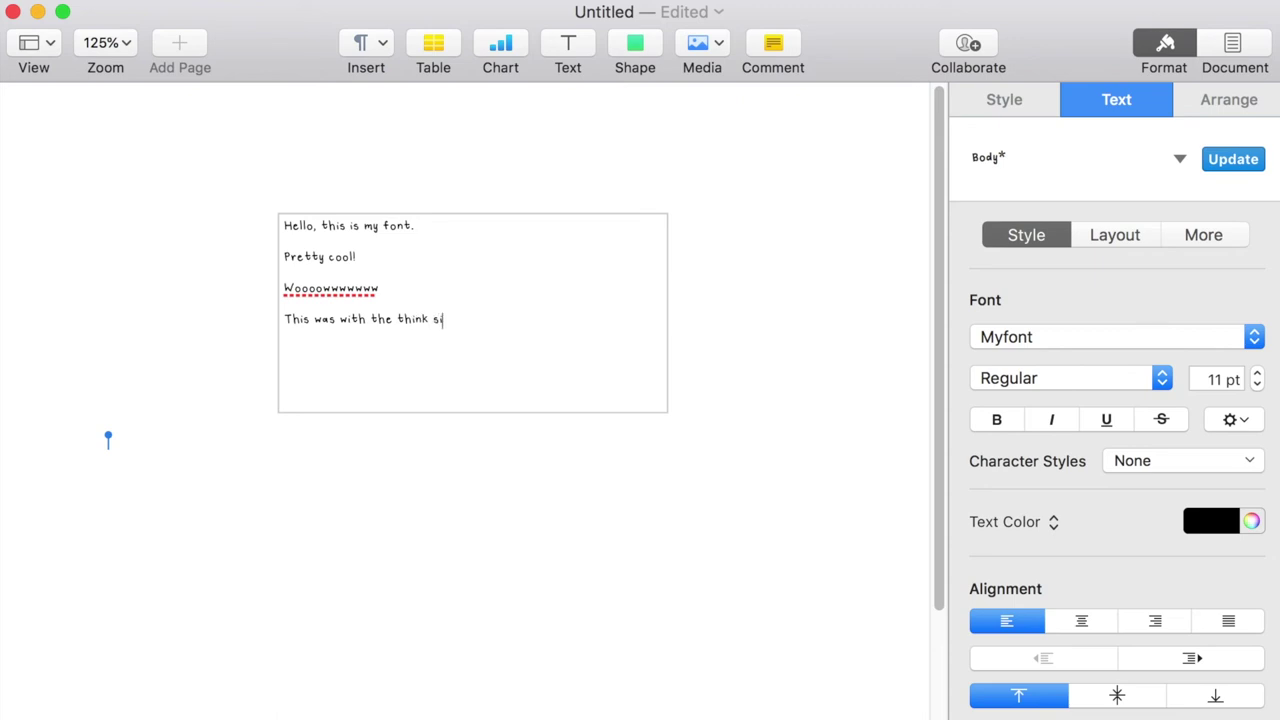
{"action": "type", "text": "This was with the thin side of my towbow dual brush pen"}
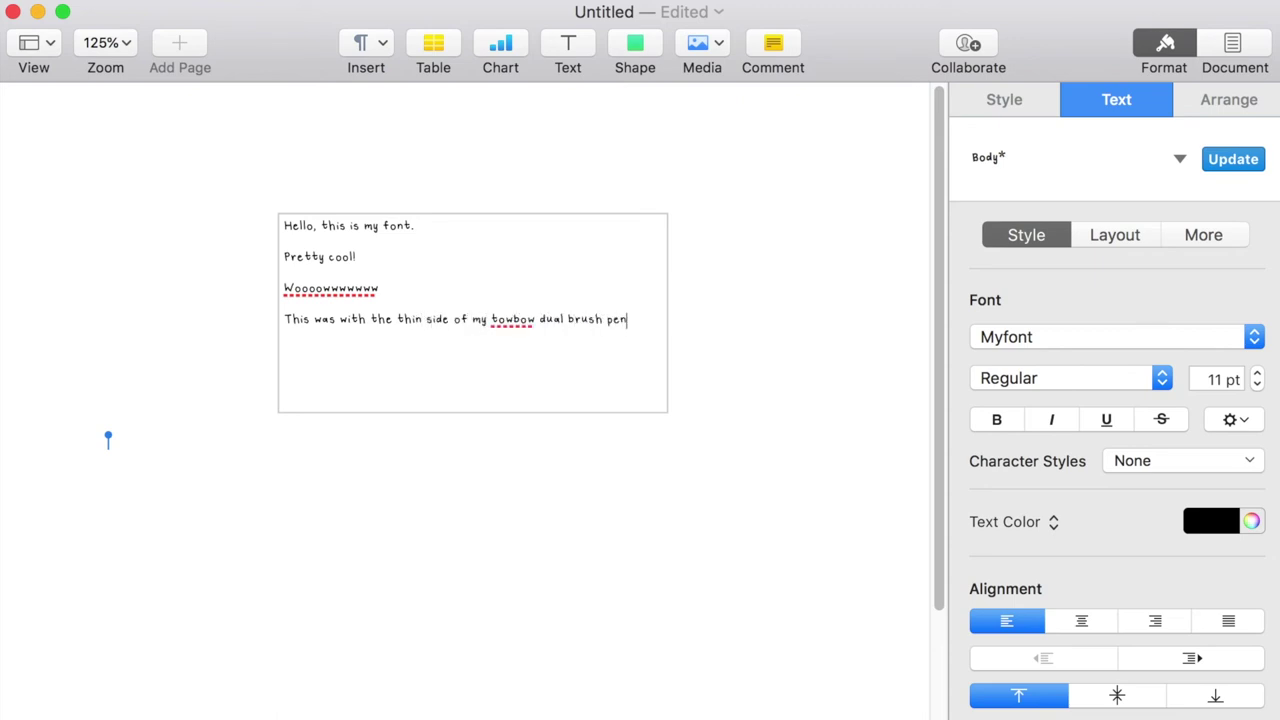
{"action": "type", "text": " hehe ;)"}
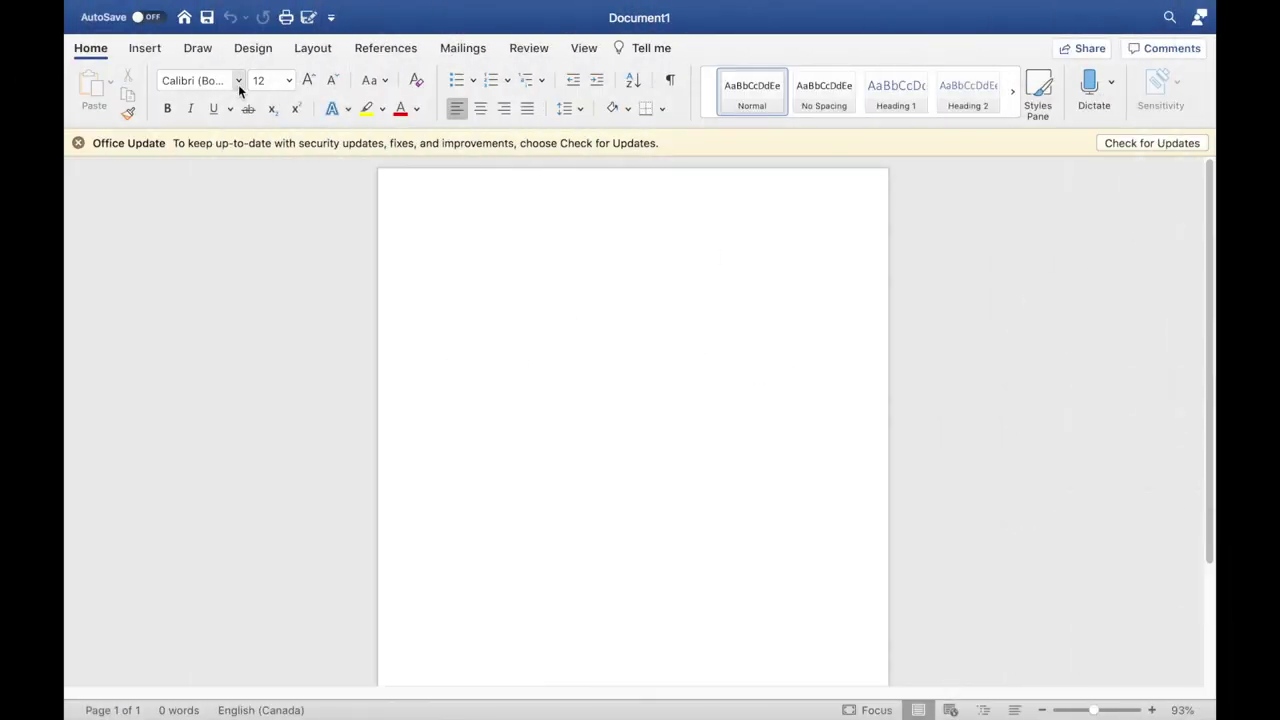
Step: Choose Myfont from Word's Home font list
{"action": "left_click", "coordinate": [238, 82]}
{"action": "scroll", "coordinate": [327, 446], "scroll_direction": "down", "scroll_amount": 10}
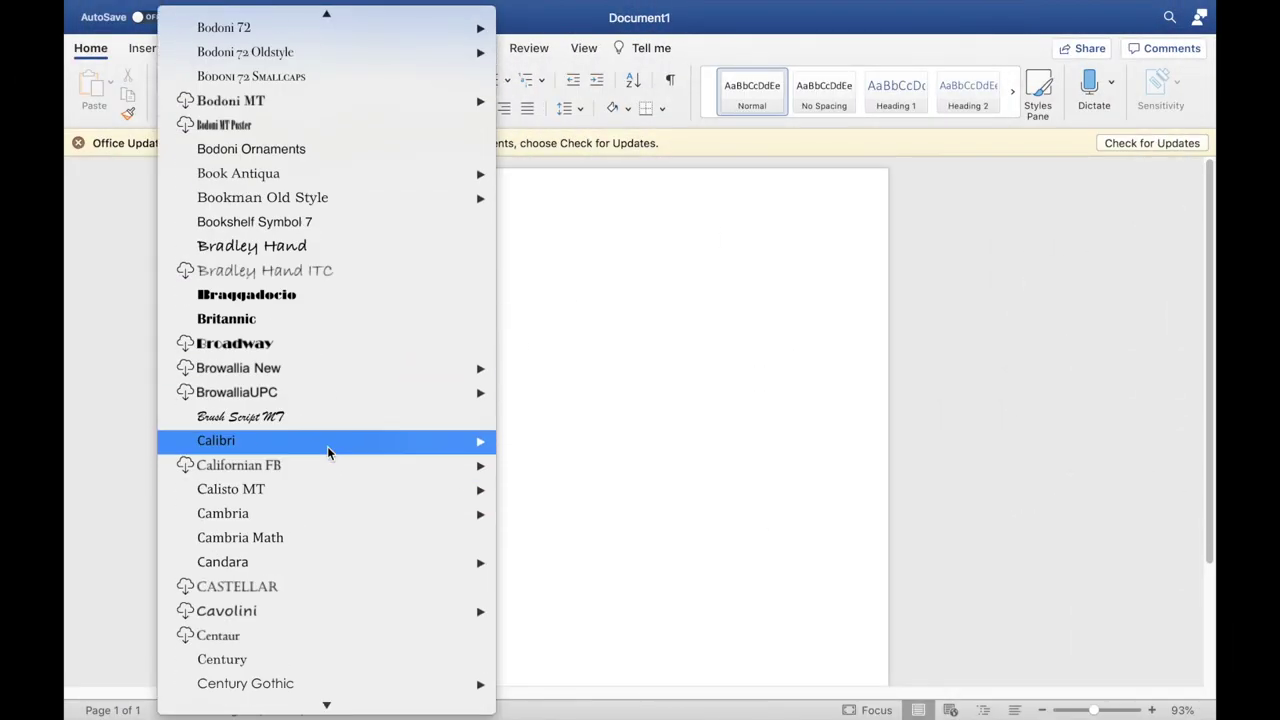
{"action": "scroll", "coordinate": [327, 446], "scroll_direction": "down", "scroll_amount": 20}
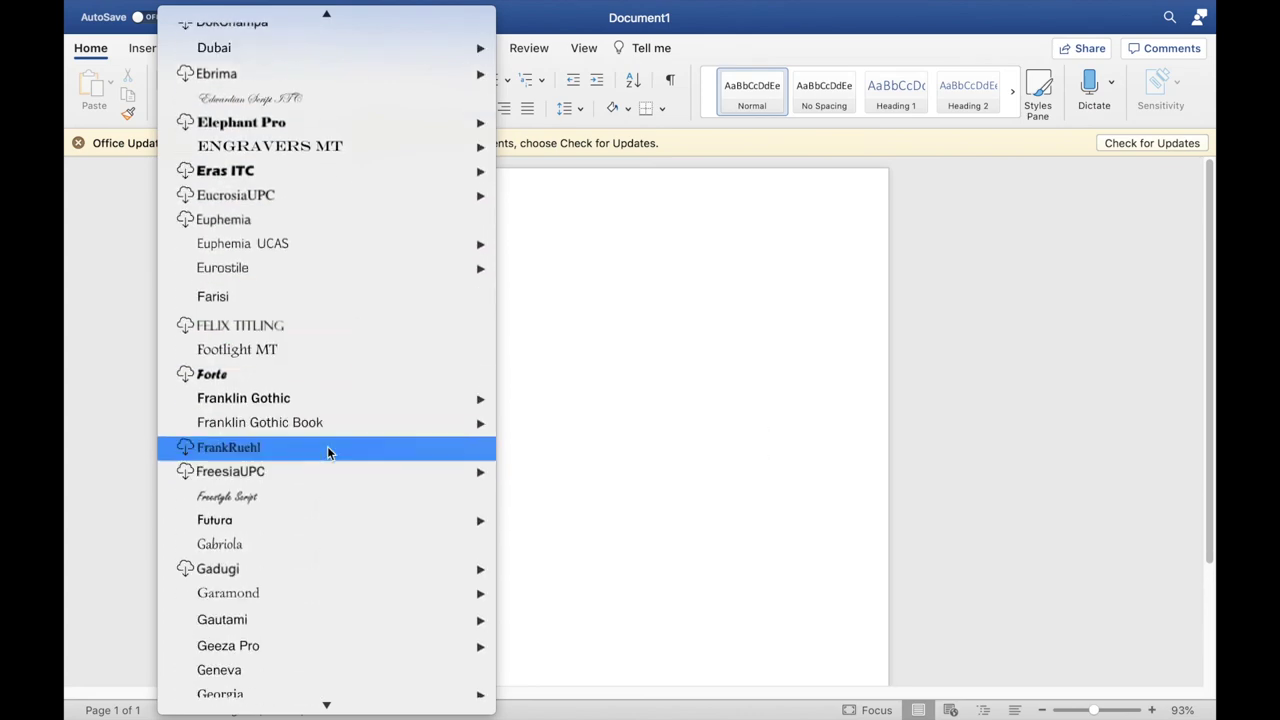
{"action": "scroll", "coordinate": [327, 452], "scroll_direction": "down", "scroll_amount": 20}
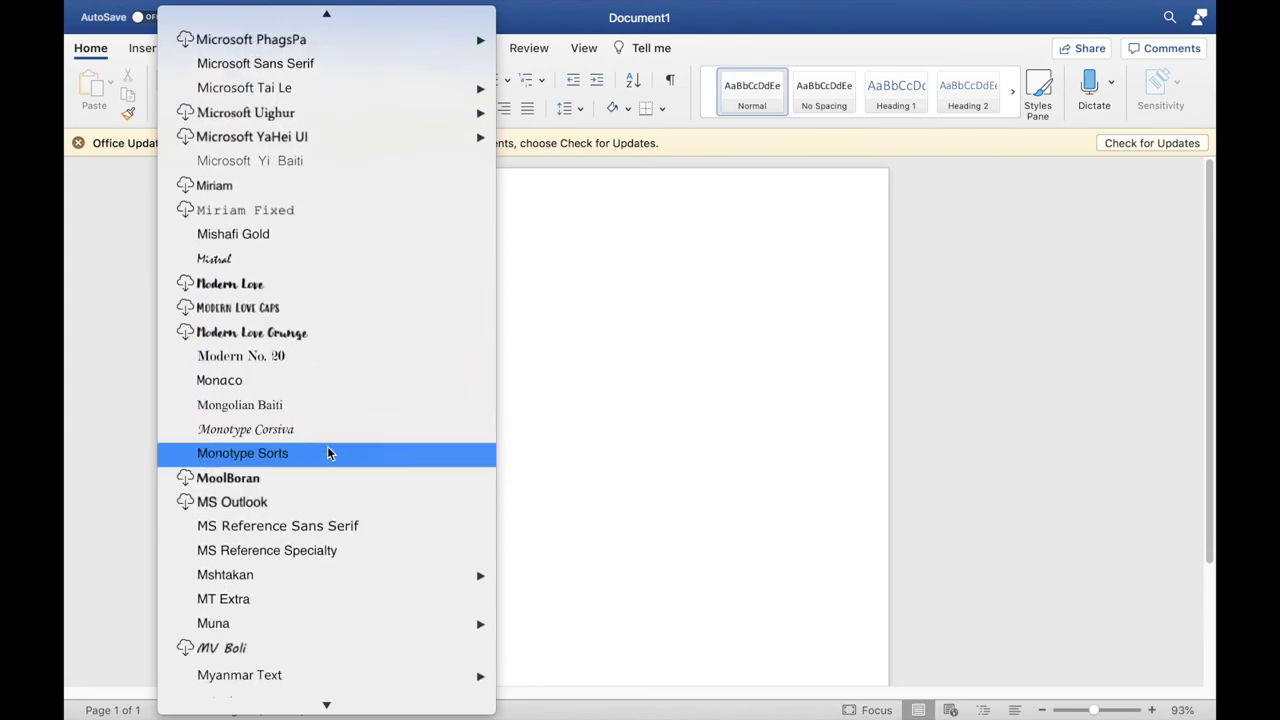
{"action": "scroll", "coordinate": [327, 453], "scroll_direction": "down", "scroll_amount": 5}
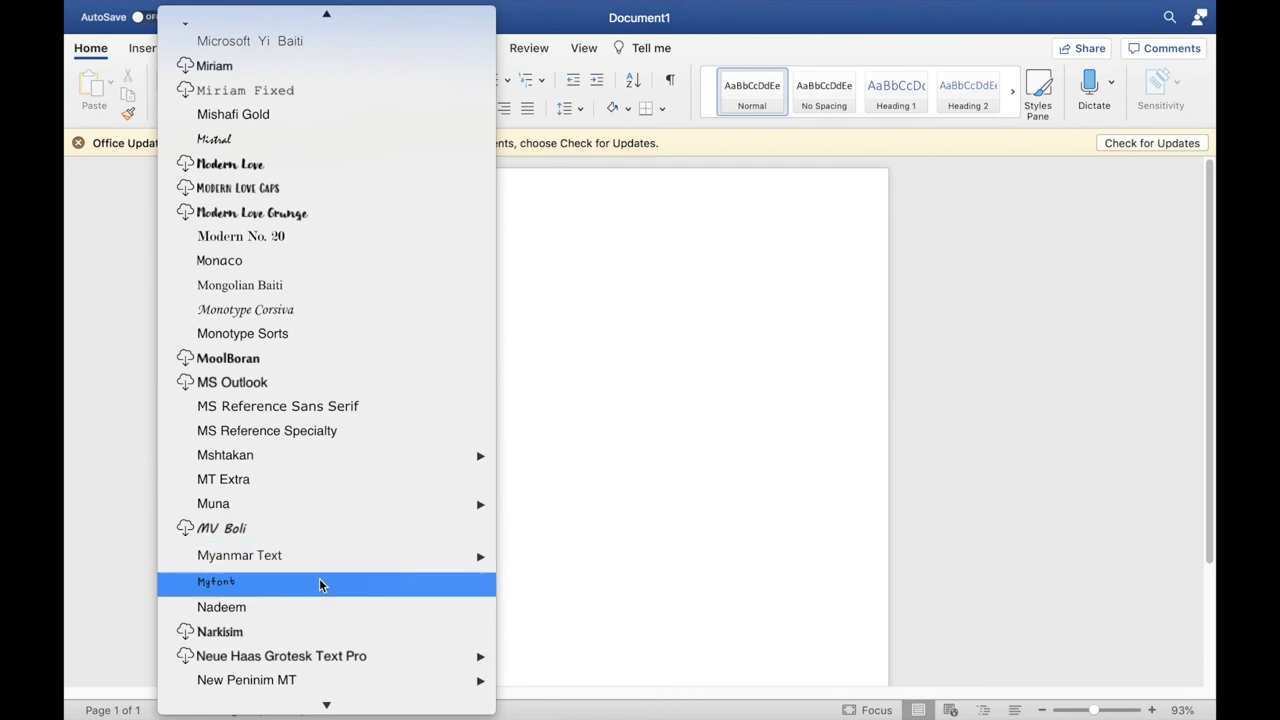
{"action": "left_click", "coordinate": [372, 590]}
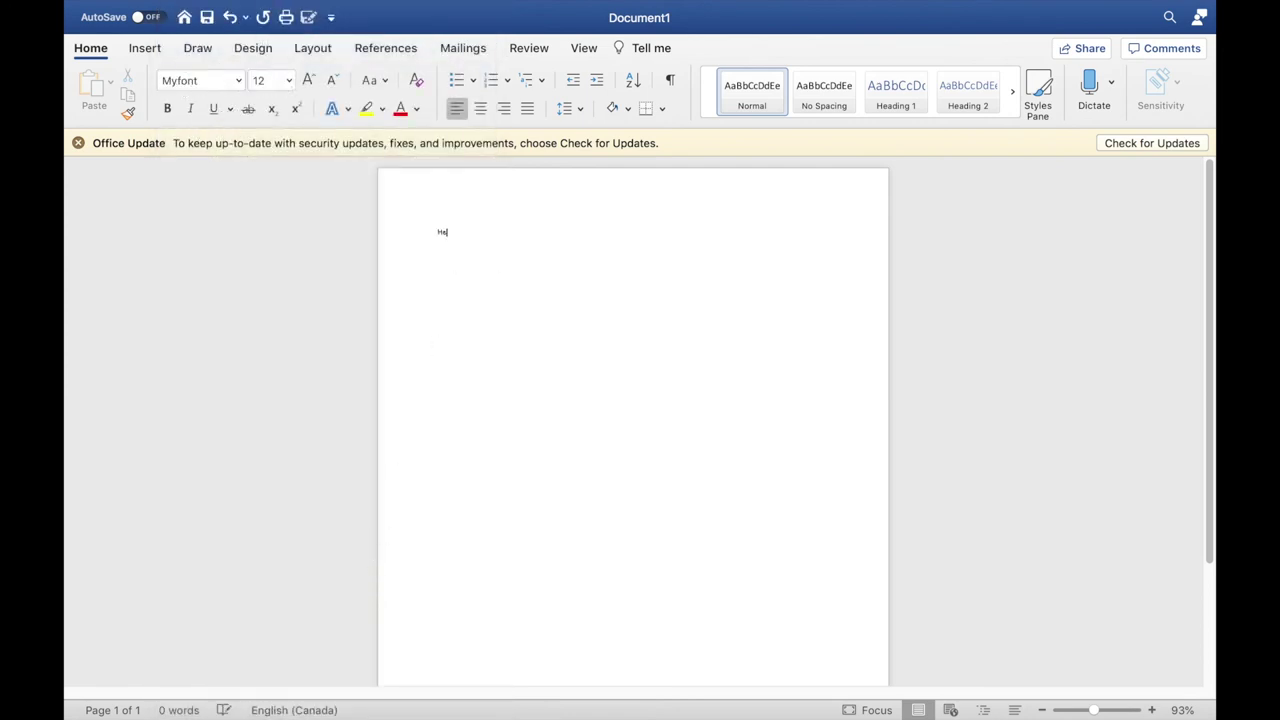
Step: Make 'Hello' 20 pt, turn italic off, and toggle underline on it
{"action": "double_click", "coordinate": [462, 232]}
{"action": "left_click", "coordinate": [288, 80]}
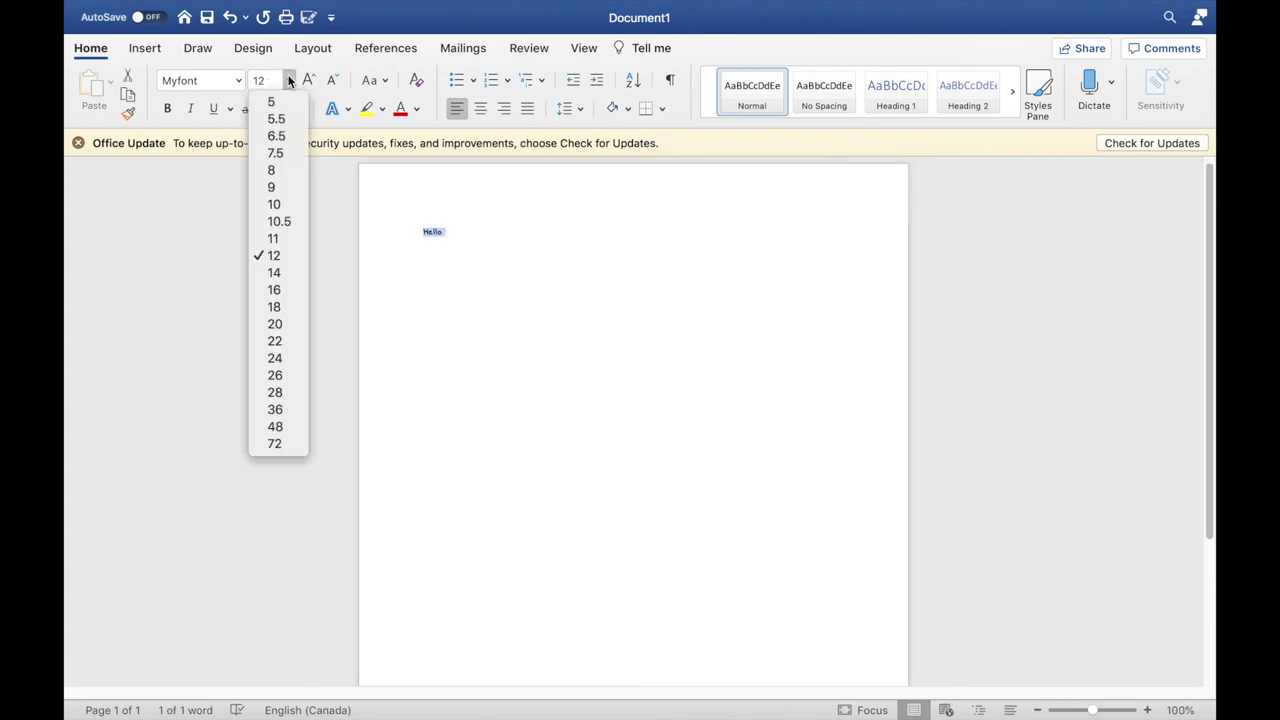
{"action": "left_click", "coordinate": [296, 324]}
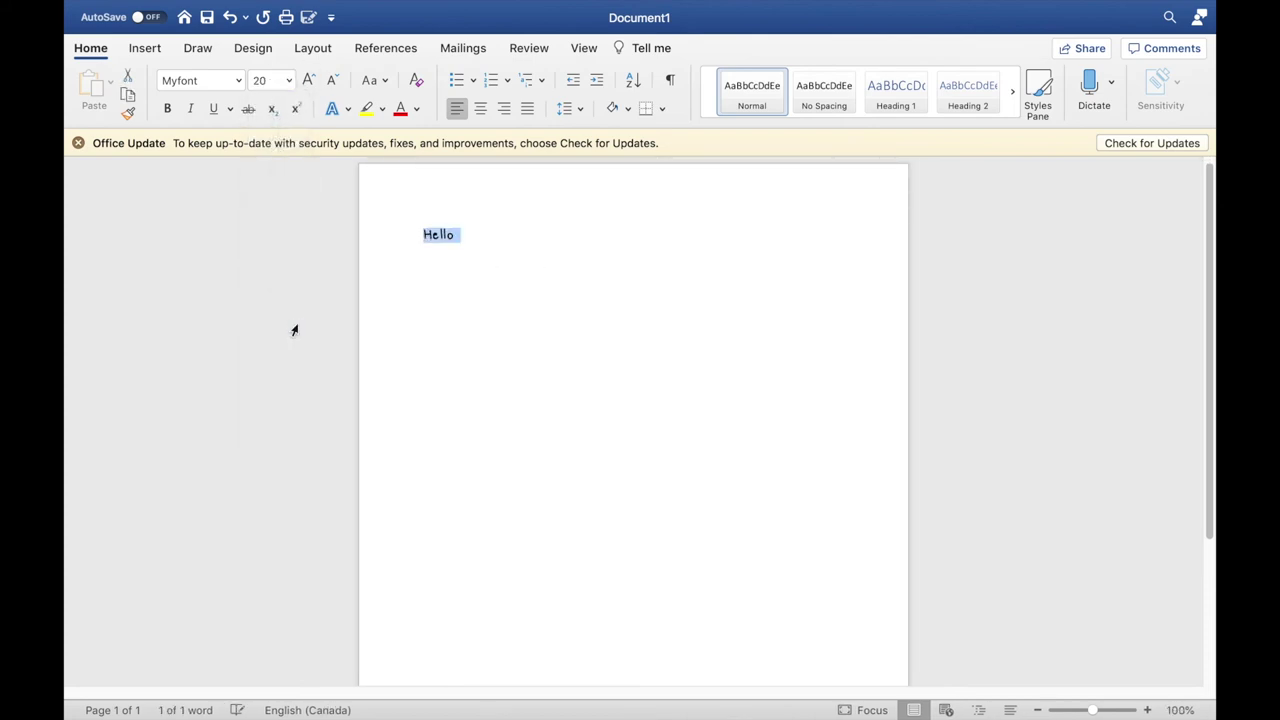
{"action": "left_click", "coordinate": [196, 108]}
{"action": "left_click", "coordinate": [218, 112]}
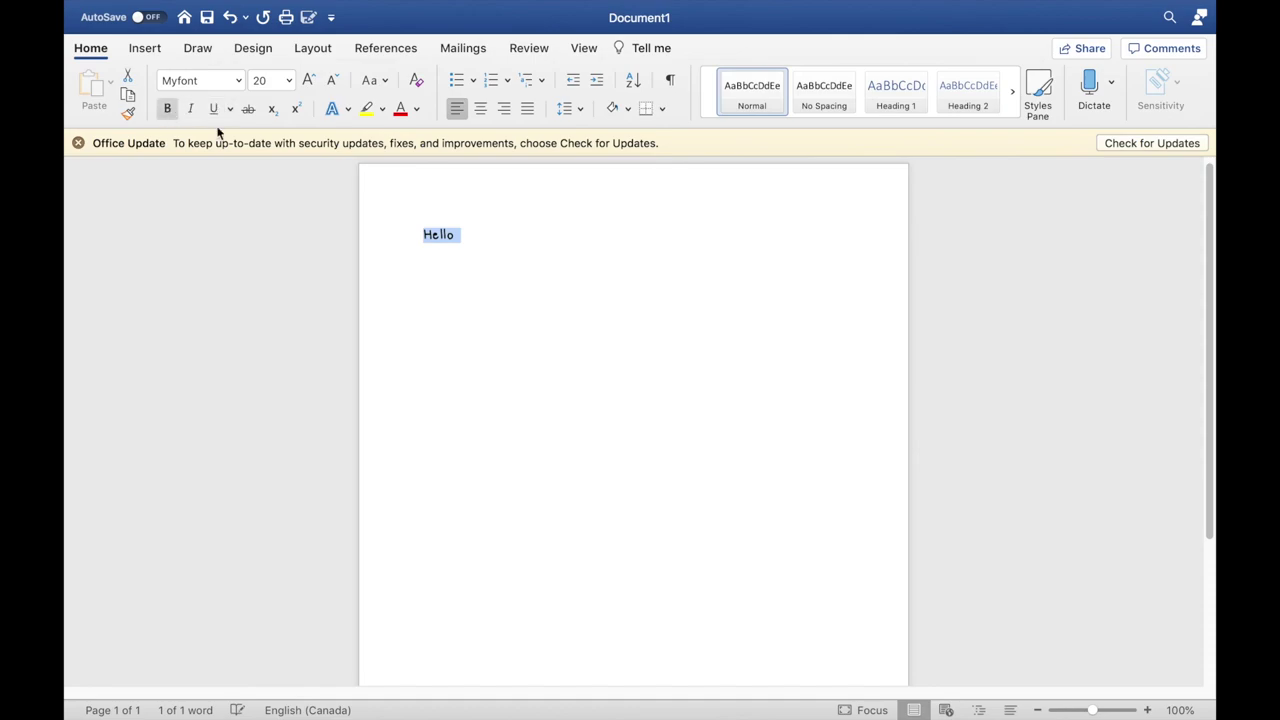